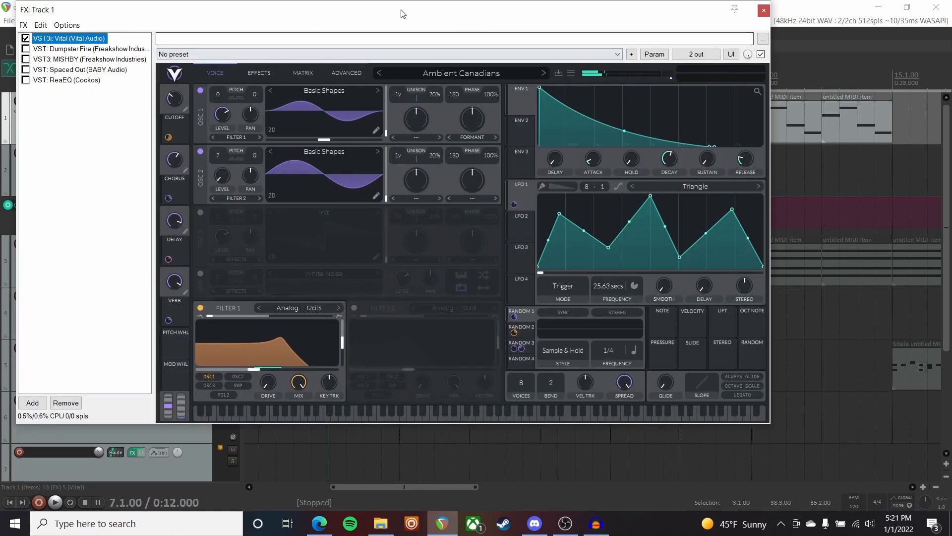
Check the loaded Ambient Canadians preset in Vital's preset browser and audition track 1 with only Vital enabled.
{"action": "left_click_drag", "start_coordinate": [403, 13], "coordinate": [468, 48]}
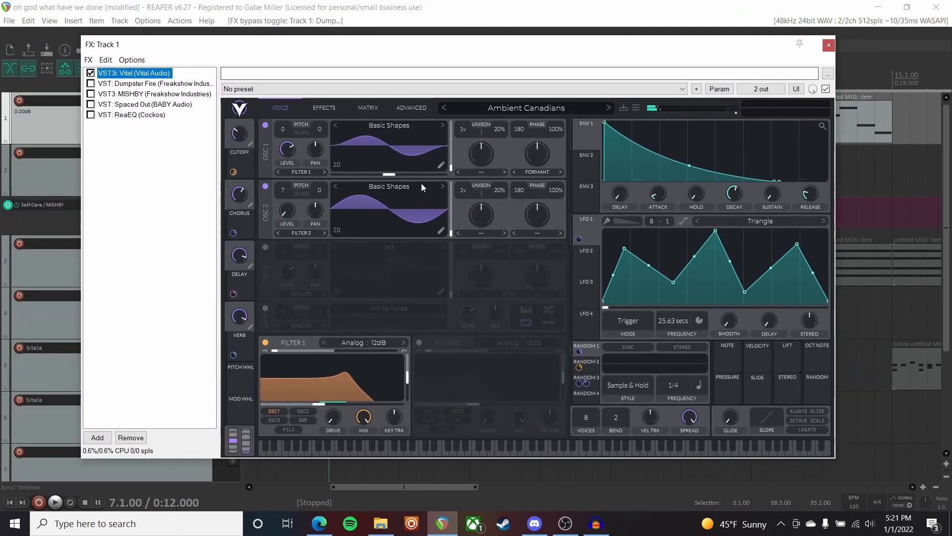
{"action": "left_click_drag", "start_coordinate": [466, 50], "coordinate": [447, 48]}
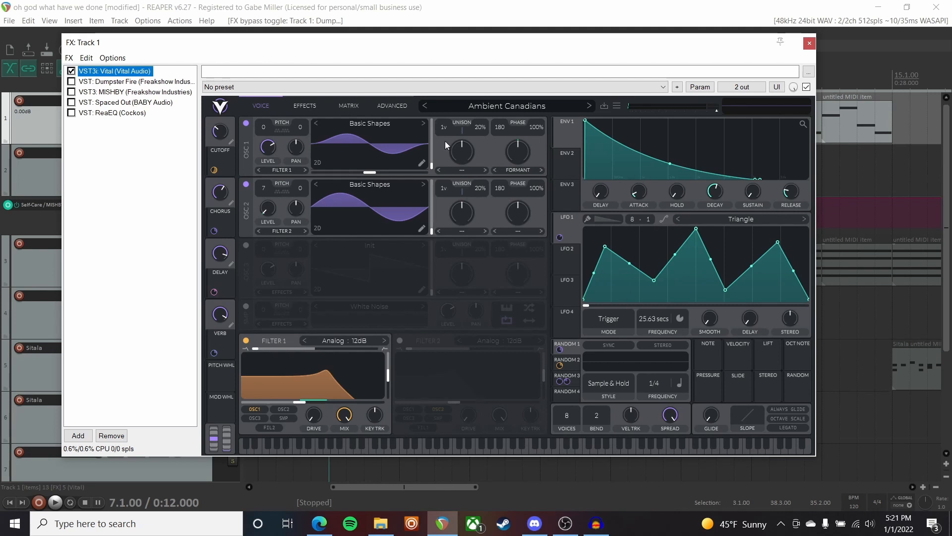
{"action": "left_click", "coordinate": [514, 105]}
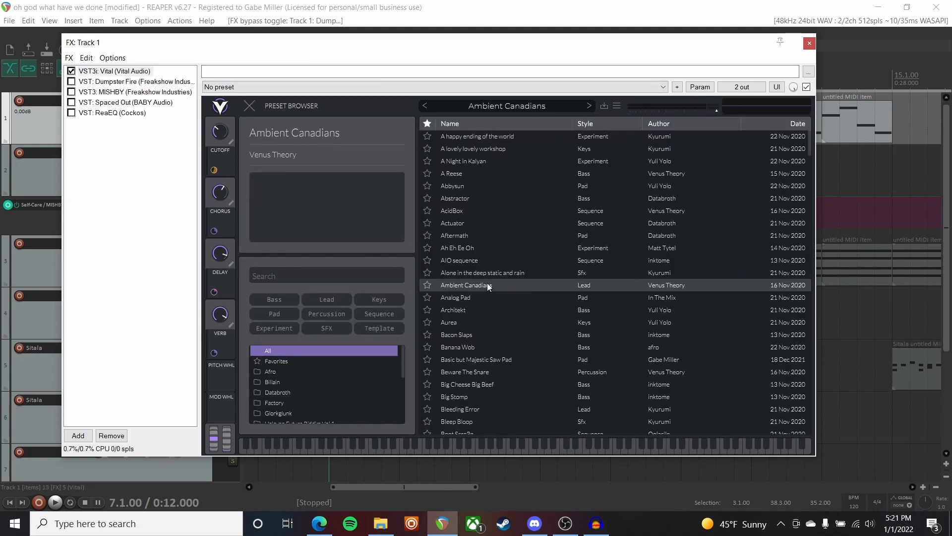
{"action": "left_click", "coordinate": [249, 106]}
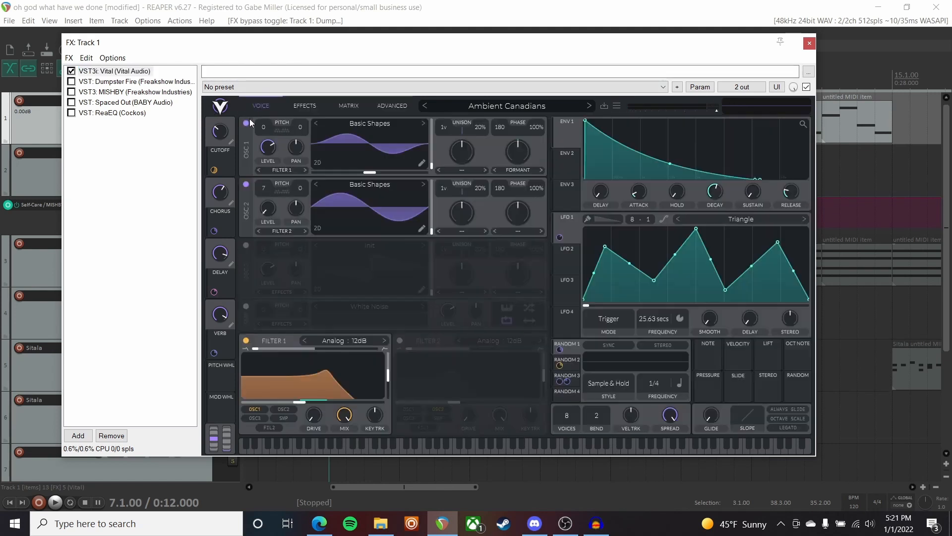
{"action": "key", "text": "space"}
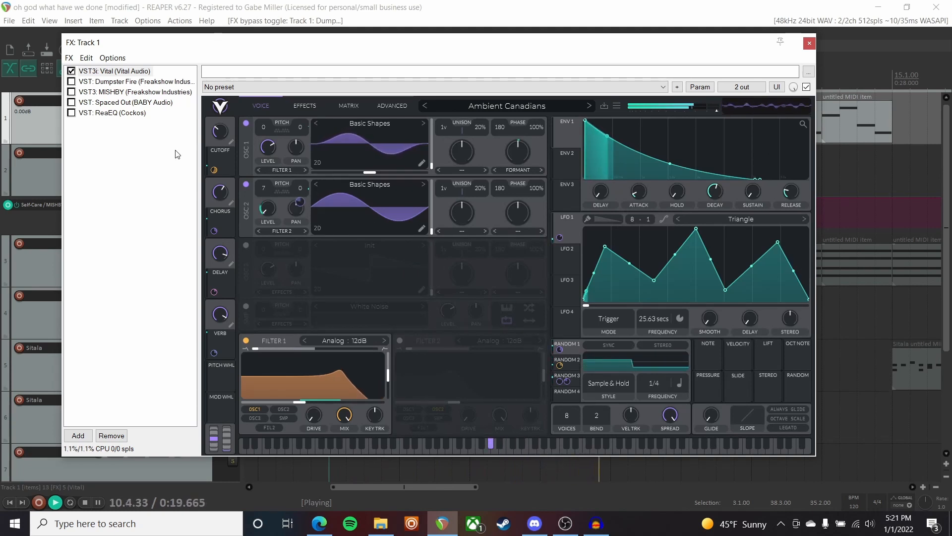
{"action": "key", "text": "space"}
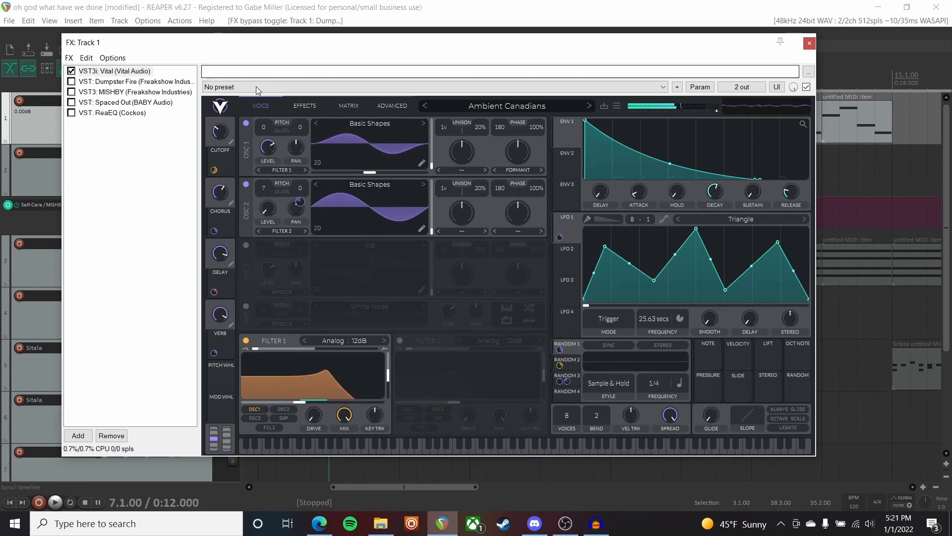
Show the Dumpster Fire effect in track 1's chain and go to freakshowindustries.com in the web browser.
{"action": "left_click", "coordinate": [153, 82]}
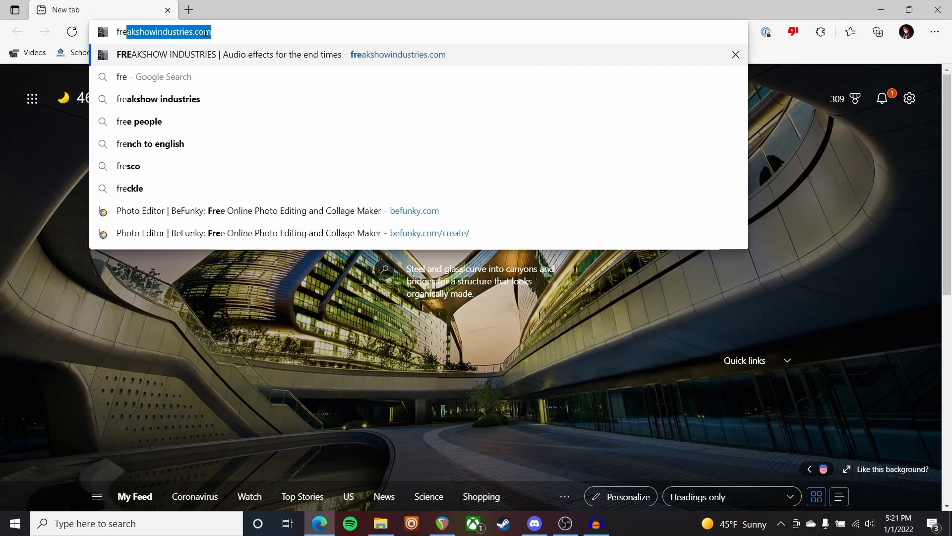
{"action": "type", "text": "akshowindustries.com"}
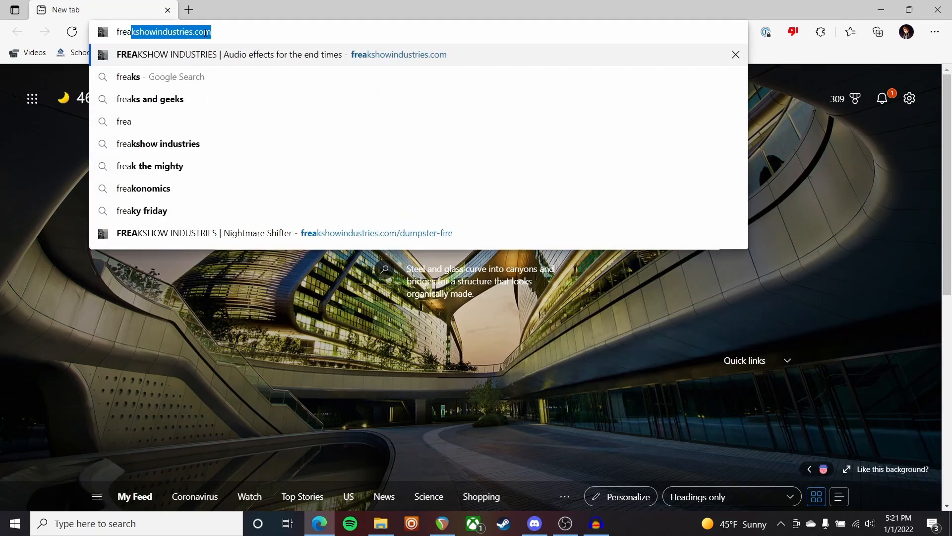
{"action": "key", "text": "Return"}
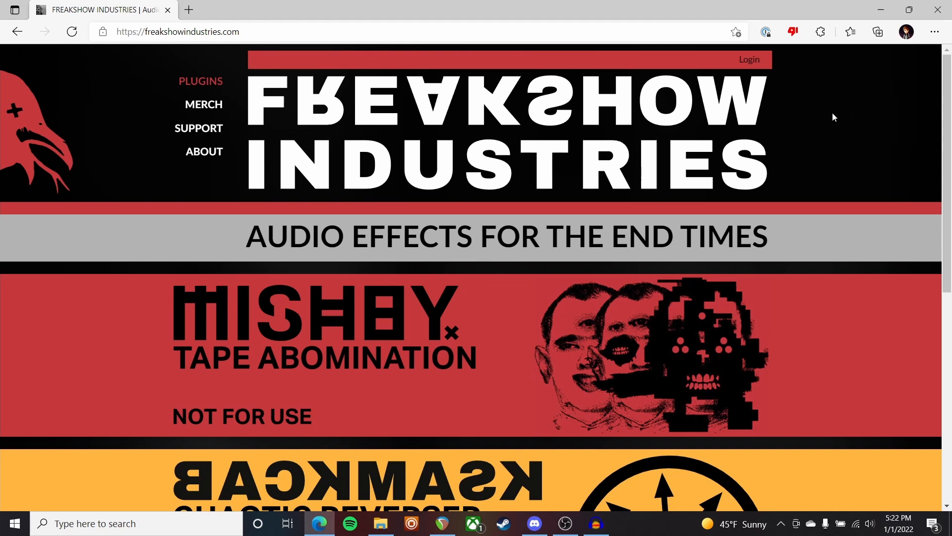
Look through the plugins offered on the Freakshow Industries site and open the Dumpster Fire product page.
{"action": "scroll", "coordinate": [834, 118], "scroll_direction": "down", "scroll_amount": 5}
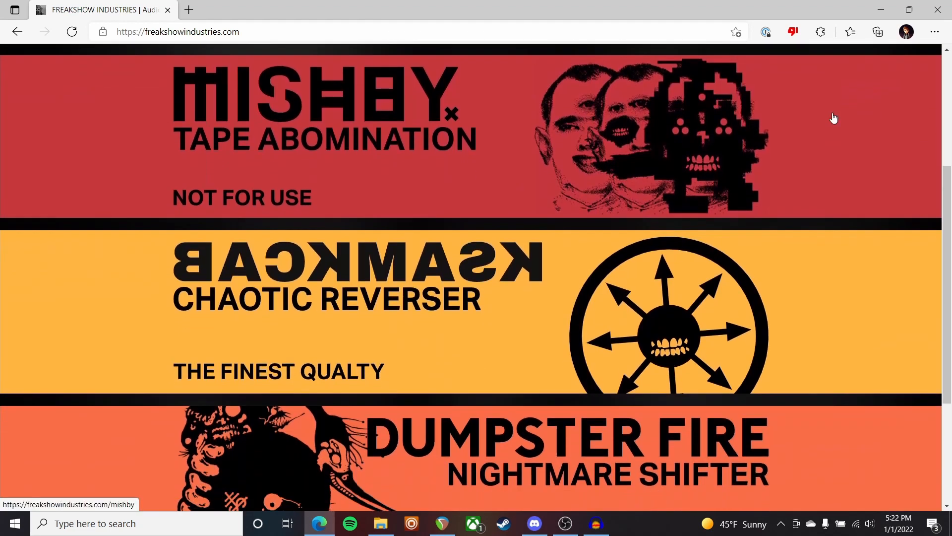
{"action": "scroll", "coordinate": [834, 118], "scroll_direction": "down", "scroll_amount": 4}
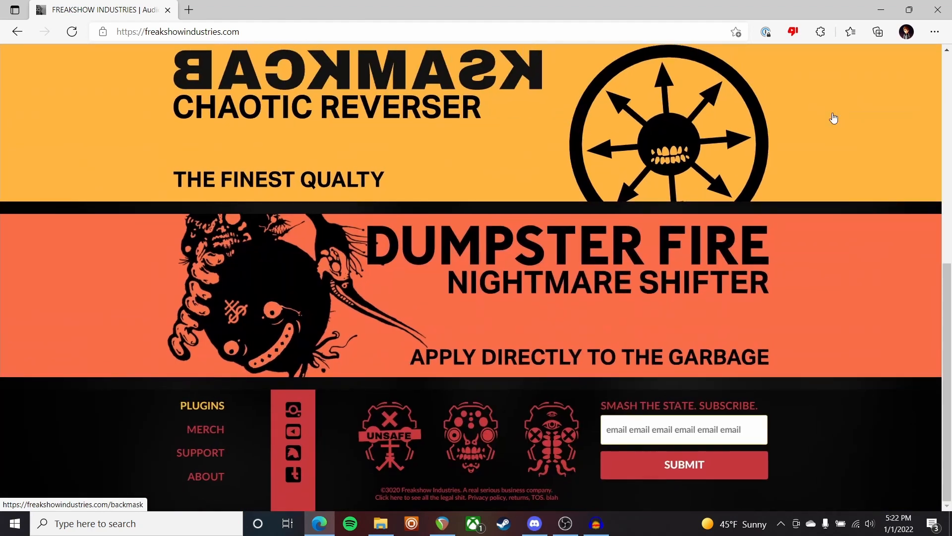
{"action": "left_click", "coordinate": [564, 258]}
Review the Dumpster Fire product page's features and open its Steal page.
{"action": "scroll", "coordinate": [868, 243], "scroll_direction": "down", "scroll_amount": 6}
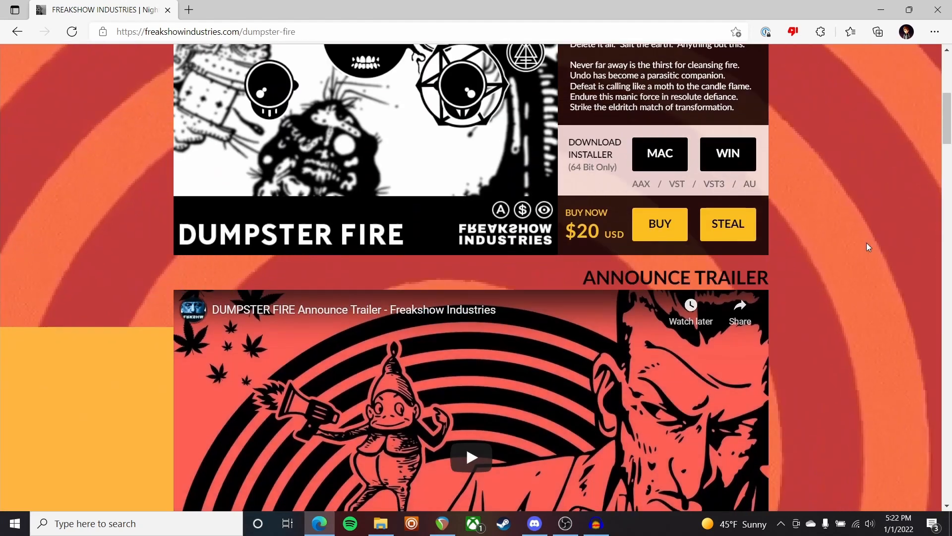
{"action": "scroll", "coordinate": [867, 243], "scroll_direction": "down", "scroll_amount": 15}
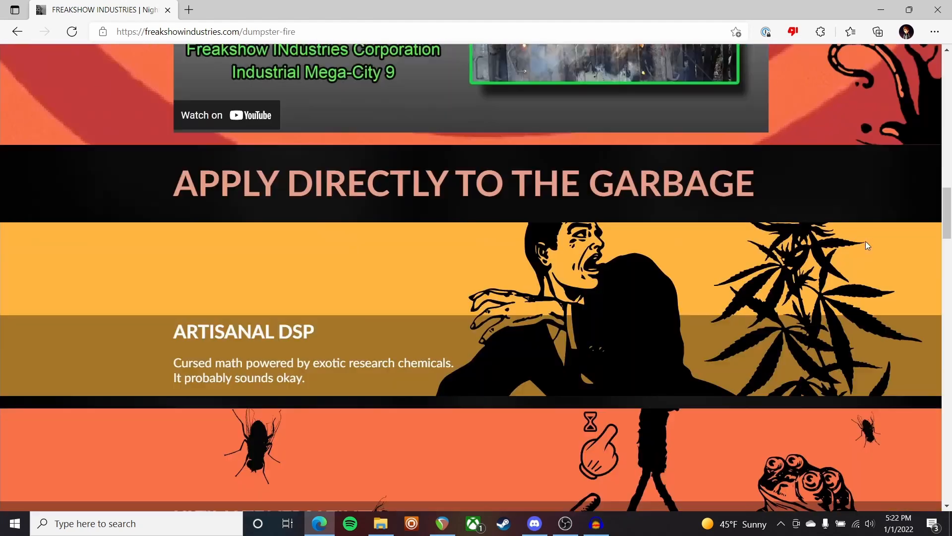
{"action": "scroll", "coordinate": [865, 241], "scroll_direction": "down", "scroll_amount": 4}
{"action": "scroll", "coordinate": [864, 241], "scroll_direction": "down", "scroll_amount": 4}
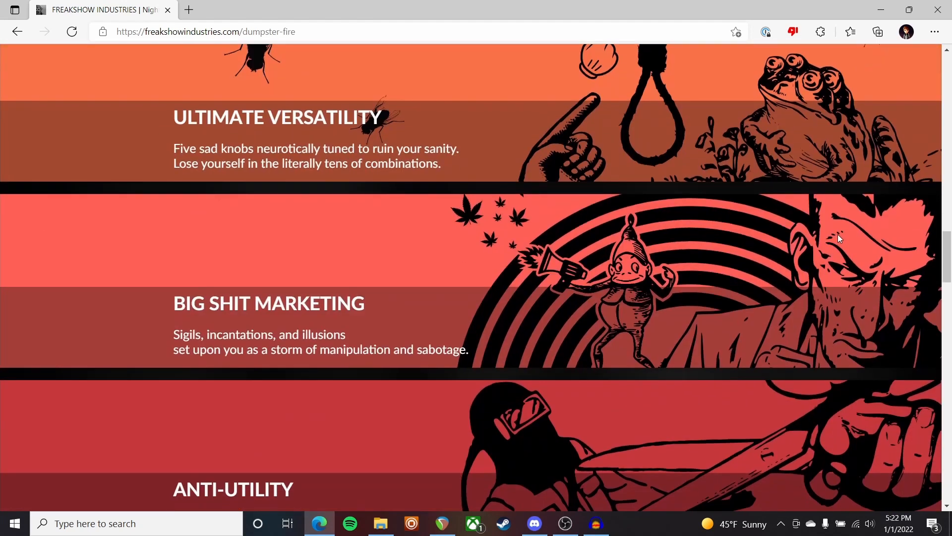
{"action": "scroll", "coordinate": [761, 233], "scroll_direction": "down", "scroll_amount": 4}
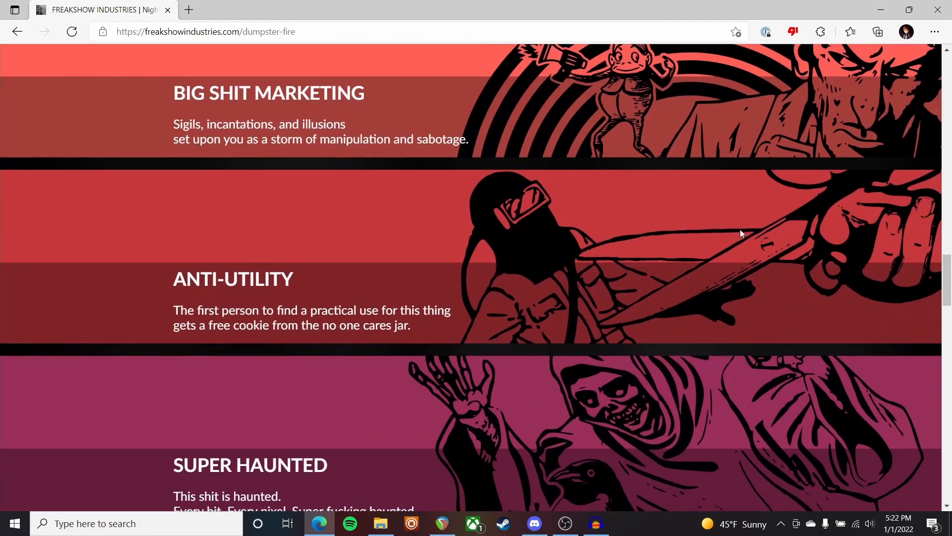
{"action": "scroll", "coordinate": [741, 232], "scroll_direction": "down", "scroll_amount": 10}
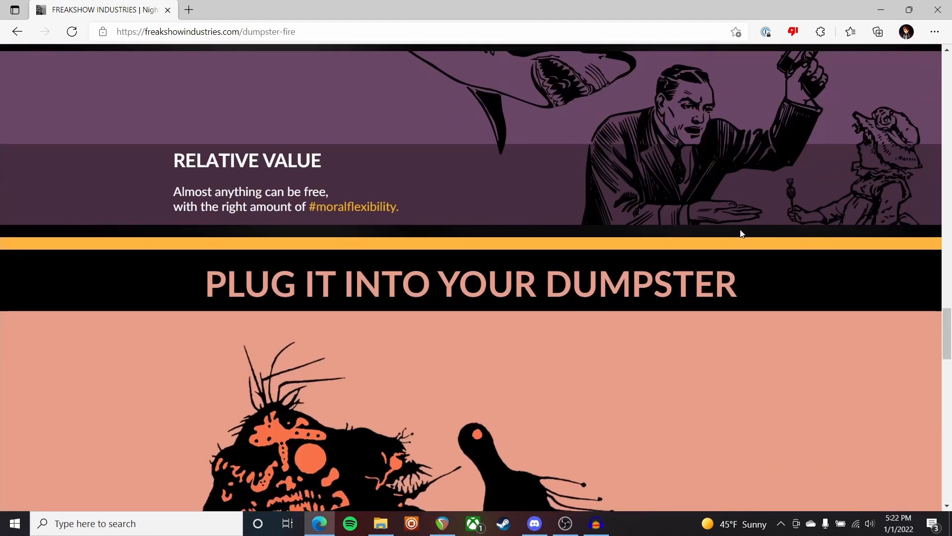
{"action": "scroll", "coordinate": [739, 232], "scroll_direction": "down", "scroll_amount": 10}
{"action": "left_click", "coordinate": [727, 377]}
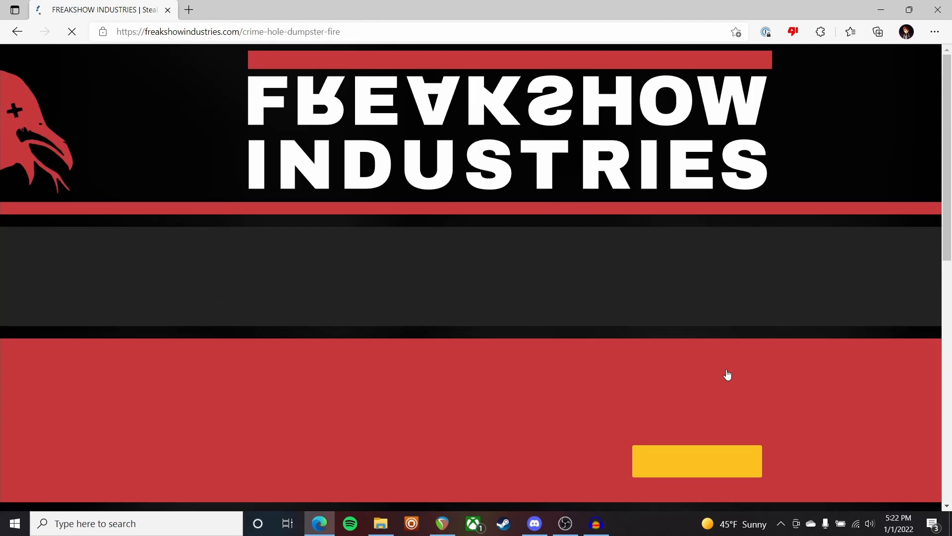
Examine the pay-less and steal options for Dumpster Fire on the Black Market Crime Hole page and return to REAPER.
{"action": "scroll", "coordinate": [797, 259], "scroll_direction": "down", "scroll_amount": 4}
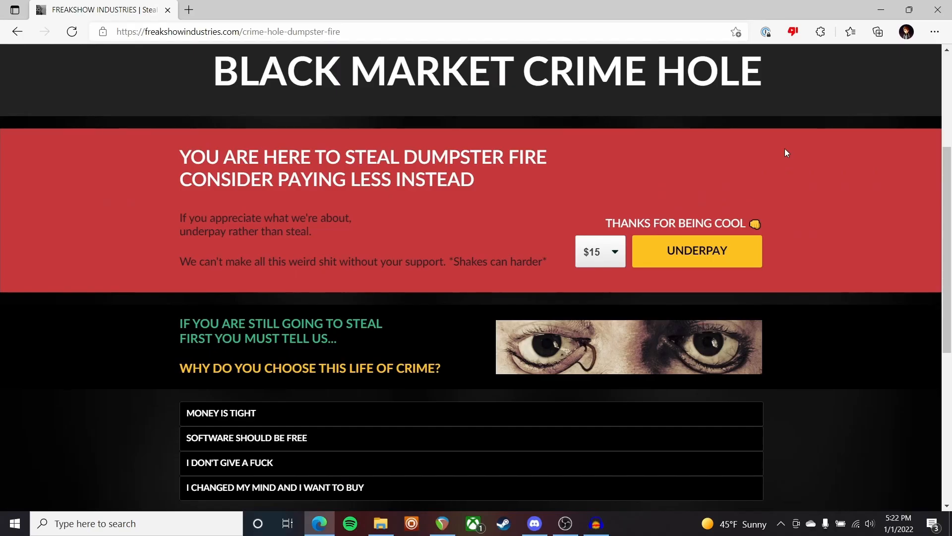
{"action": "scroll", "coordinate": [784, 147], "scroll_direction": "down", "scroll_amount": 2}
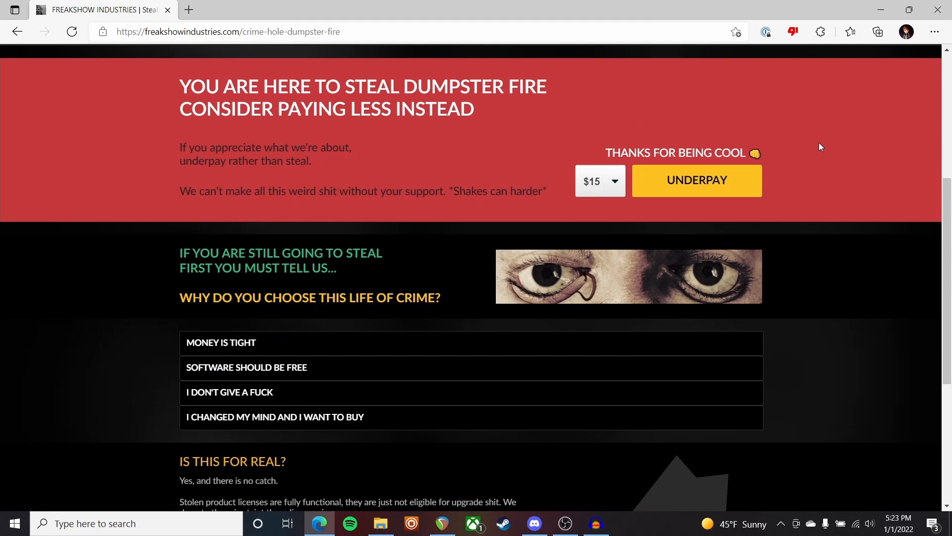
{"action": "scroll", "coordinate": [820, 142], "scroll_direction": "up", "scroll_amount": 5}
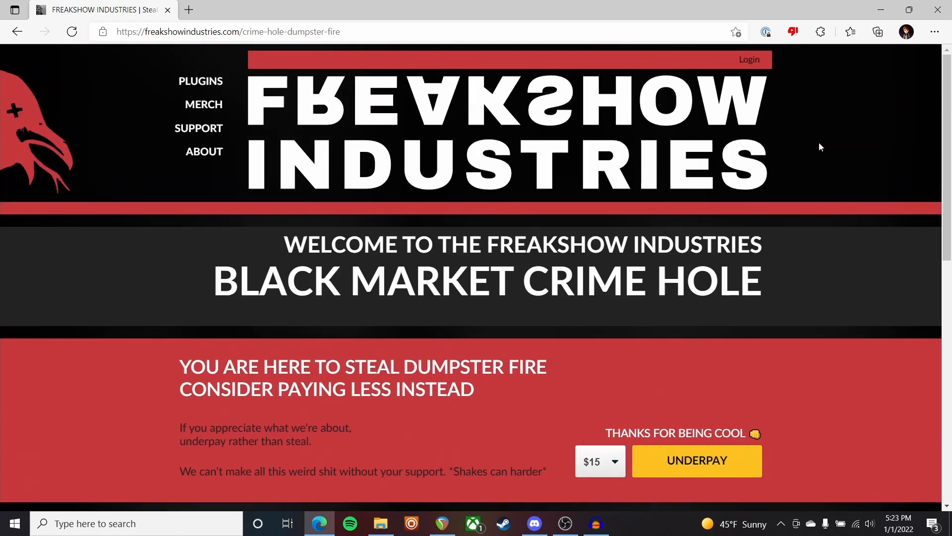
{"action": "left_click", "coordinate": [880, 9]}
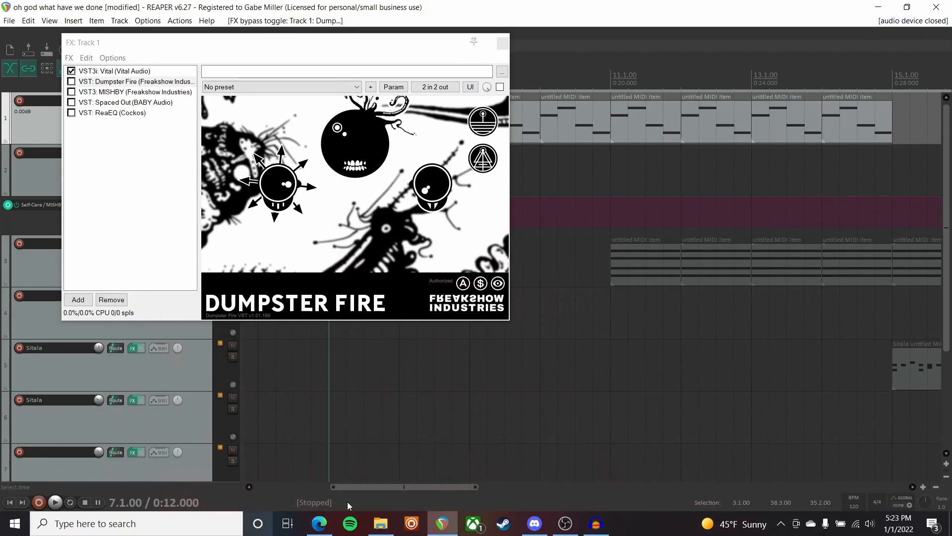
Center the track 1 effects window over the project and enable Dumpster Fire after Vital while the loop plays.
{"action": "left_click_drag", "start_coordinate": [268, 39], "coordinate": [491, 163]}
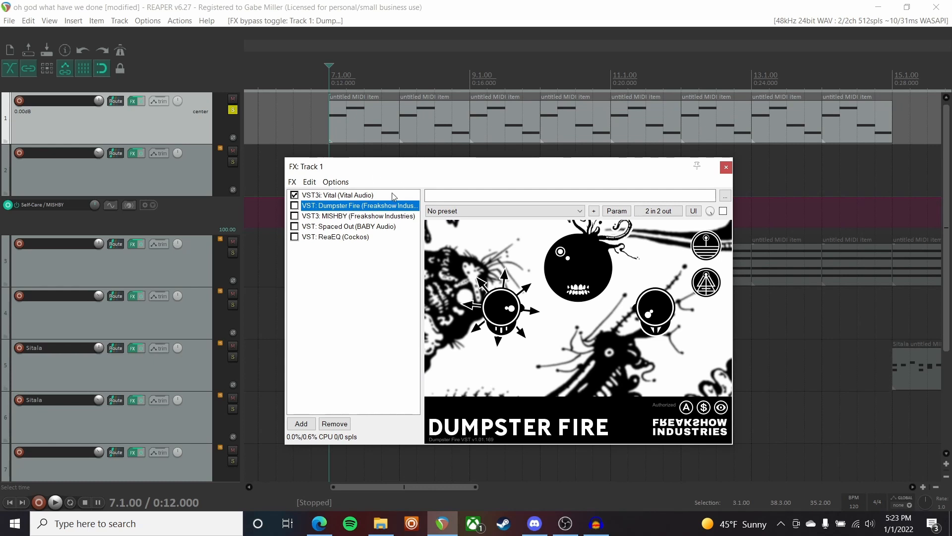
{"action": "key", "text": "space"}
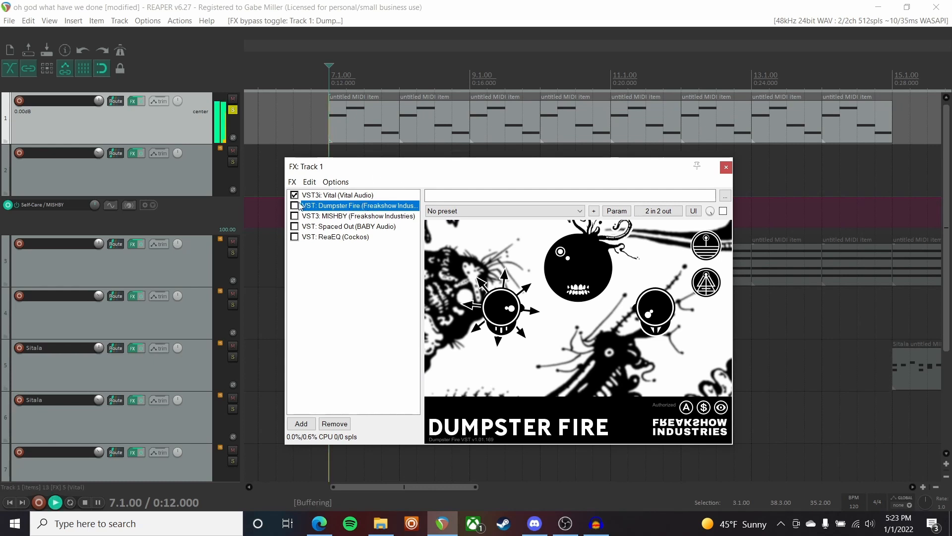
{"action": "left_click", "coordinate": [295, 206]}
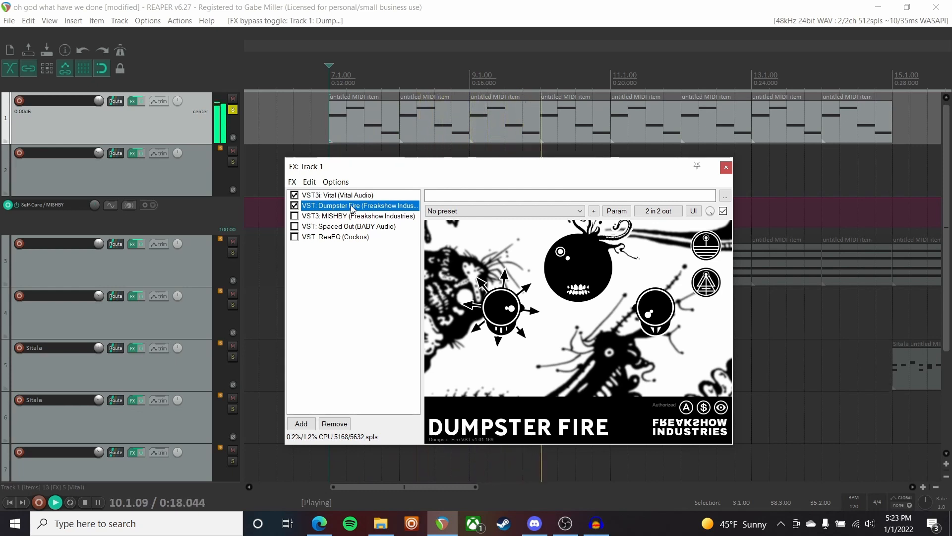
{"action": "key", "text": "space"}
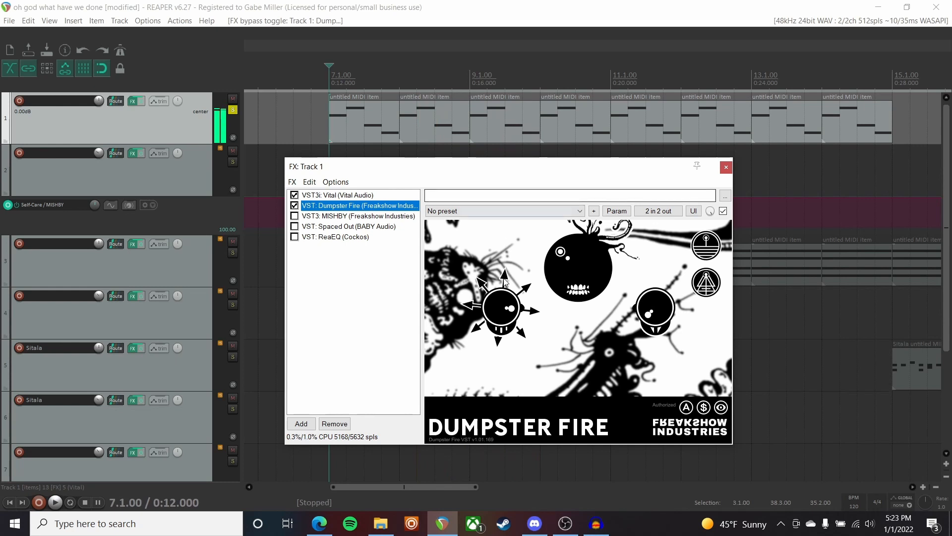
Try turning down Dumpster Fire's large central creature knob while track 1 plays.
{"action": "left_click", "coordinate": [654, 306]}
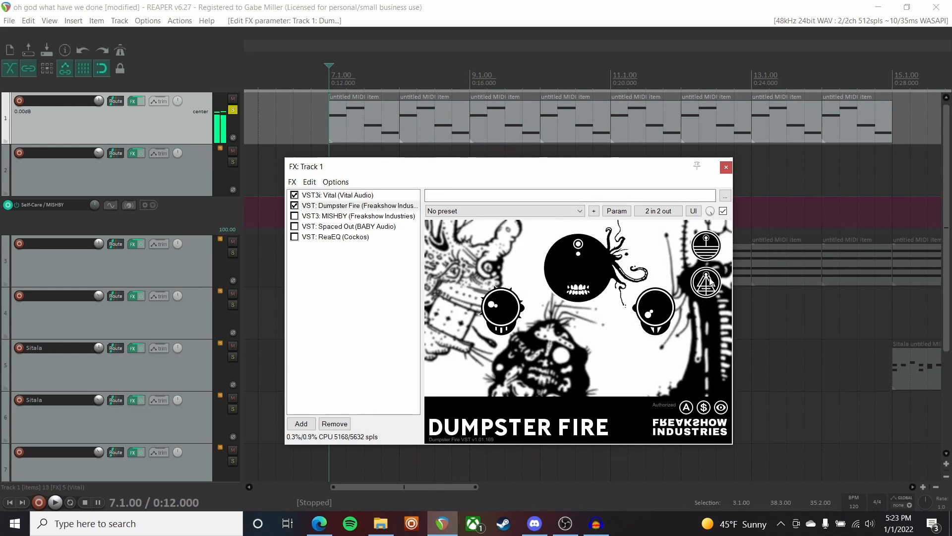
{"action": "key", "text": "space"}
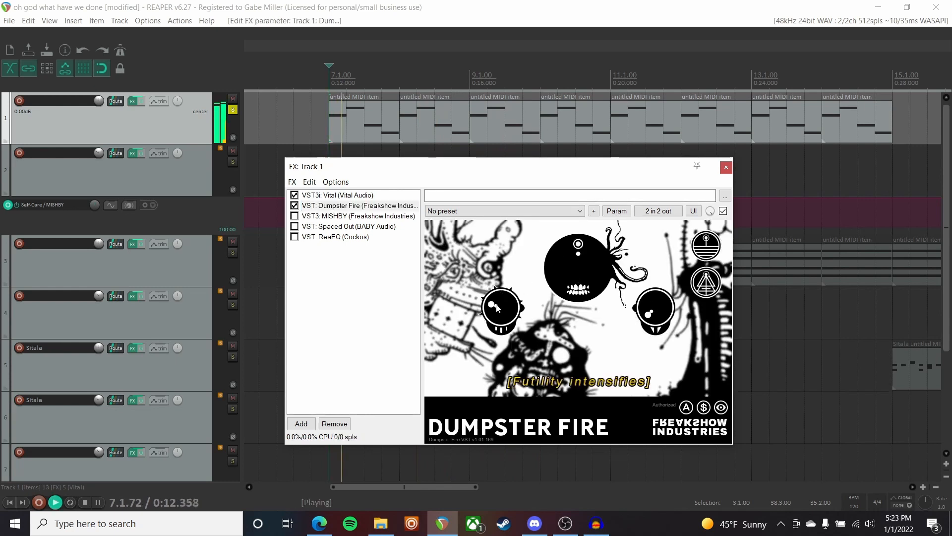
{"action": "left_click_drag", "start_coordinate": [573, 257], "coordinate": [573, 335]}
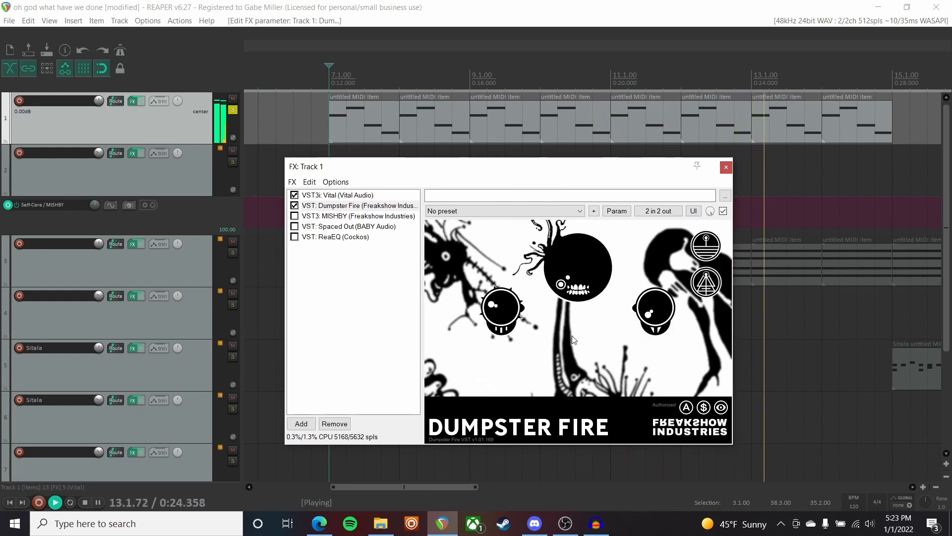
Restart playback and try raising Dumpster Fire's left skull knob until spikes surround it.
{"action": "left_click_drag", "start_coordinate": [500, 318], "coordinate": [504, 342]}
{"action": "key", "text": "space"}
{"action": "key", "text": "space"}
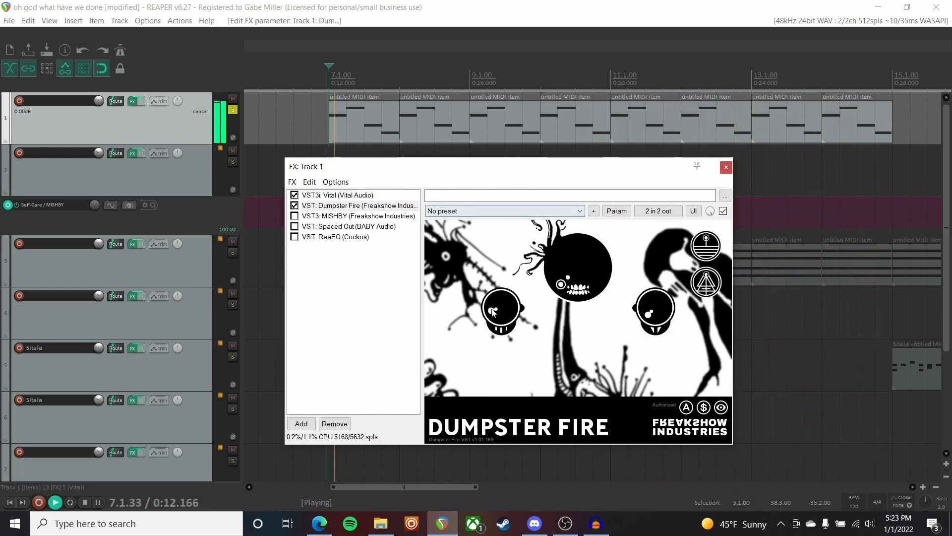
{"action": "left_click_drag", "start_coordinate": [498, 283], "coordinate": [504, 265]}
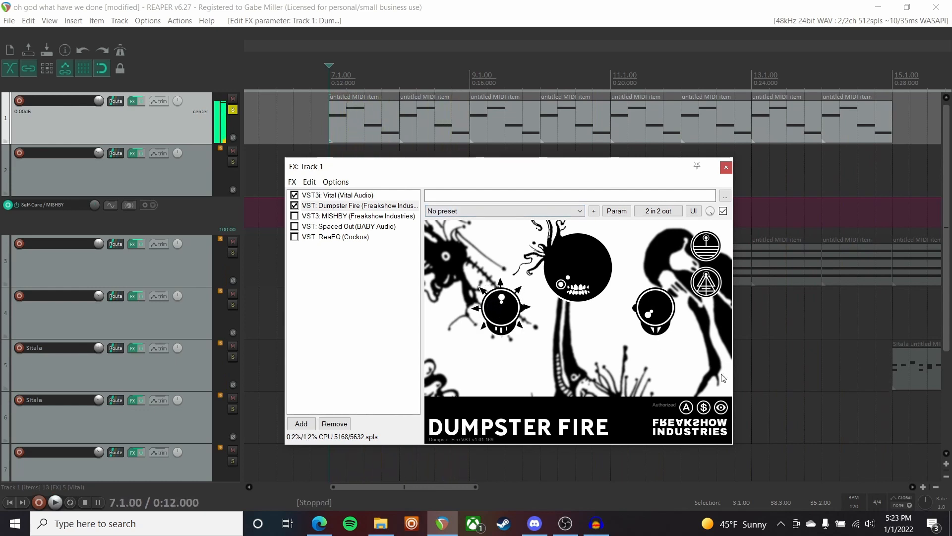
Raise Dumpster Fire's right skull knob and adjust the two small round symbol knobs during playback.
{"action": "left_click", "coordinate": [721, 407]}
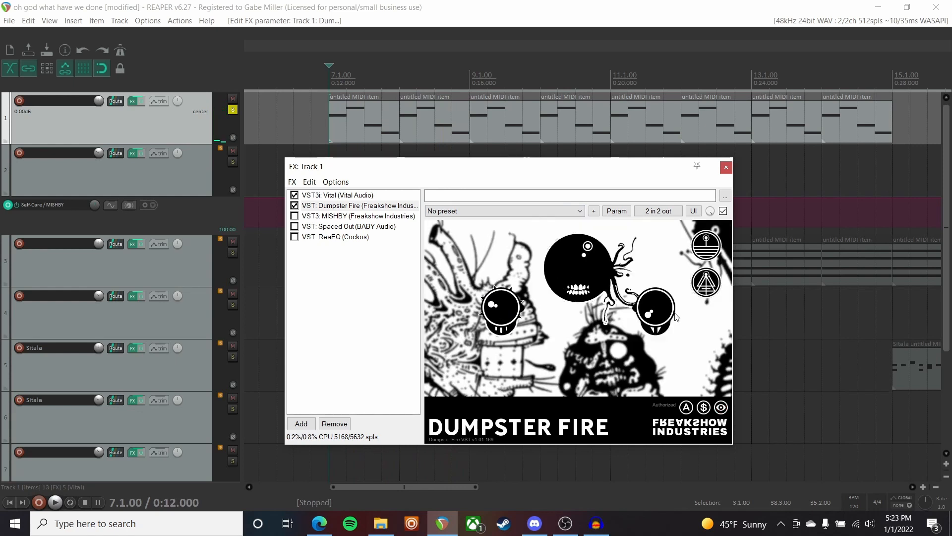
{"action": "key", "text": "space"}
{"action": "left_click_drag", "start_coordinate": [651, 313], "coordinate": [714, 216]}
{"action": "left_click_drag", "start_coordinate": [718, 286], "coordinate": [644, 306]}
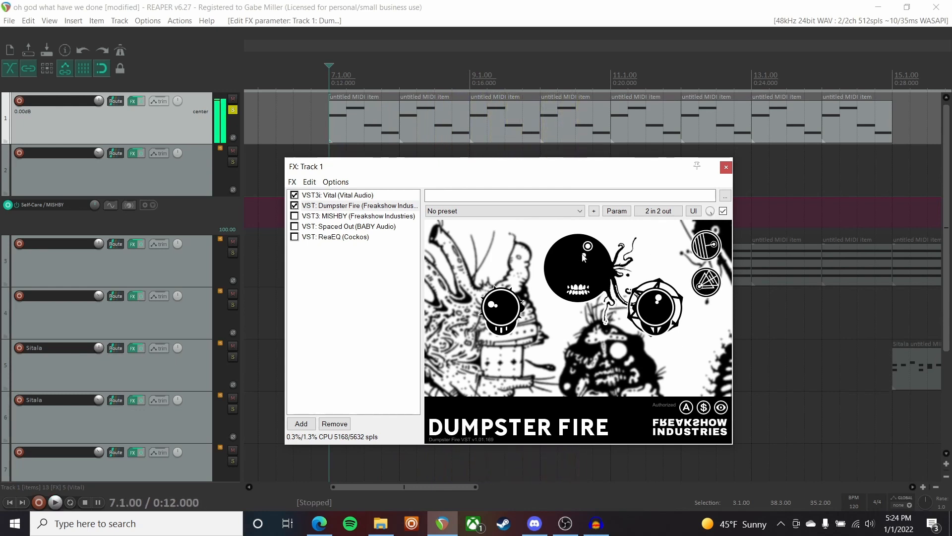
Fine-tune the small triangle-symbol knob in Dumpster Fire and audition track 1 with the new setting.
{"action": "left_click_drag", "start_coordinate": [703, 285], "coordinate": [701, 274]}
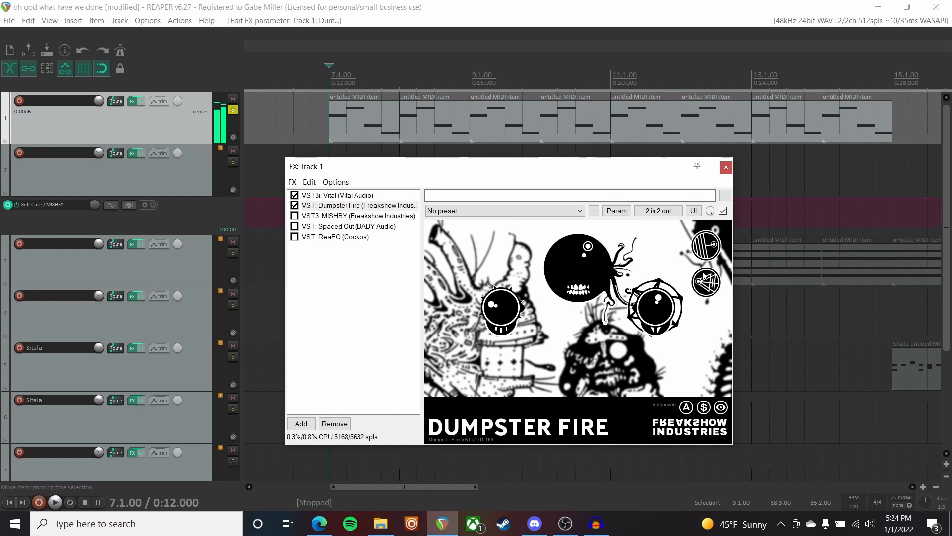
{"action": "key", "text": "space"}
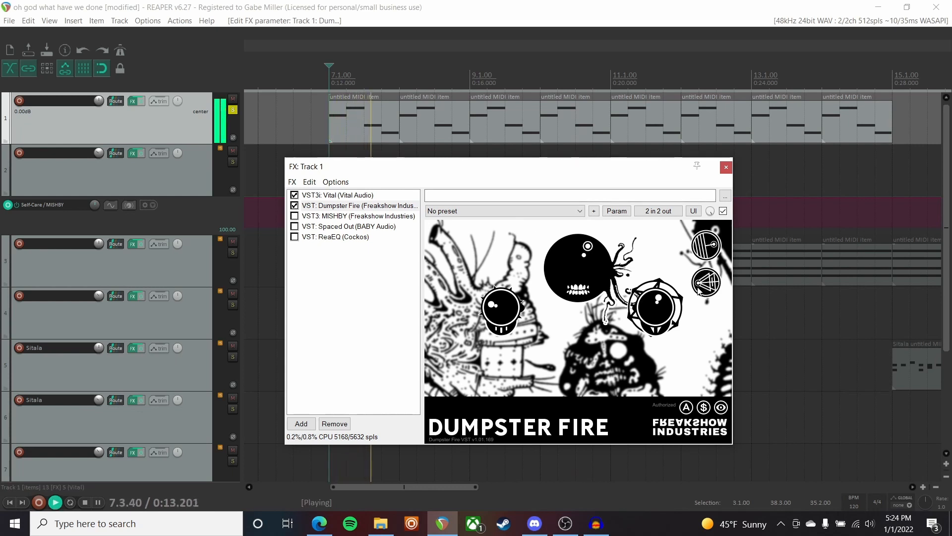
{"action": "key", "text": "space"}
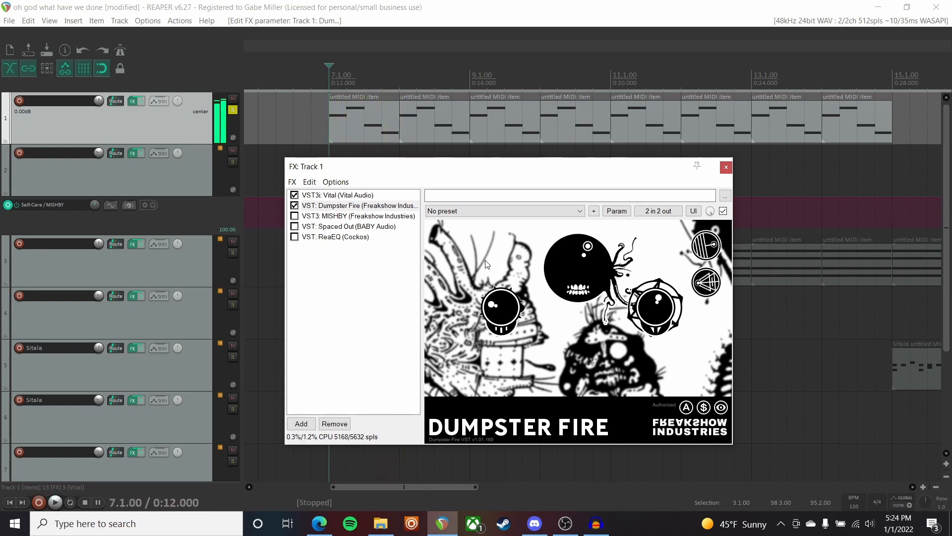
Close track 1's effect chain, take the track out of solo, and place the edit cursor at 3.1.00.
{"action": "left_click", "coordinate": [726, 167]}
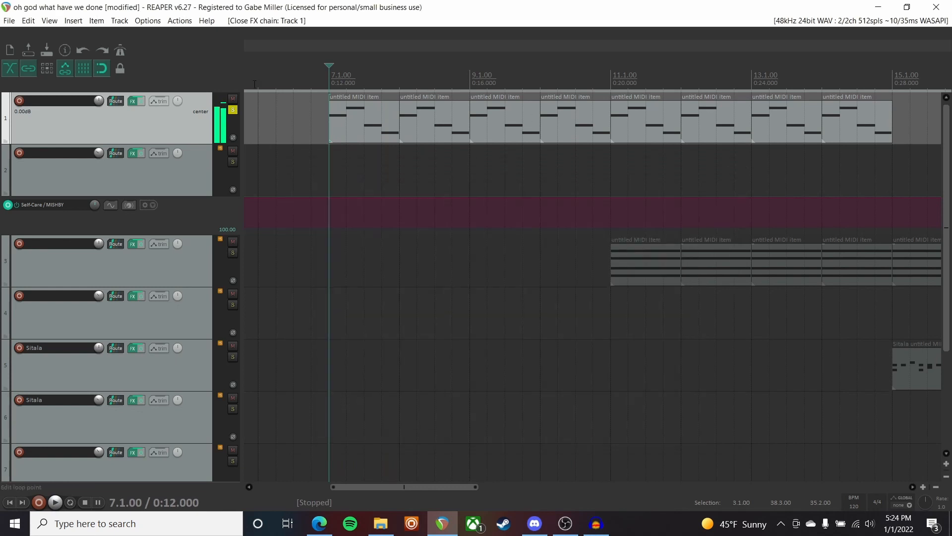
{"action": "left_click", "coordinate": [232, 99]}
{"action": "scroll", "coordinate": [183, 237], "scroll_direction": "down", "scroll_amount": 4}
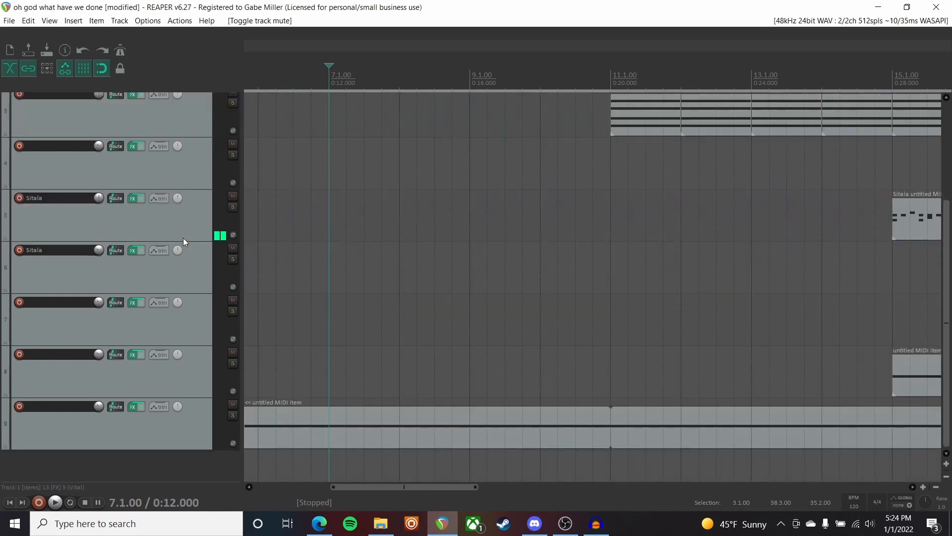
{"action": "scroll", "coordinate": [433, 335], "scroll_direction": "left", "scroll_amount": 6}
{"action": "left_click", "coordinate": [398, 74]}
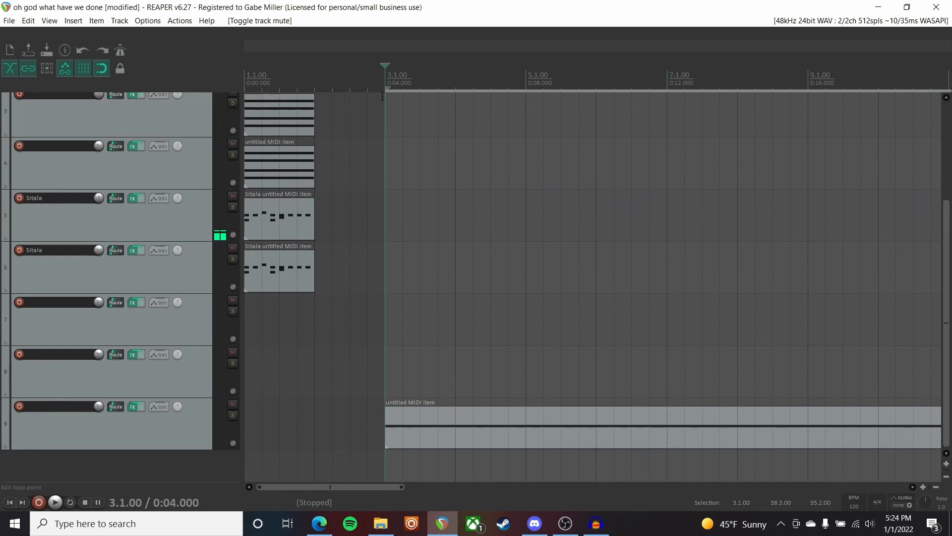
Solo track 9, bypass Dumpster Fire in its effect chain, and audition the dry Vital bass.
{"action": "left_click", "coordinate": [233, 415]}
{"action": "left_click", "coordinate": [132, 408]}
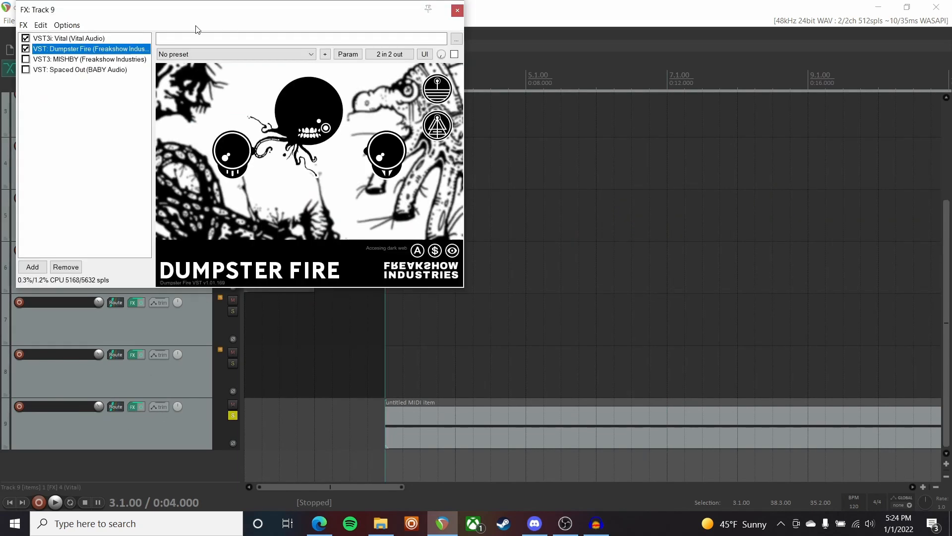
{"action": "left_click", "coordinate": [28, 49]}
{"action": "key", "text": "space"}
{"action": "left_click_drag", "start_coordinate": [158, 15], "coordinate": [425, 75]}
{"action": "left_click", "coordinate": [354, 97]}
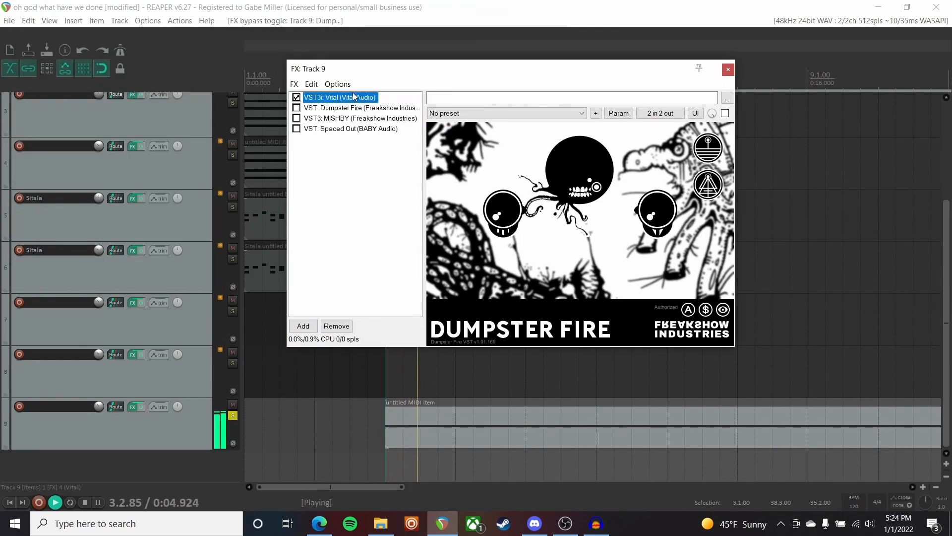
{"action": "left_click_drag", "start_coordinate": [631, 74], "coordinate": [550, 67]}
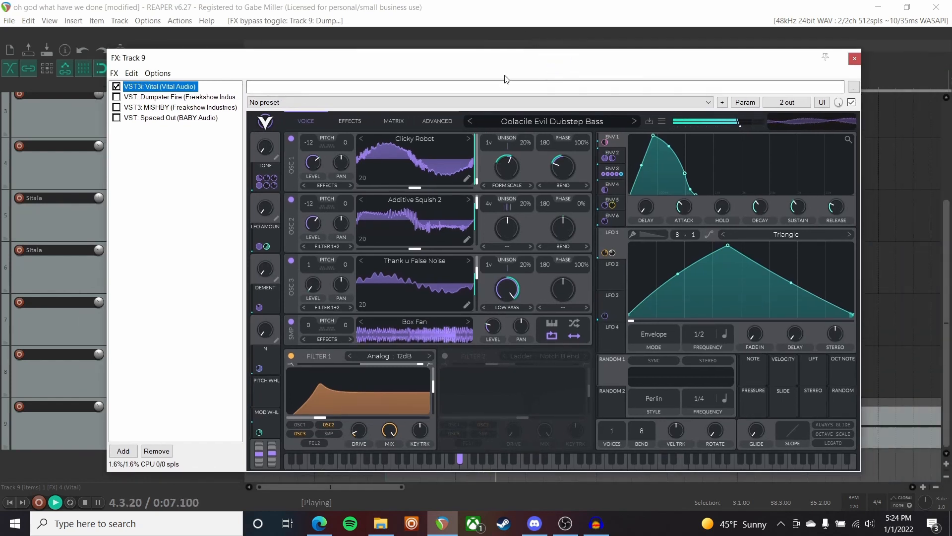
Enable Dumpster Fire on track 9 and audition the Vital bass with the effect active.
{"action": "left_click", "coordinate": [120, 98]}
{"action": "key", "text": "space"}
{"action": "left_click", "coordinate": [117, 97]}
{"action": "key", "text": "space"}
{"action": "key", "text": "space"}
{"action": "key", "text": "space"}
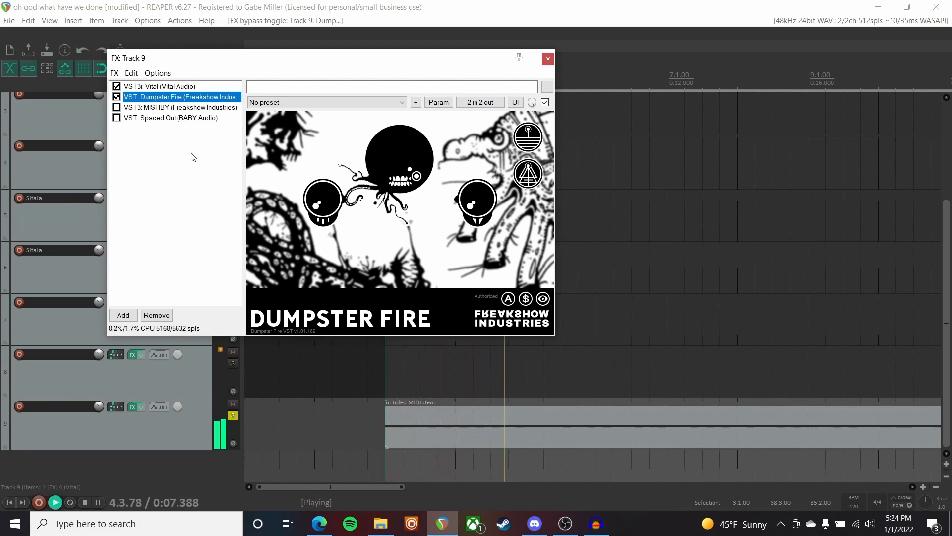
{"action": "key", "text": "space"}
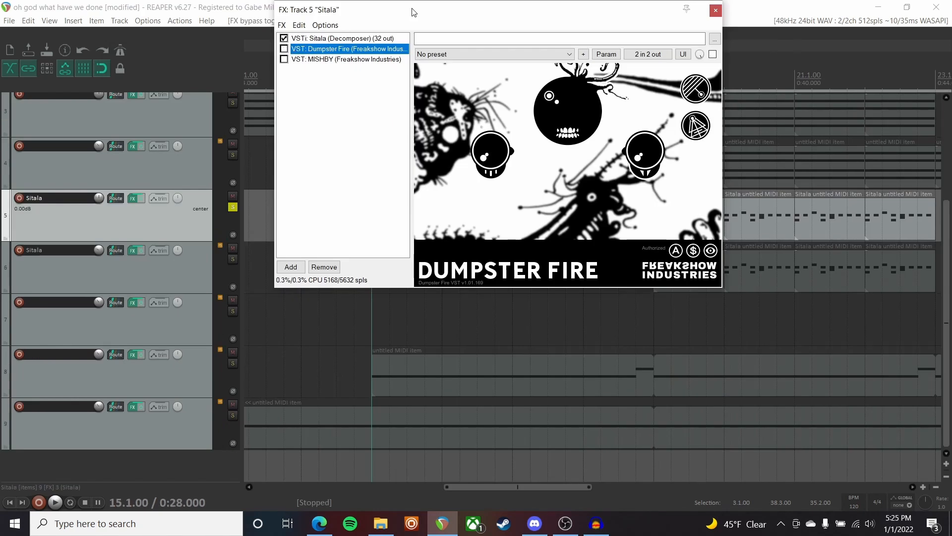
Show Sitala in track 5's effect chain and audition the drums with Dumpster Fire and MISHBY bypassed.
{"action": "left_click_drag", "start_coordinate": [415, 11], "coordinate": [398, 143]}
{"action": "left_click", "coordinate": [382, 123]}
{"action": "key", "text": "space"}
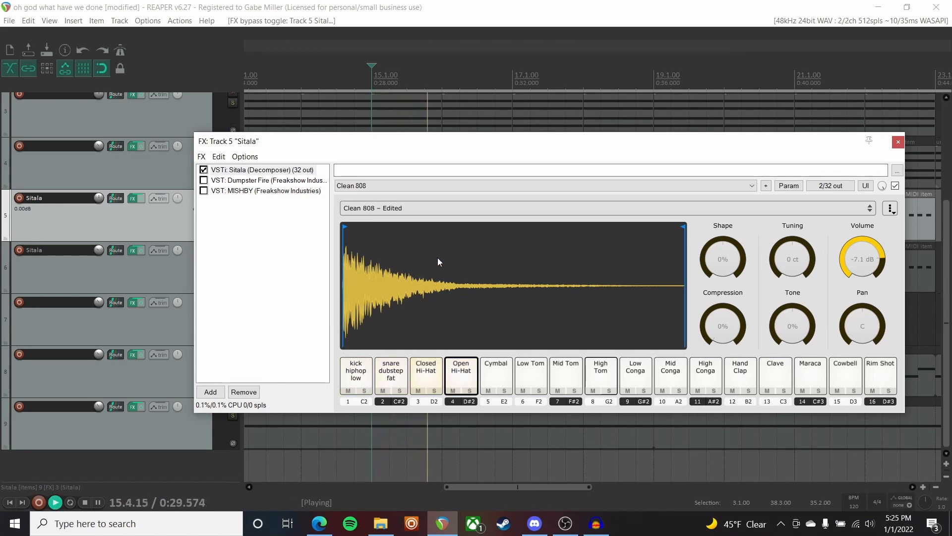
{"action": "key", "text": "space"}
Enable Dumpster Fire on track 5 and audition the Sitala drums from 15.1.00.
{"action": "left_click", "coordinate": [263, 182]}
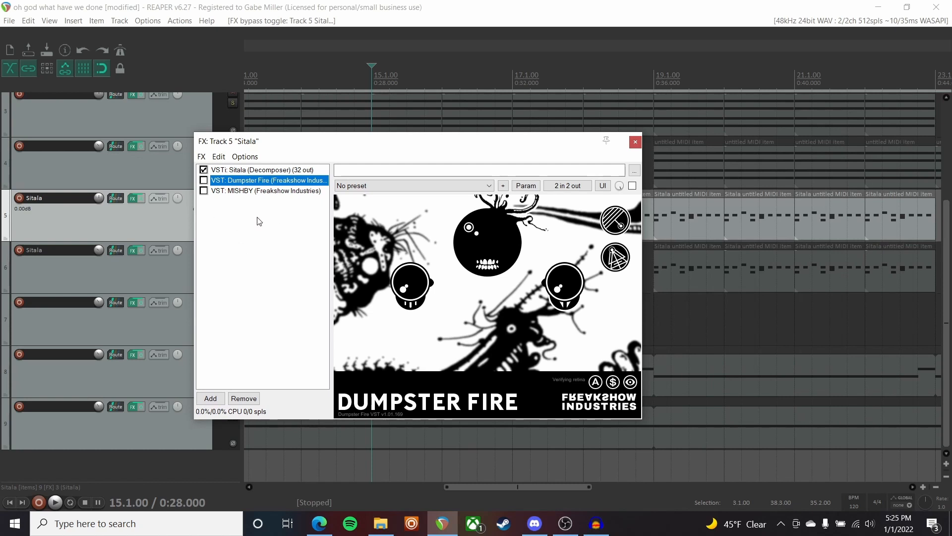
{"action": "key", "text": "space"}
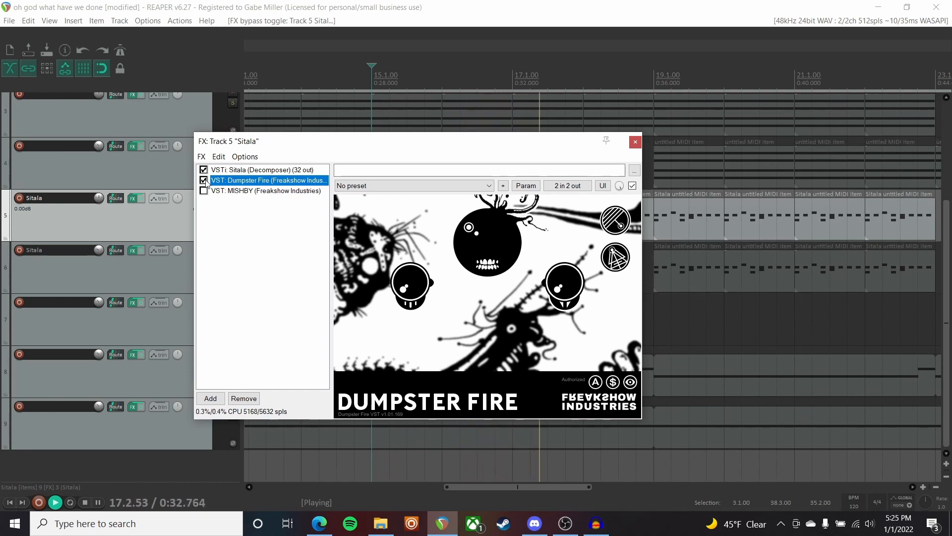
{"action": "key", "text": "space"}
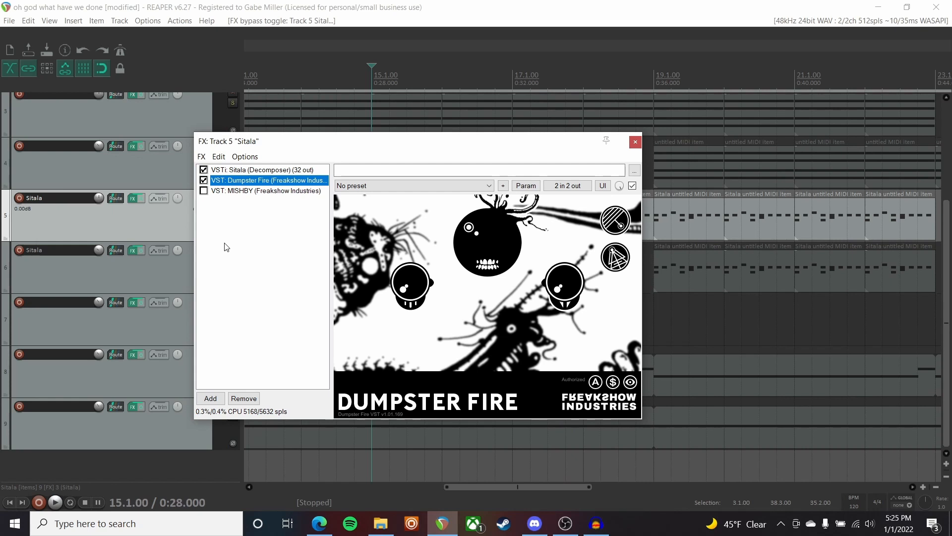
{"action": "key", "text": "space"}
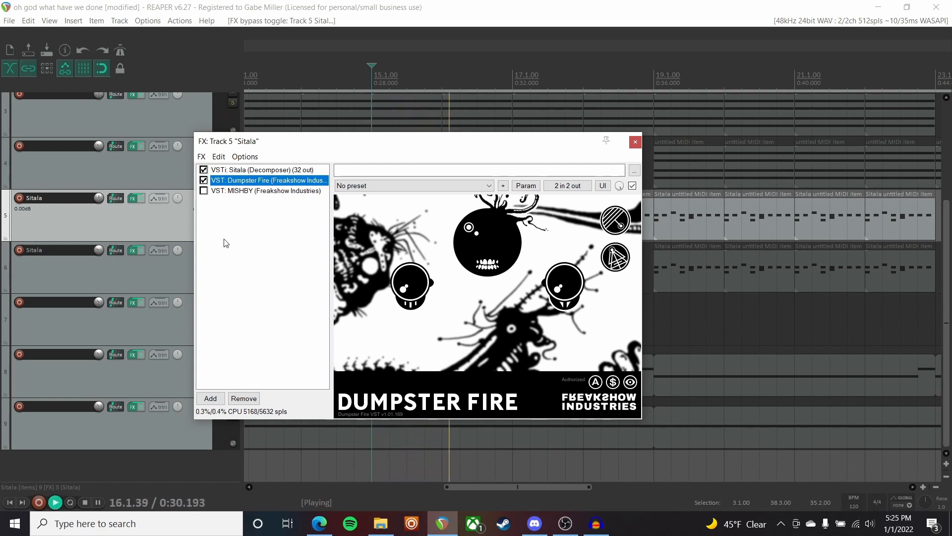
{"action": "key", "text": "space"}
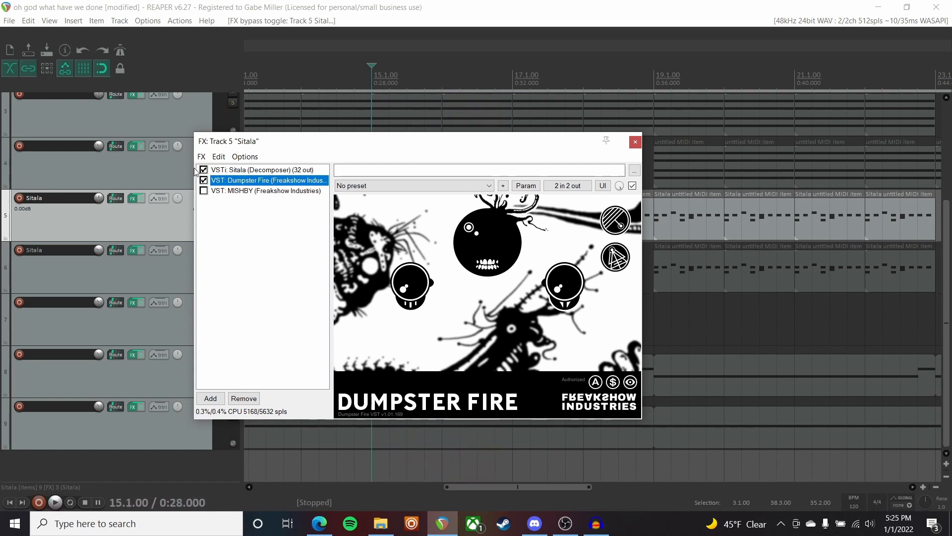
Enable MISHBY after Dumpster Fire on track 5 and audition the drums through both effects.
{"action": "left_click", "coordinate": [212, 192]}
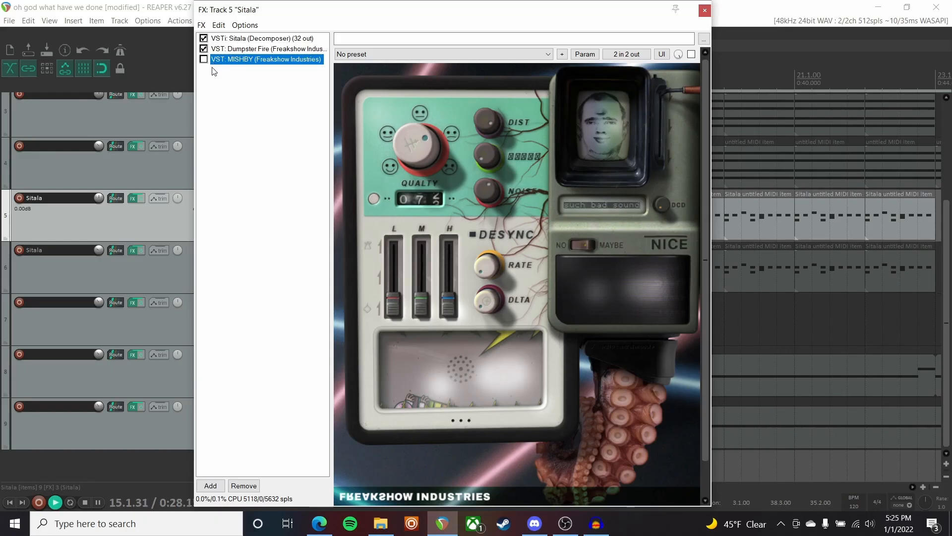
{"action": "left_click", "coordinate": [203, 59]}
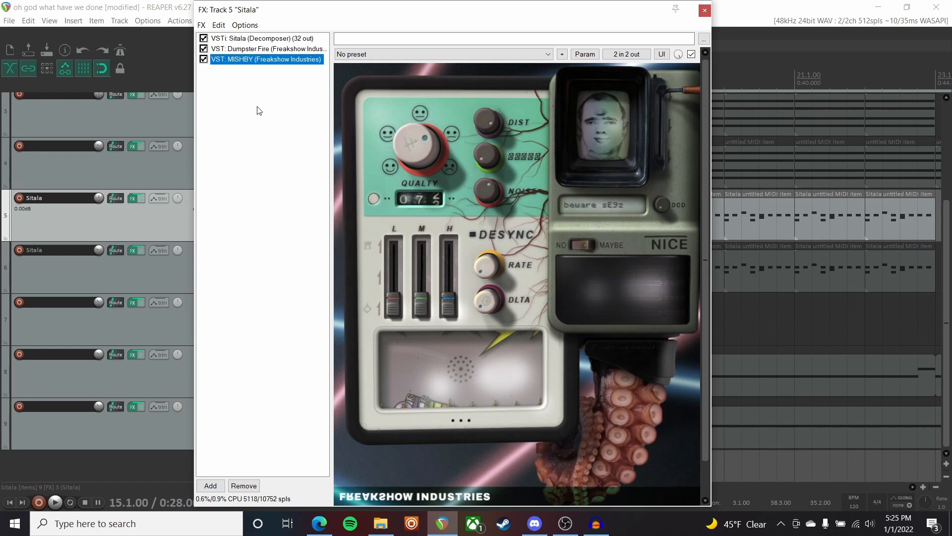
{"action": "left_click", "coordinate": [485, 179]}
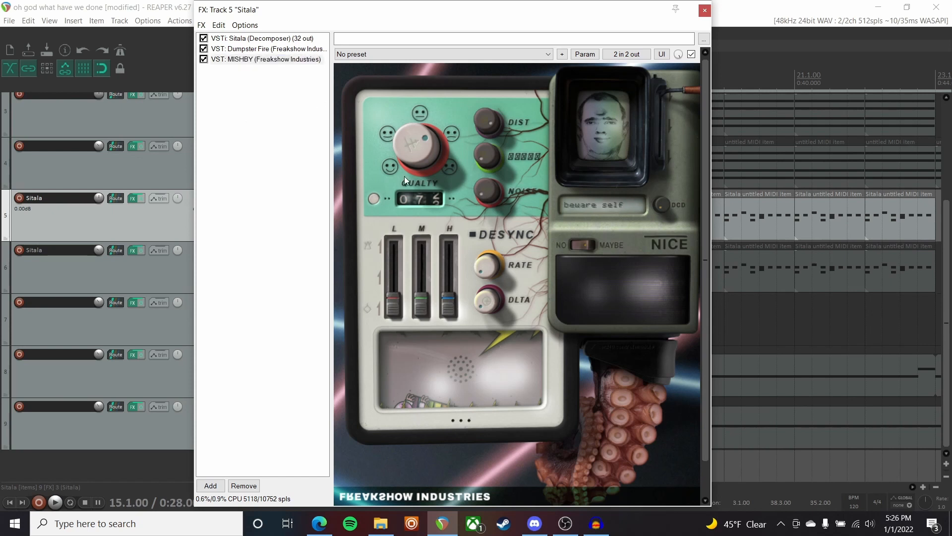
Turn MISHBY's QUALTY knob to 100 and audition track 5's drums with the new setting.
{"action": "left_click_drag", "start_coordinate": [413, 144], "coordinate": [398, 192]}
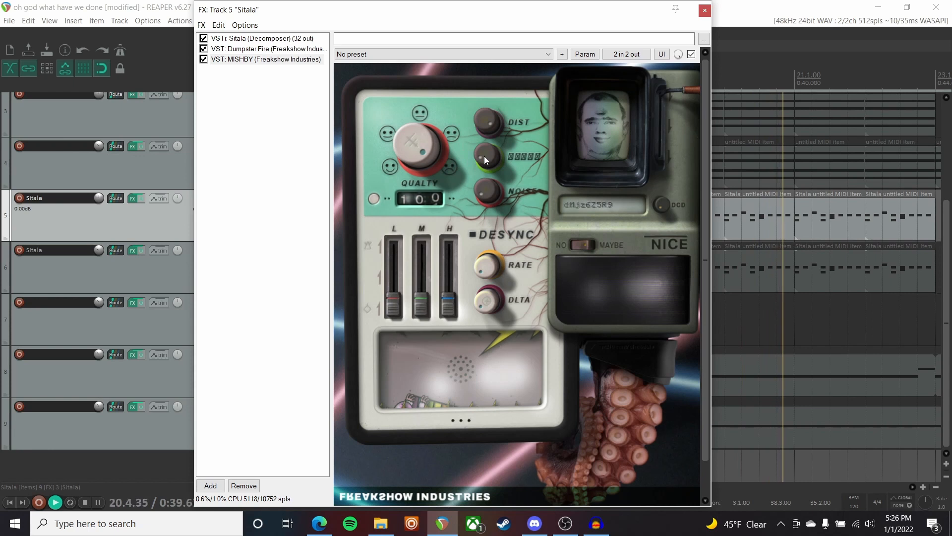
{"action": "key", "text": "space"}
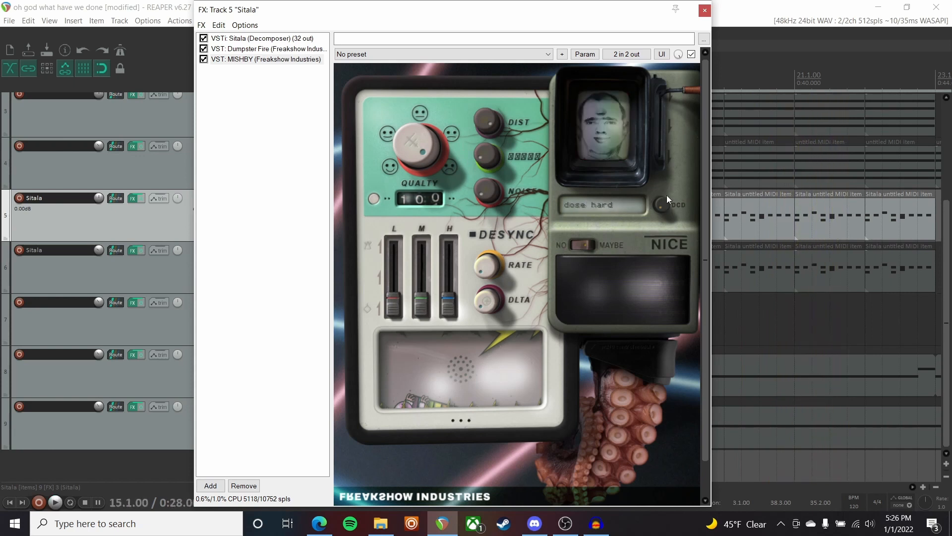
{"action": "key", "text": "space"}
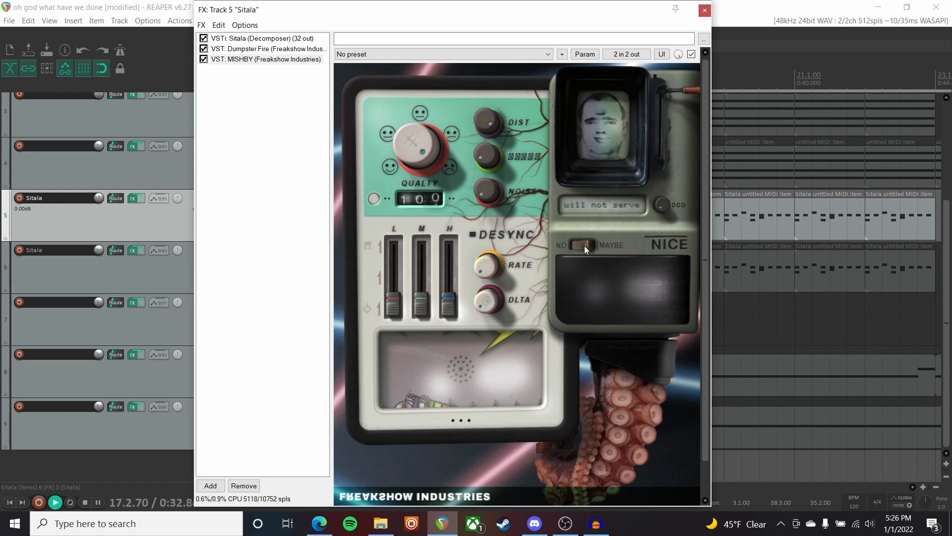
{"action": "key", "text": "space"}
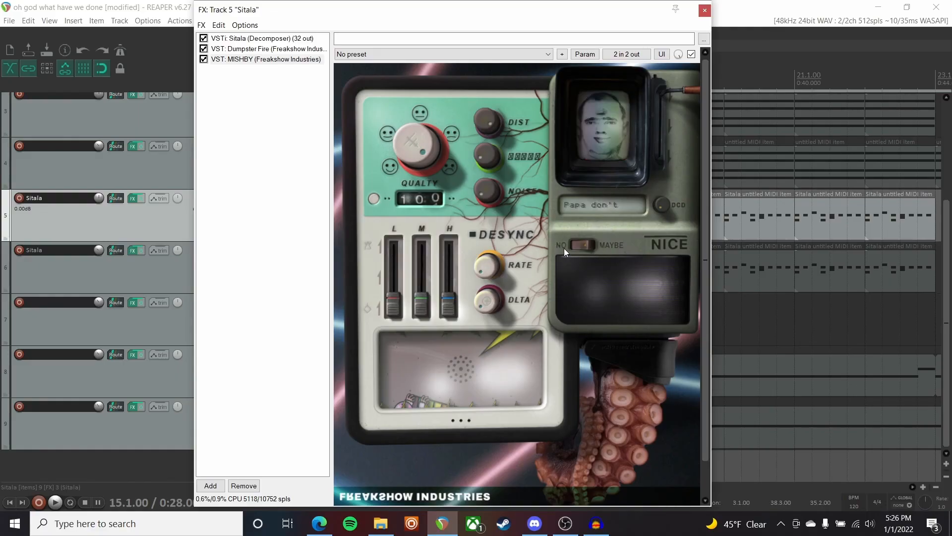
Close track 5's effects and audition track 6's Sitala drums with MISHBY and ReaEQ bypassed, leaving Dumpster Fire active.
{"action": "left_click", "coordinate": [705, 10]}
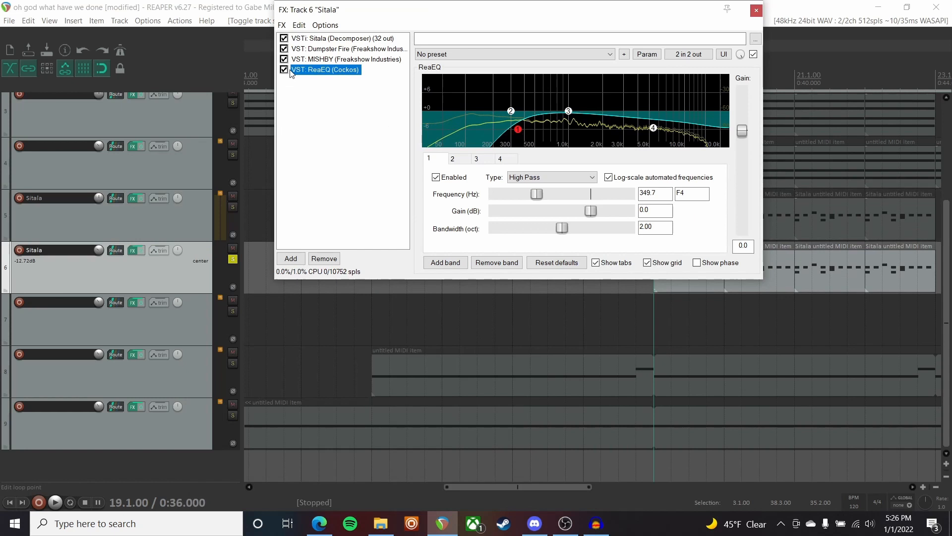
{"action": "left_click", "coordinate": [292, 60]}
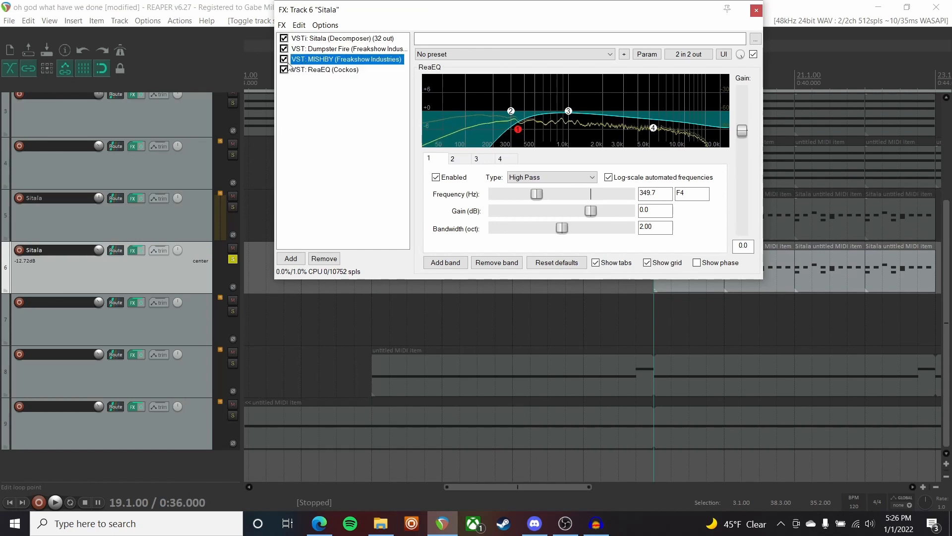
{"action": "left_click", "coordinate": [283, 70]}
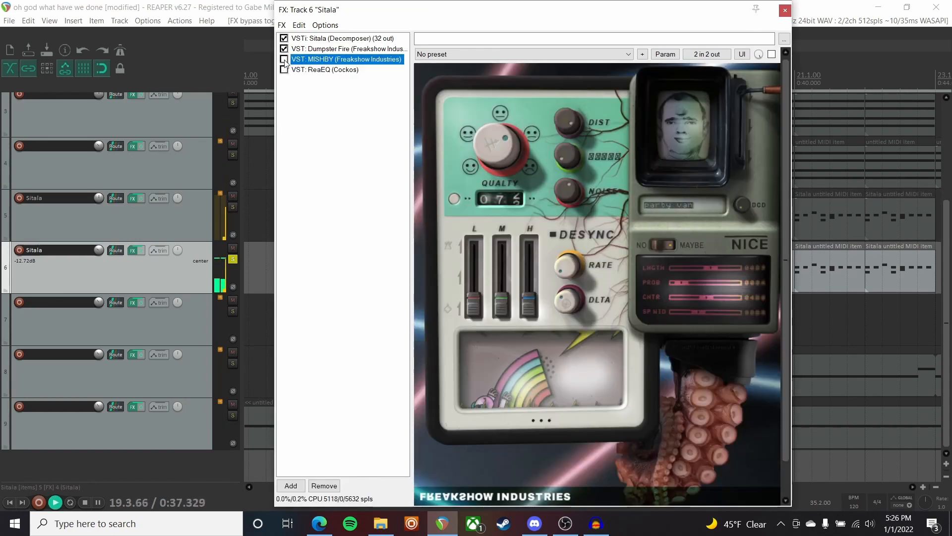
{"action": "left_click", "coordinate": [330, 49]}
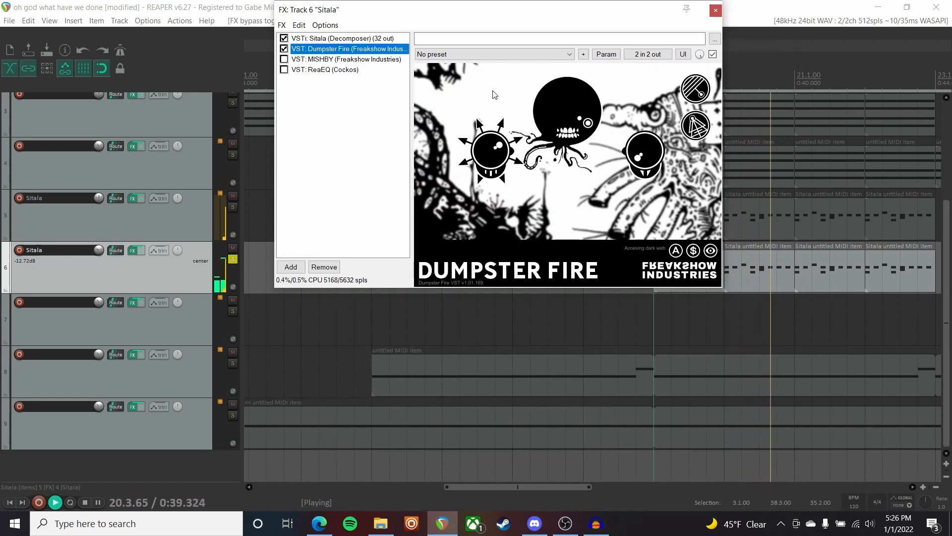
Re-enable MISHBY on track 6 and audition the drums from 19.1.00 with ReaEQ still bypassed.
{"action": "left_click", "coordinate": [284, 59]}
{"action": "left_click", "coordinate": [327, 59]}
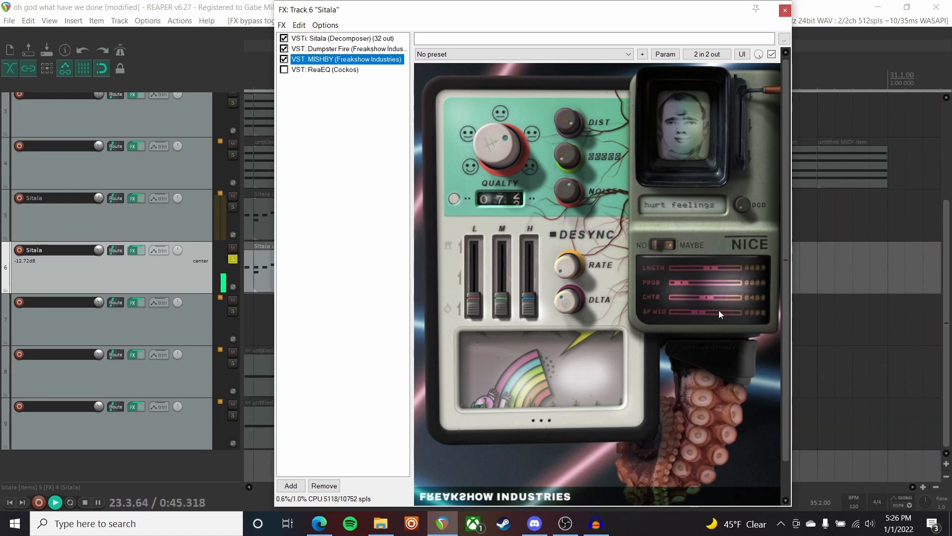
{"action": "left_click_drag", "start_coordinate": [520, 15], "coordinate": [706, 67]}
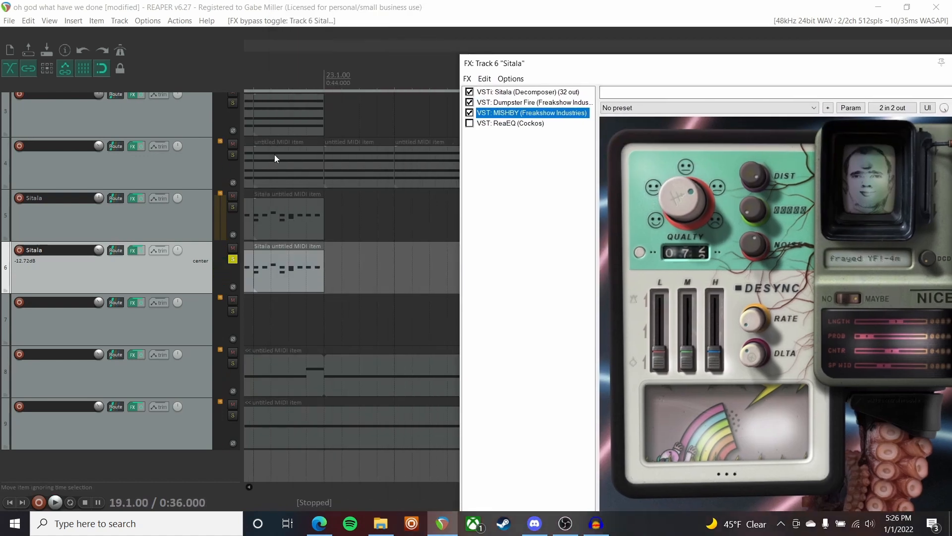
{"action": "key", "text": "space"}
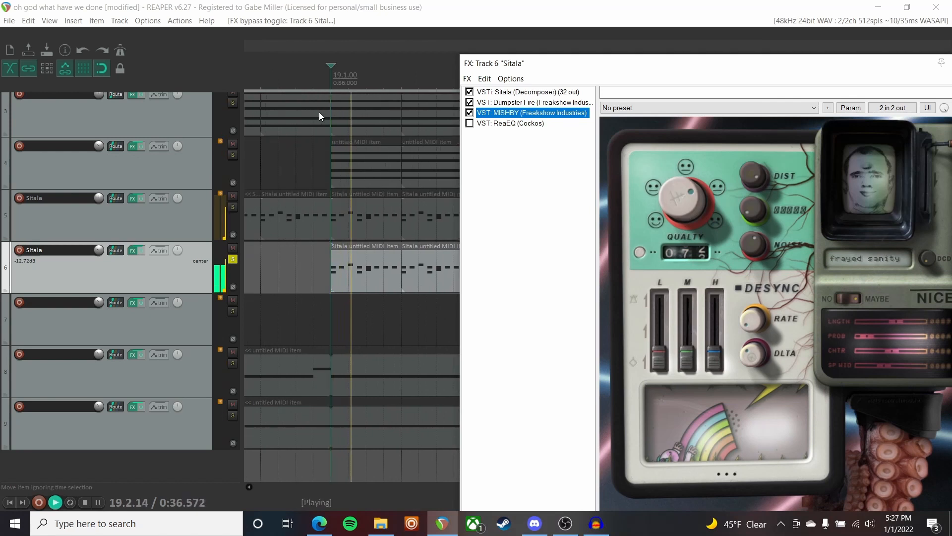
Re-enable ReaEQ on track 6, then close the effect chain and stop playback.
{"action": "left_click_drag", "start_coordinate": [724, 71], "coordinate": [542, 62]}
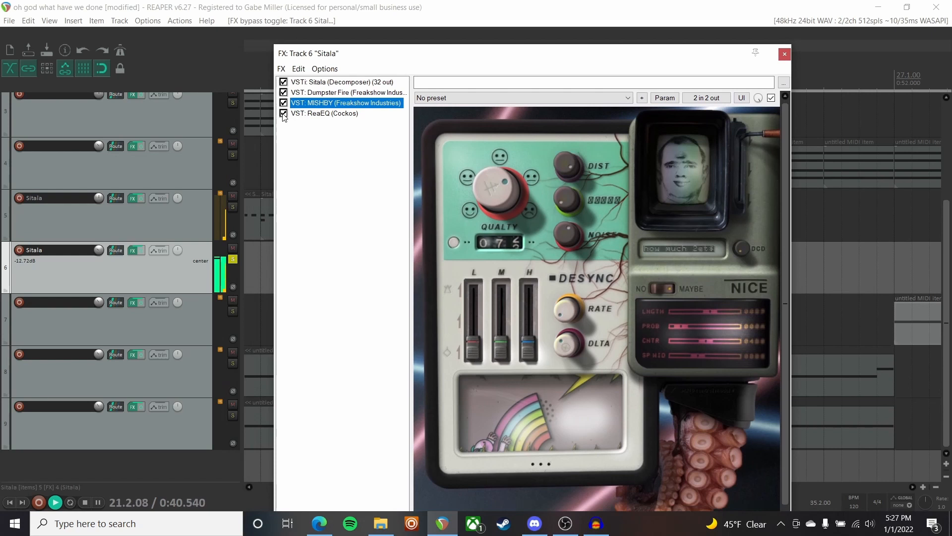
{"action": "left_click", "coordinate": [785, 53]}
{"action": "key", "text": "space"}
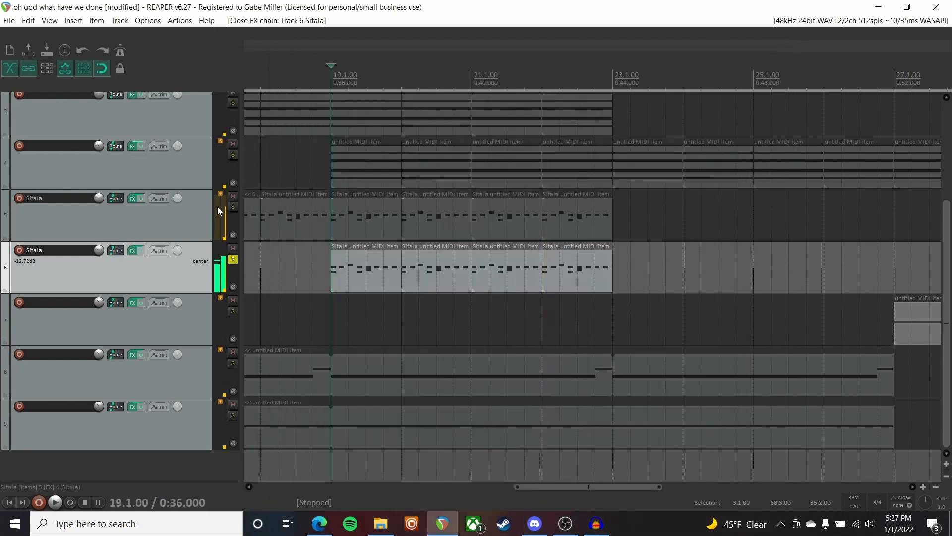
Solo track 5 alongside track 6 and audition both Sitala drum tracks together from 19.1.00.
{"action": "left_click", "coordinate": [232, 207]}
{"action": "key", "text": "space"}
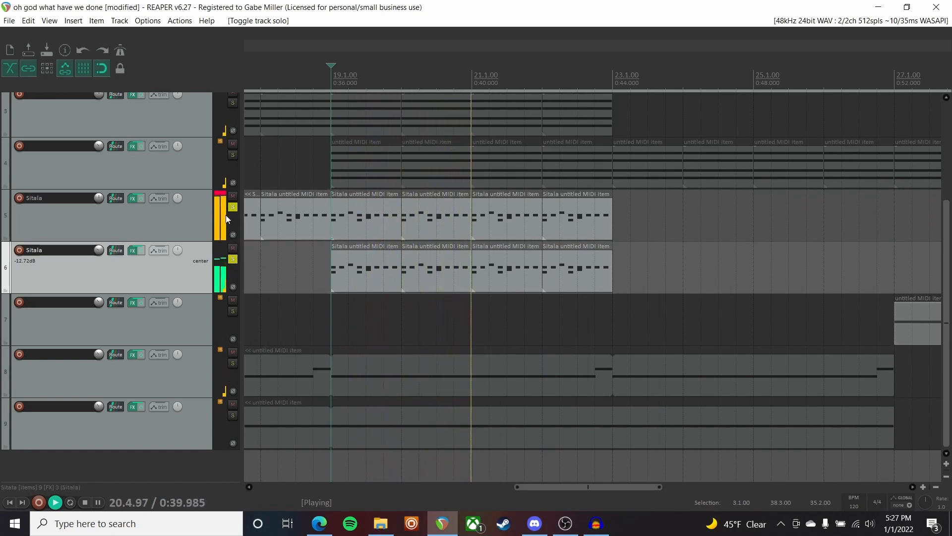
{"action": "key", "text": "space"}
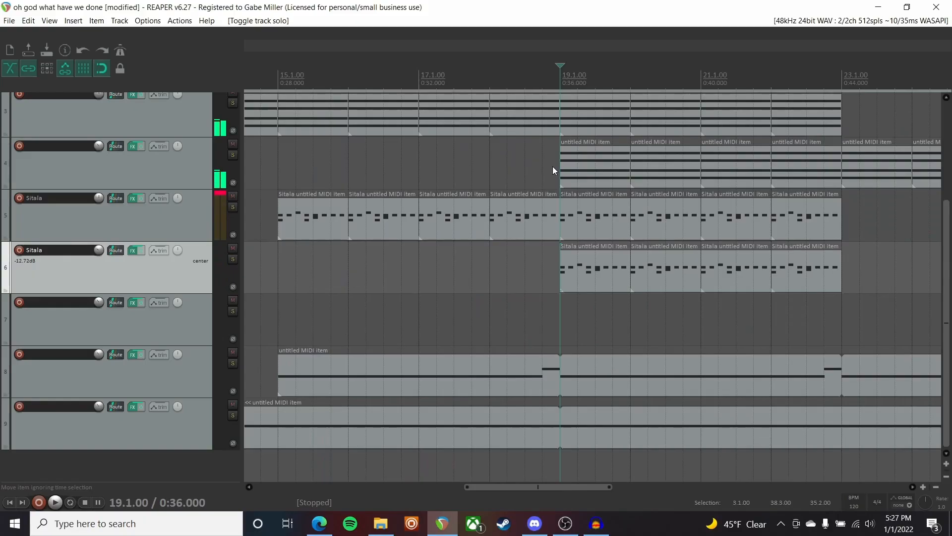
Place the edit cursor at 15.1.00, solo track 8, and open its effect chain with only Vital active.
{"action": "scroll", "coordinate": [553, 169], "scroll_direction": "left", "scroll_amount": 1}
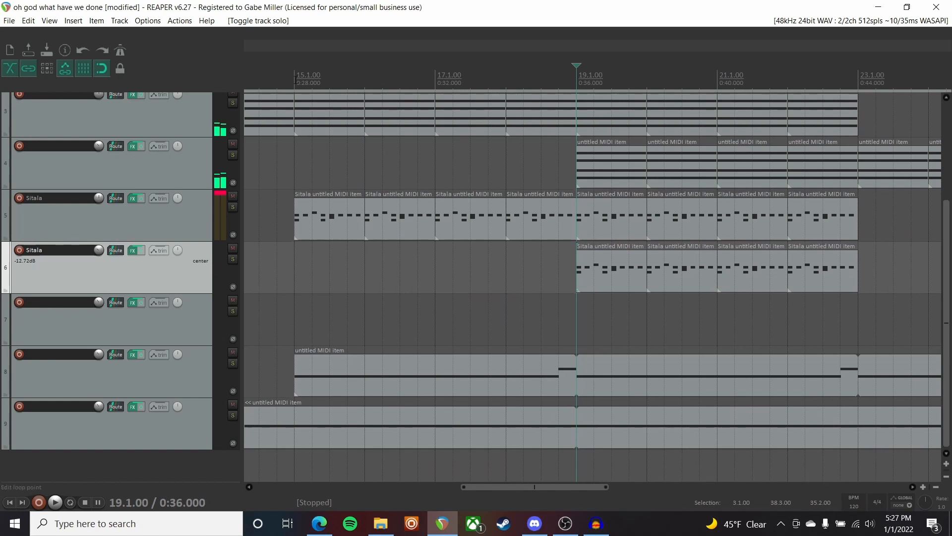
{"action": "left_click", "coordinate": [295, 80]}
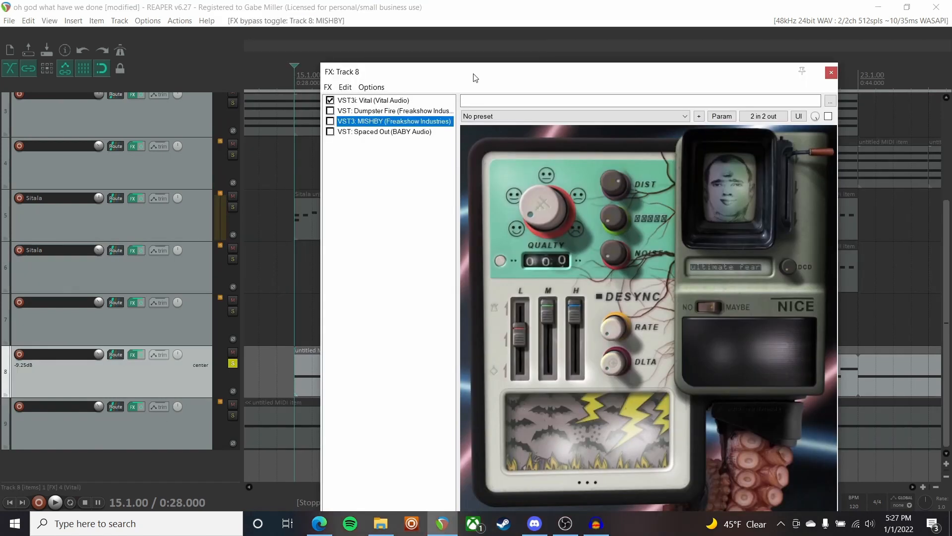
{"action": "left_click_drag", "start_coordinate": [475, 78], "coordinate": [415, 40]}
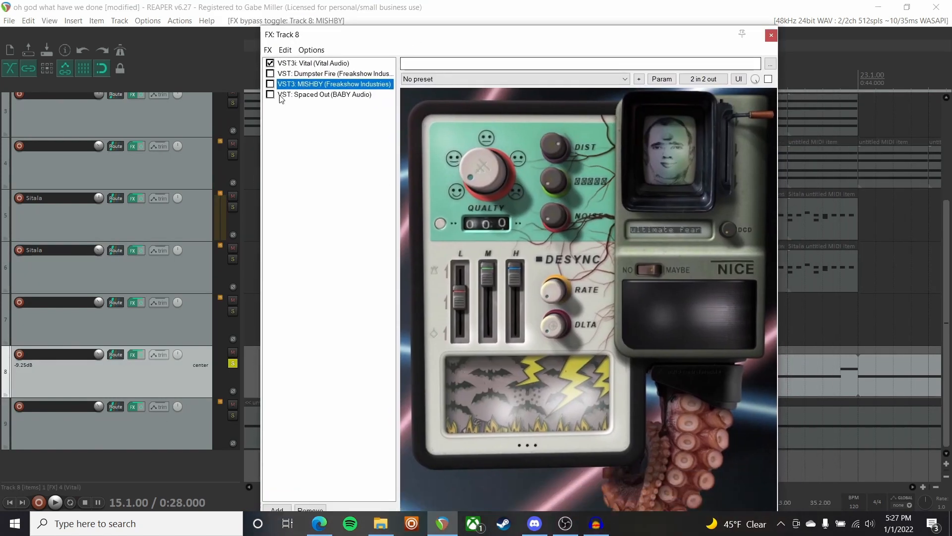
Audition track 8 with only Vital active, enable MISHBY during playback, and close the effect chain.
{"action": "left_click", "coordinate": [325, 66]}
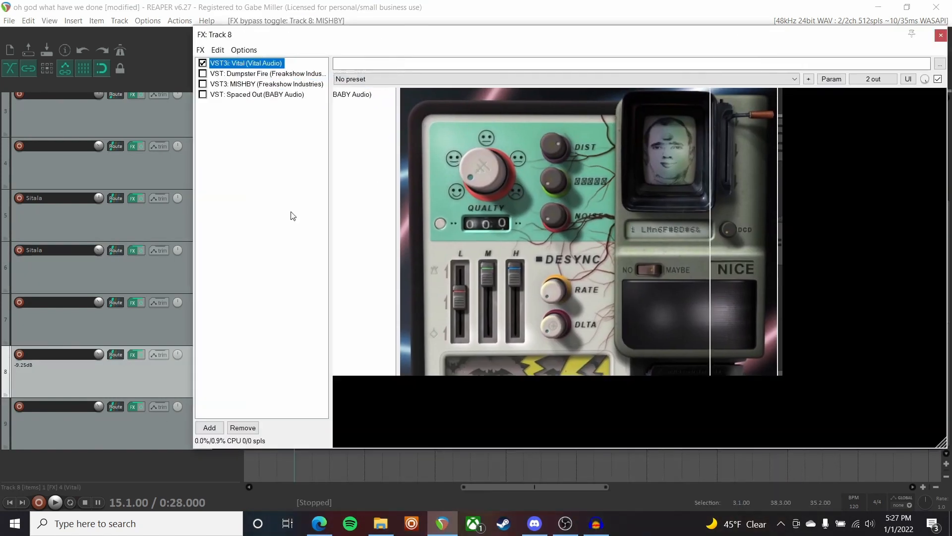
{"action": "left_click", "coordinate": [233, 84]}
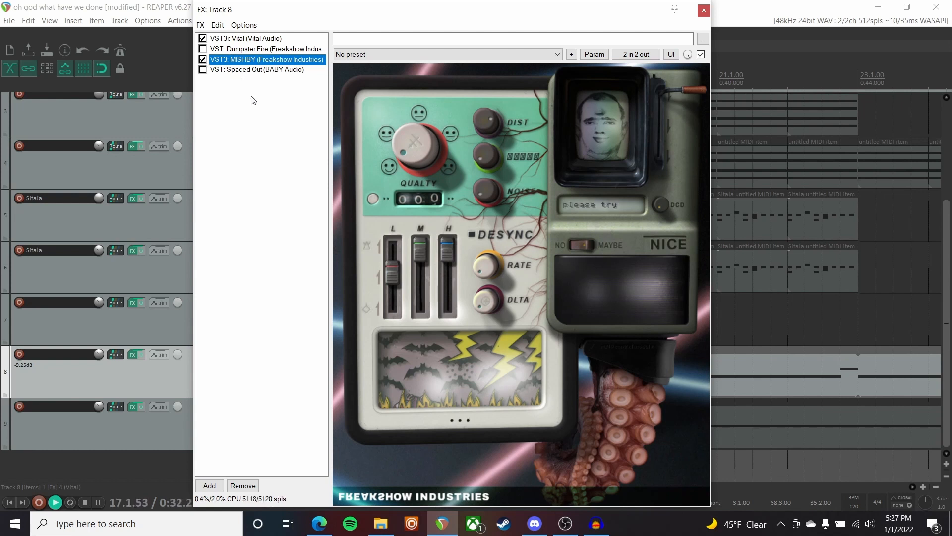
{"action": "left_click", "coordinate": [703, 11]}
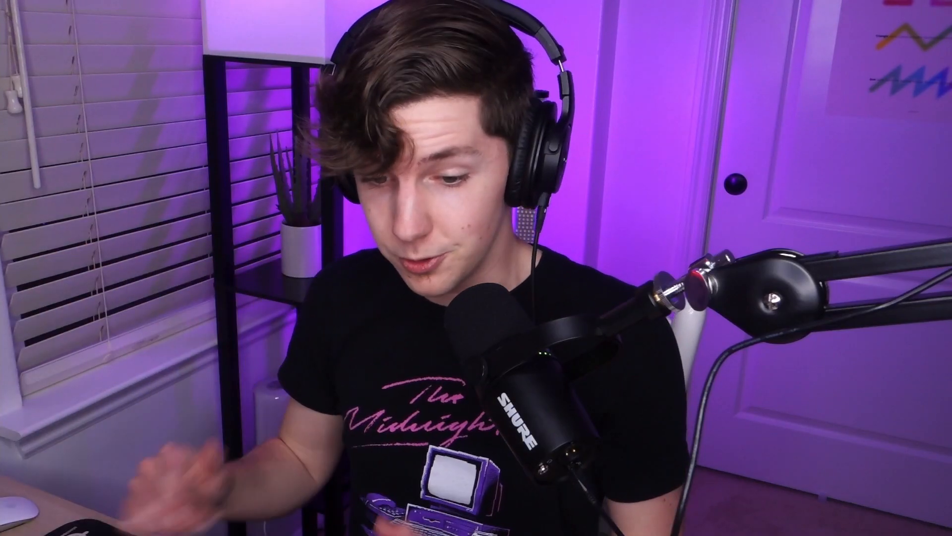
Bypass MISHBY, Spaced Out and ReaEQ on track 1 and audition Vital with Dumpster Fire from 7.1.00.
{"action": "left_click", "coordinate": [428, 182]}
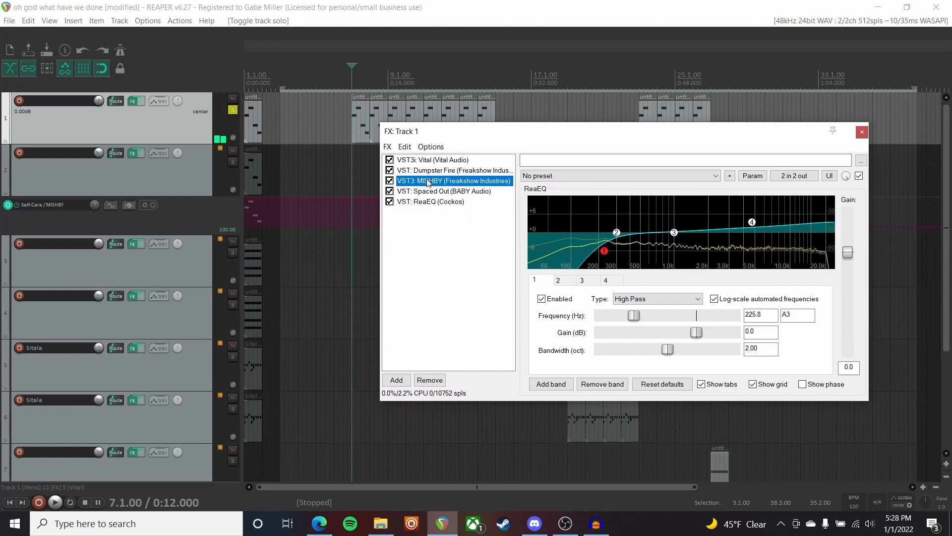
{"action": "left_click", "coordinate": [390, 59]}
{"action": "left_click", "coordinate": [389, 70]}
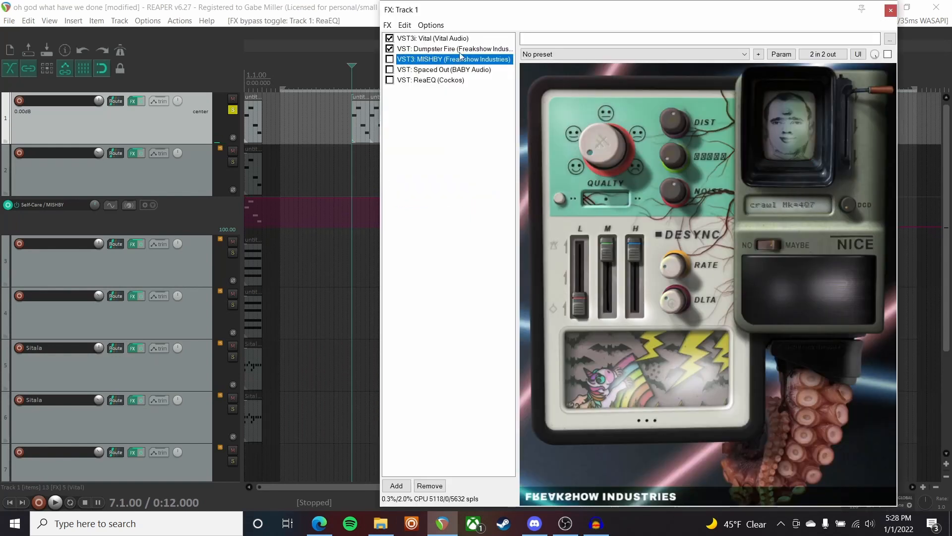
{"action": "left_click_drag", "start_coordinate": [515, 10], "coordinate": [445, 119]}
{"action": "key", "text": "space"}
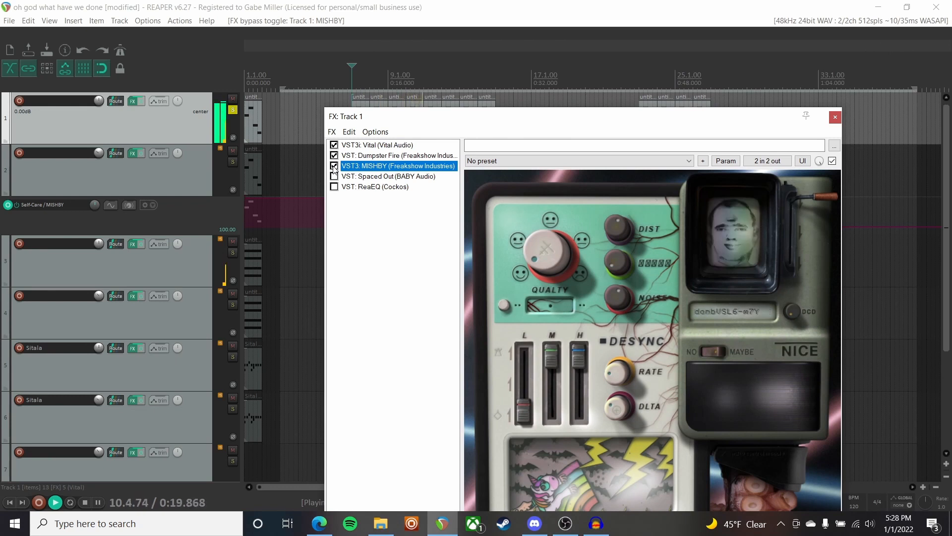
Re-enable MISHBY, Spaced Out and ReaEQ one by one while auditioning track 1, close its effect chain, and unsolo the track.
{"action": "key", "text": "space"}
{"action": "left_click", "coordinate": [334, 166]}
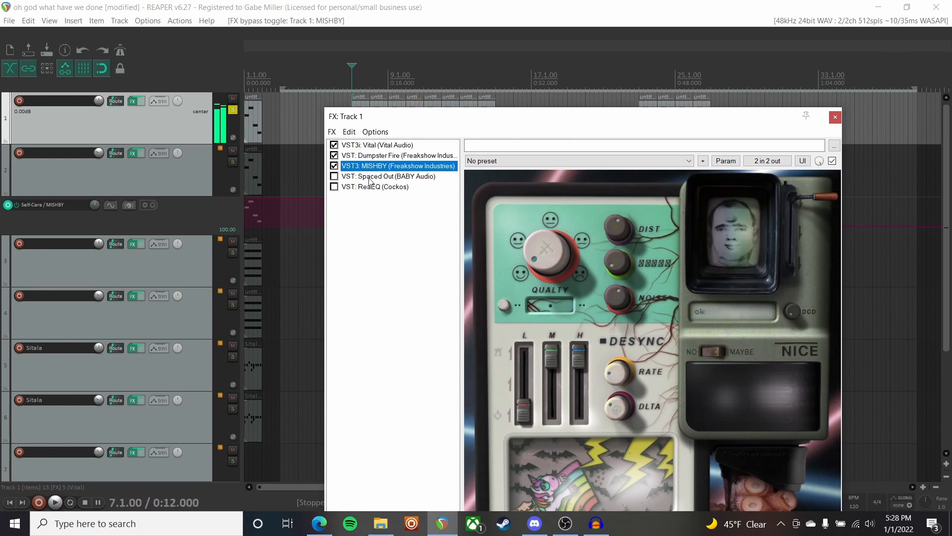
{"action": "left_click", "coordinate": [364, 178]}
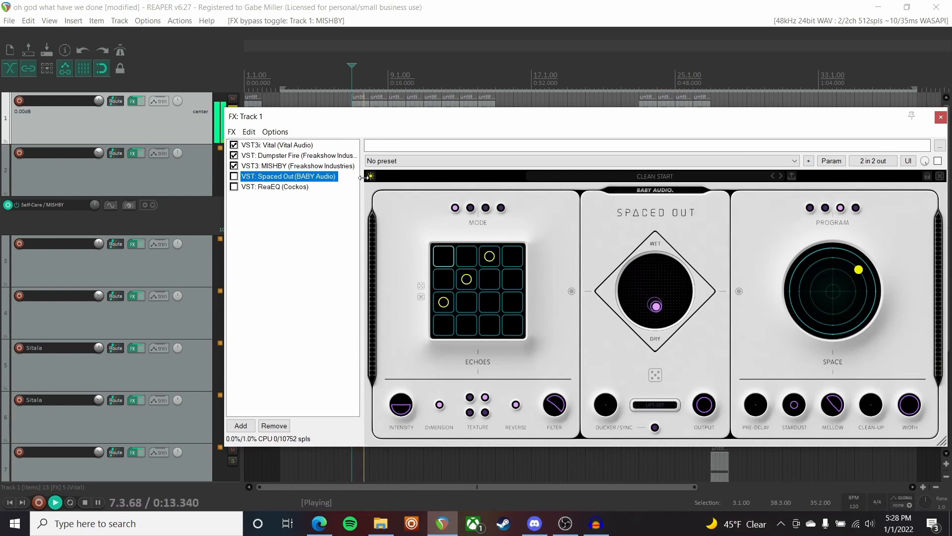
{"action": "left_click", "coordinate": [234, 177]}
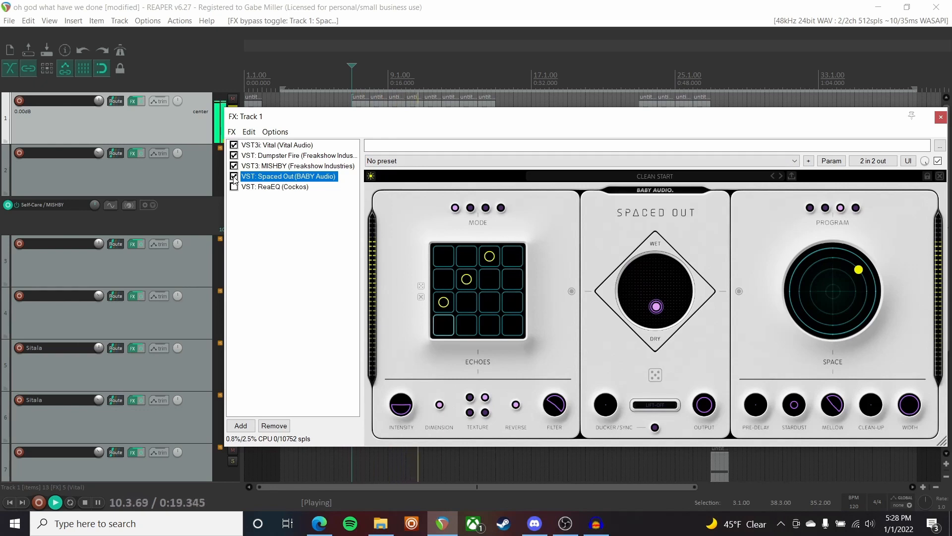
{"action": "left_click", "coordinate": [235, 187]}
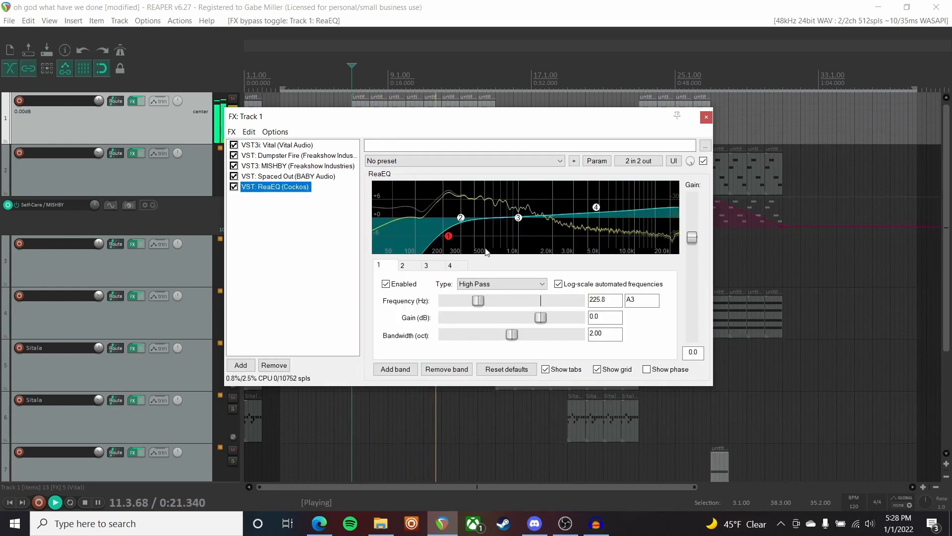
{"action": "left_click", "coordinate": [706, 117]}
{"action": "left_click", "coordinate": [233, 110]}
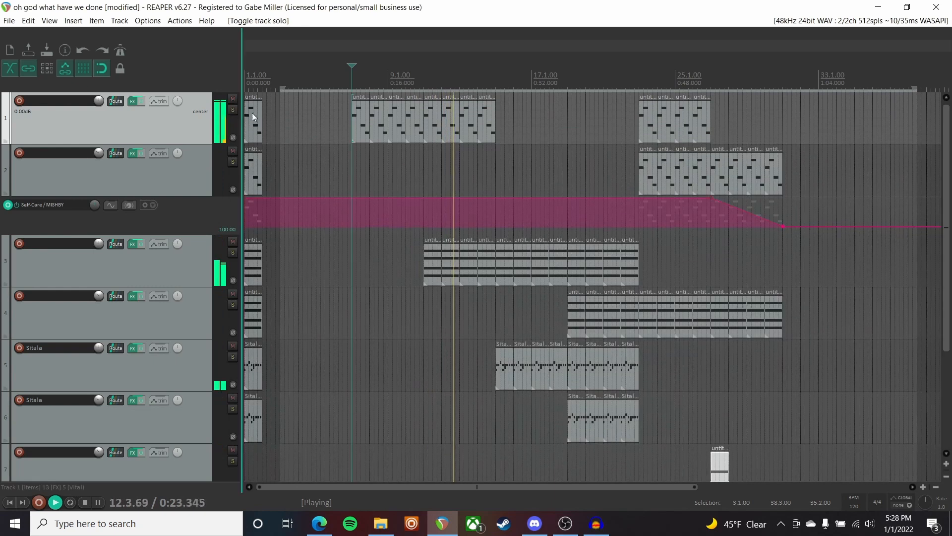
Stop playback, solo track 3, and place the edit cursor at 11.1.00.
{"action": "left_click", "coordinate": [154, 264]}
{"action": "key", "text": "space"}
{"action": "left_click", "coordinate": [233, 253]}
{"action": "left_click", "coordinate": [422, 77]}
Open track 3's effect chain and audition the track with only Vital active, showing the synth's interface.
{"action": "left_click", "coordinate": [132, 244]}
{"action": "left_click", "coordinate": [163, 214]}
{"action": "left_click_drag", "start_coordinate": [341, 147], "coordinate": [349, 97]}
{"action": "left_click", "coordinate": [215, 121]}
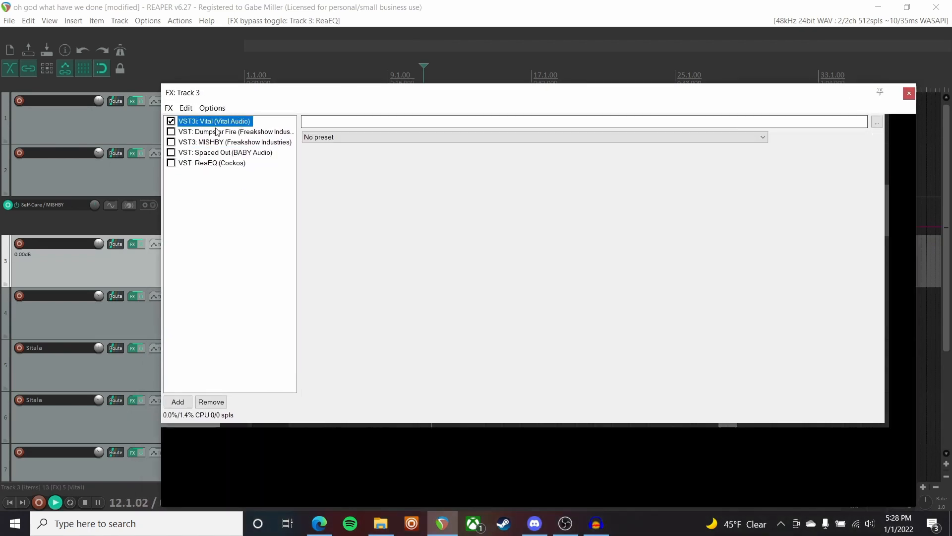
{"action": "left_click_drag", "start_coordinate": [495, 96], "coordinate": [456, 67]}
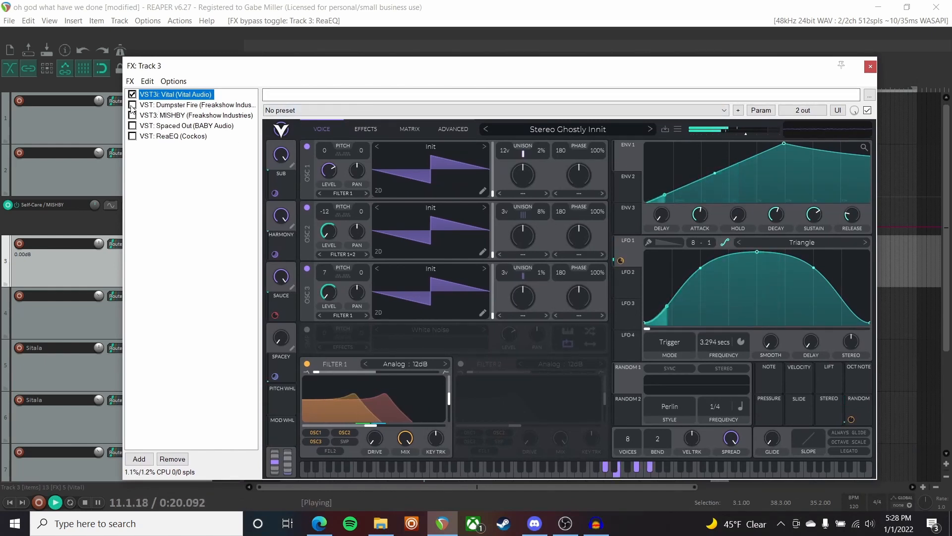
Enable Dumpster Fire, Spaced Out and ReaEQ on track 3 during playback, close its effect chain, stop, and unsolo the track.
{"action": "left_click", "coordinate": [133, 105]}
{"action": "left_click", "coordinate": [230, 105]}
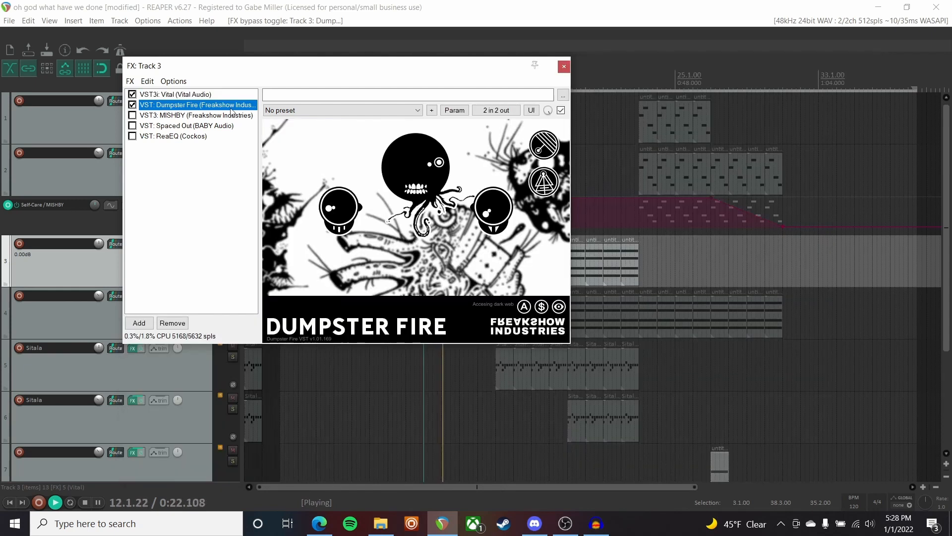
{"action": "left_click", "coordinate": [133, 126]}
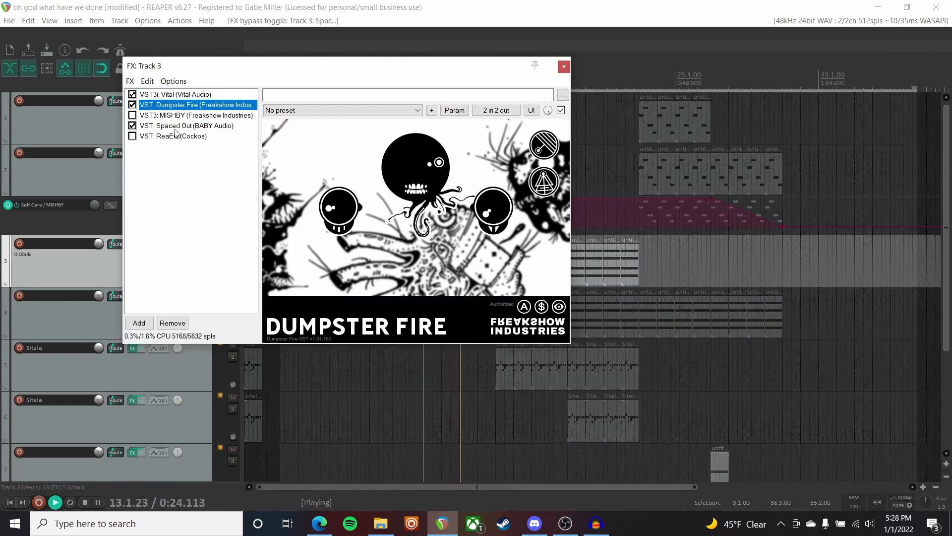
{"action": "left_click", "coordinate": [132, 136]}
{"action": "left_click", "coordinate": [171, 137]}
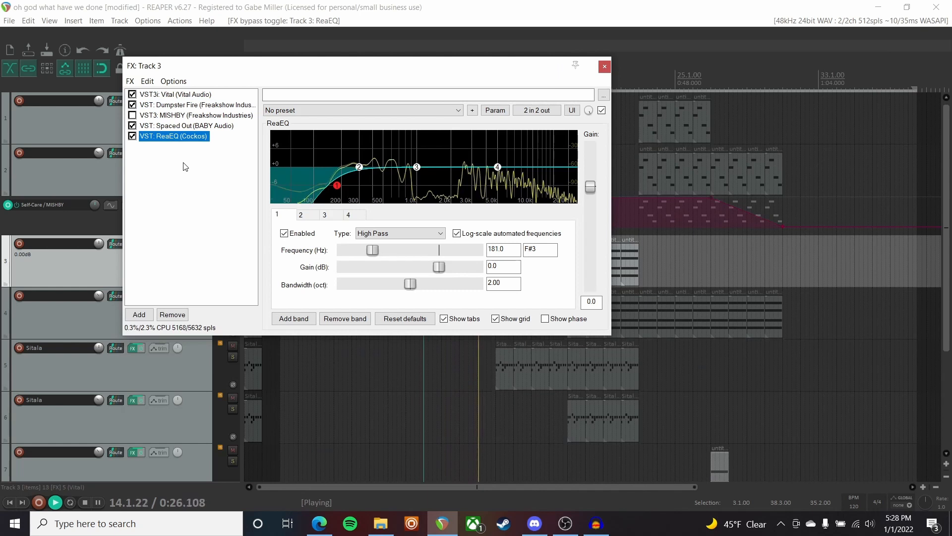
{"action": "key", "text": "Escape"}
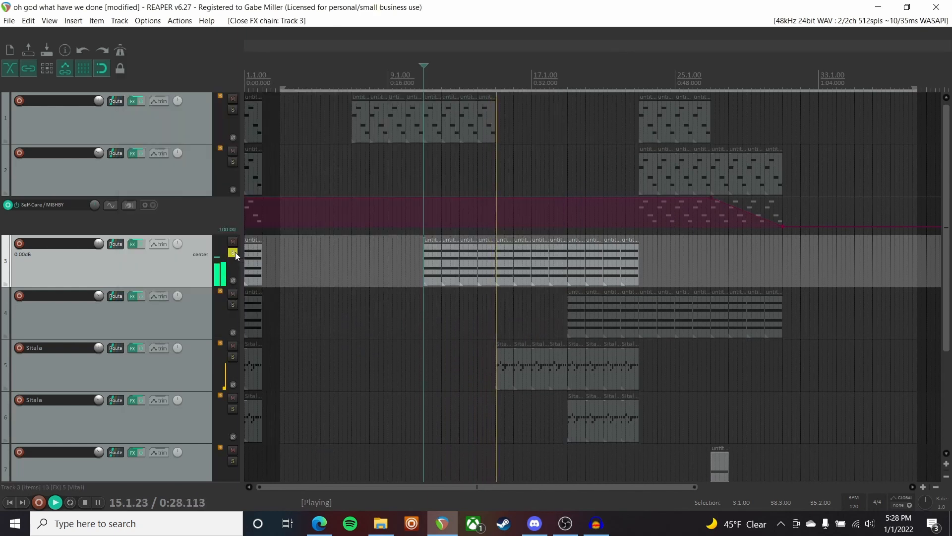
{"action": "key", "text": "space"}
{"action": "left_click", "coordinate": [232, 252]}
Solo track 4 and audition it from 19.1.00 with Dumpster Fire shown in its effect chain.
{"action": "scroll", "coordinate": [126, 252], "scroll_direction": "down", "scroll_amount": 3}
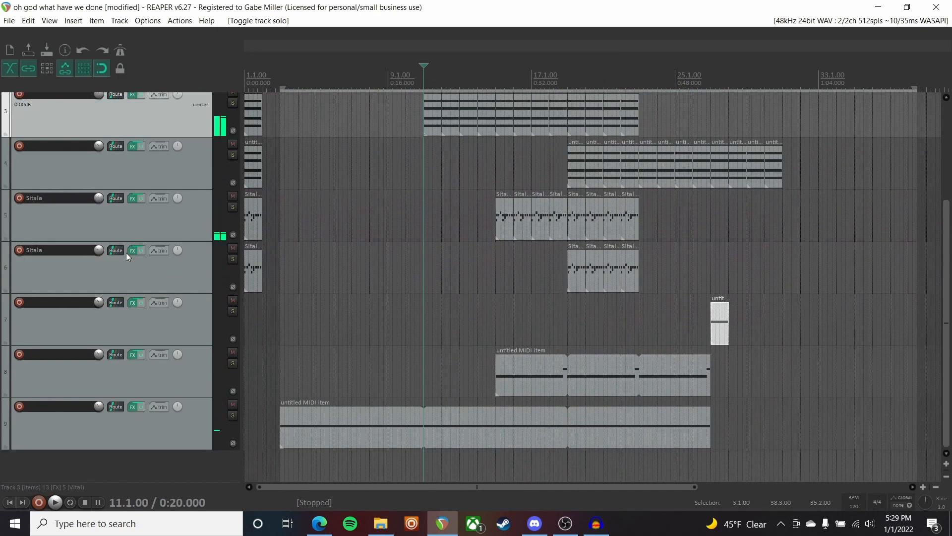
{"action": "left_click", "coordinate": [568, 80]}
{"action": "left_click", "coordinate": [206, 163]}
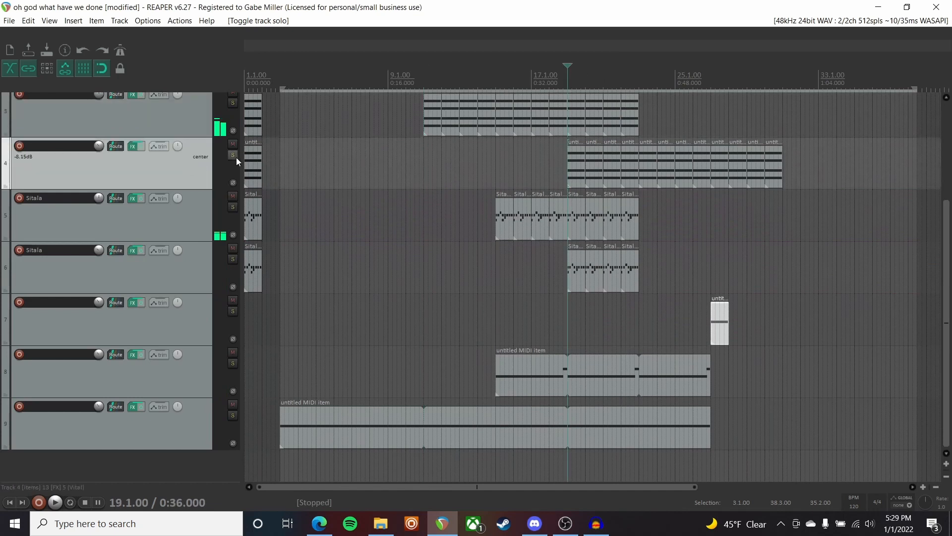
{"action": "left_click", "coordinate": [233, 155]}
{"action": "left_click", "coordinate": [132, 145]}
{"action": "key", "text": "space"}
{"action": "left_click", "coordinate": [258, 236]}
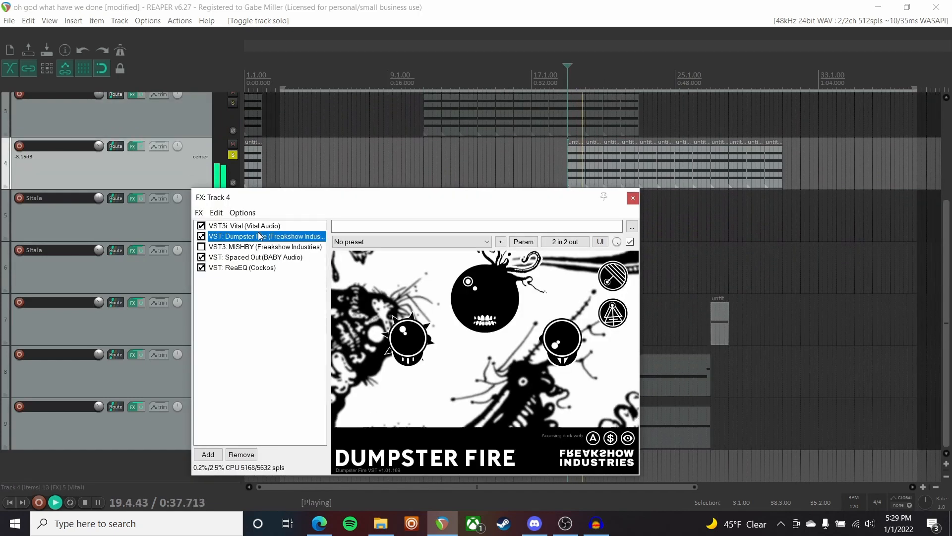
Compare track 4 with Dumpster Fire bypassed and re-enabled during playback, and close its effect chain.
{"action": "left_click", "coordinate": [201, 237]}
{"action": "left_click", "coordinate": [201, 237]}
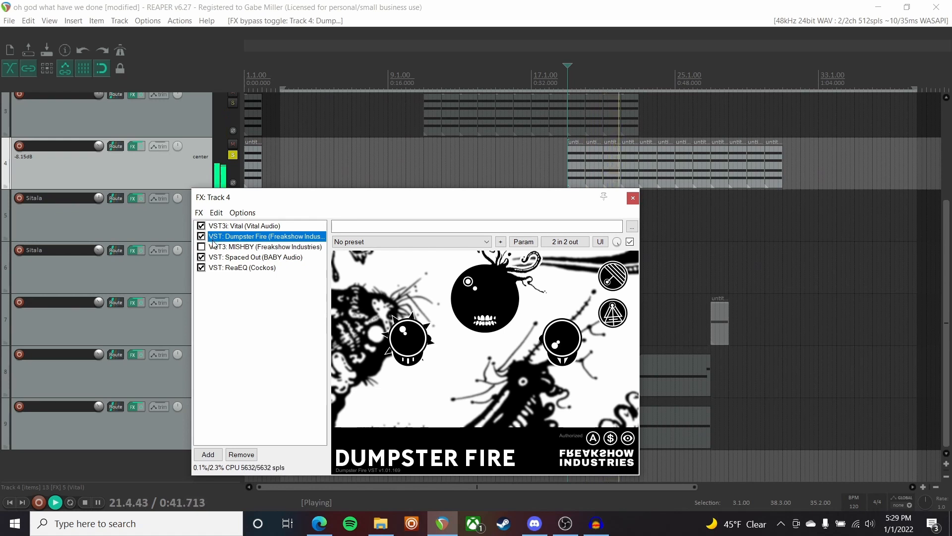
{"action": "left_click", "coordinate": [633, 199]}
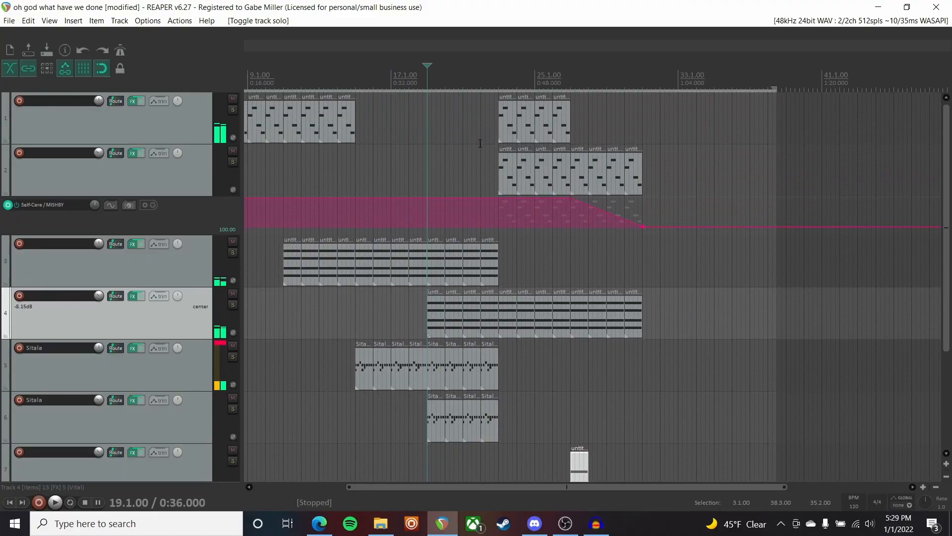
Place the edit cursor at 23.1.00, solo track 2, and bypass every effect after IL Autogun in its chain.
{"action": "left_click", "coordinate": [499, 80]}
{"action": "left_click", "coordinate": [233, 162]}
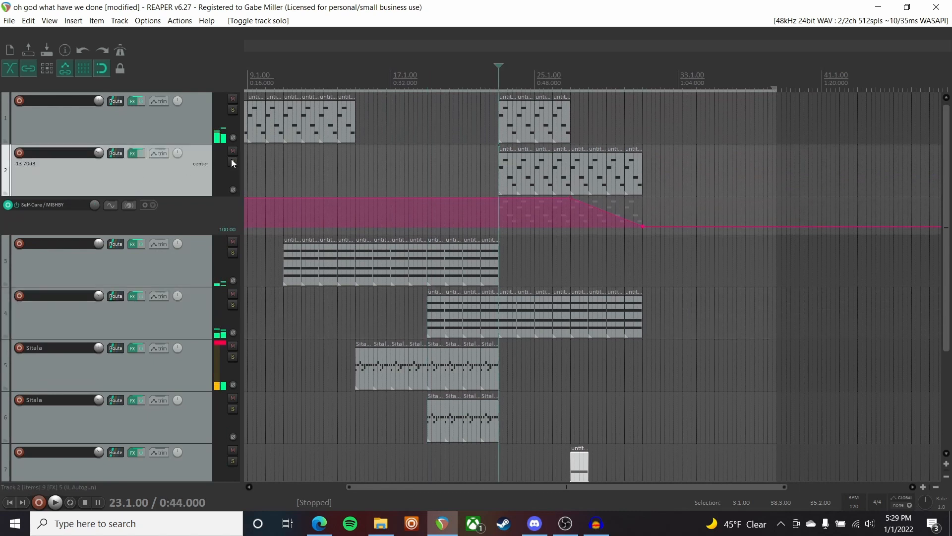
{"action": "left_click", "coordinate": [142, 154]}
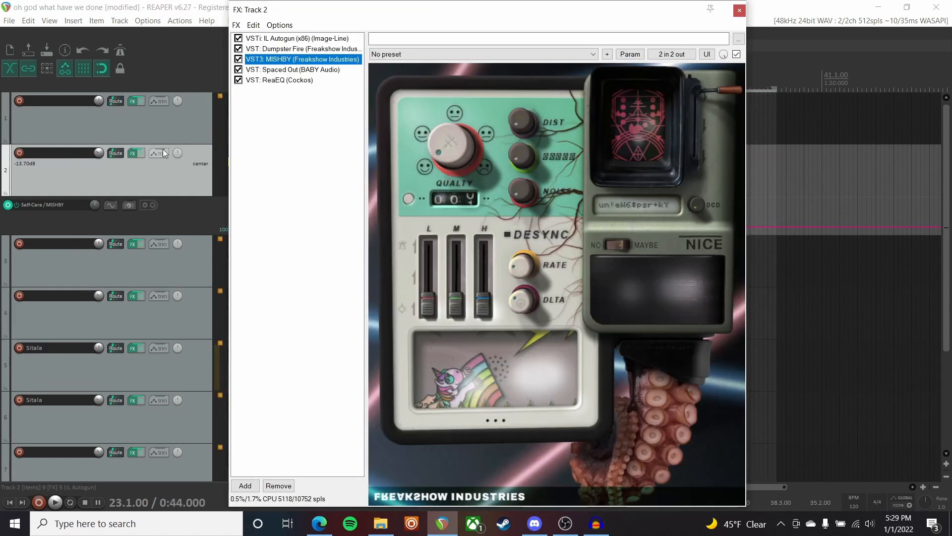
{"action": "left_click", "coordinate": [239, 49]}
{"action": "left_click", "coordinate": [288, 38]}
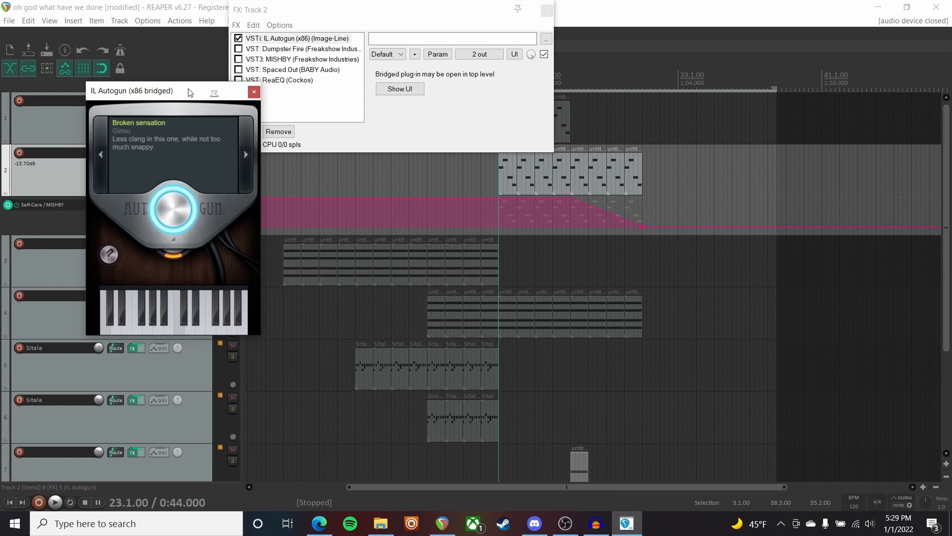
Show IL Autogun's interface, close its plug-in window, and audition track 2 with only the synth active.
{"action": "left_click_drag", "start_coordinate": [170, 92], "coordinate": [415, 92]}
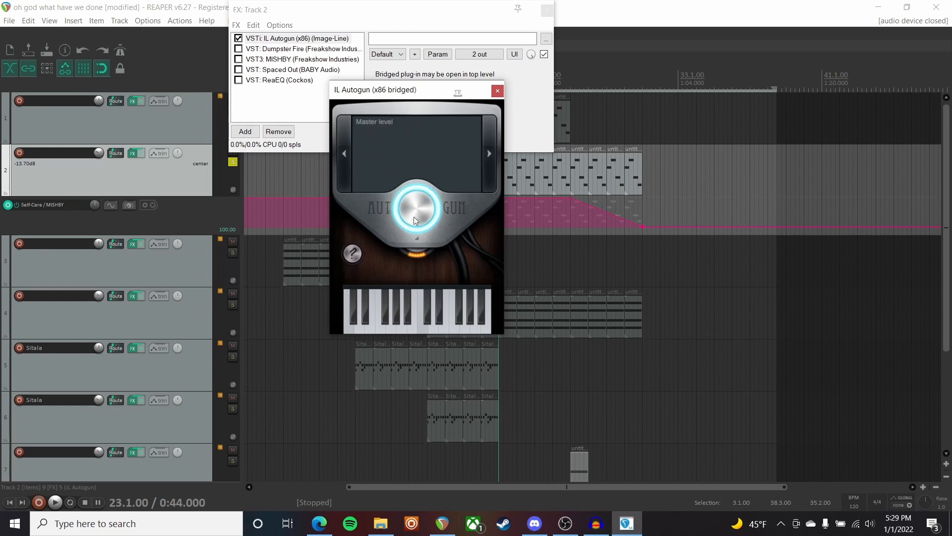
{"action": "left_click_drag", "start_coordinate": [389, 94], "coordinate": [341, 109]}
{"action": "left_click", "coordinate": [446, 106]}
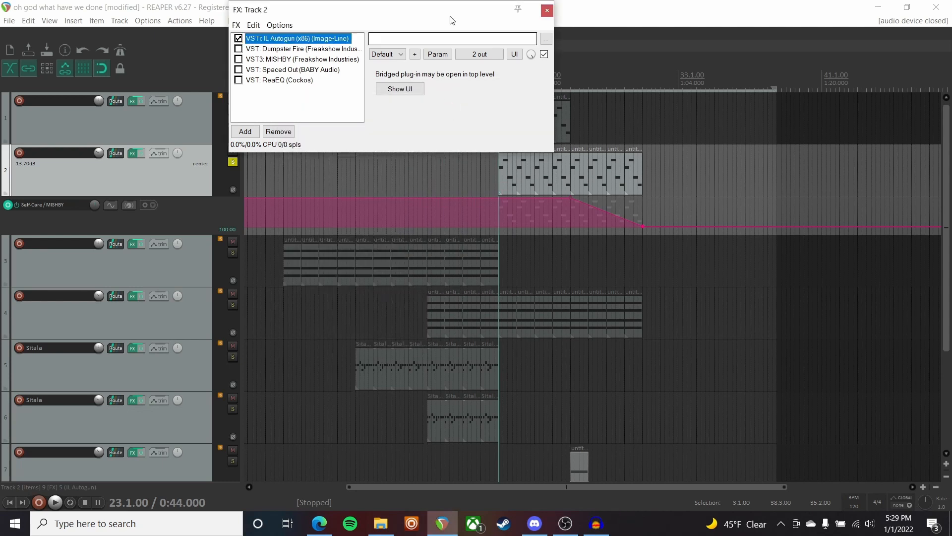
{"action": "left_click_drag", "start_coordinate": [452, 16], "coordinate": [484, 235]}
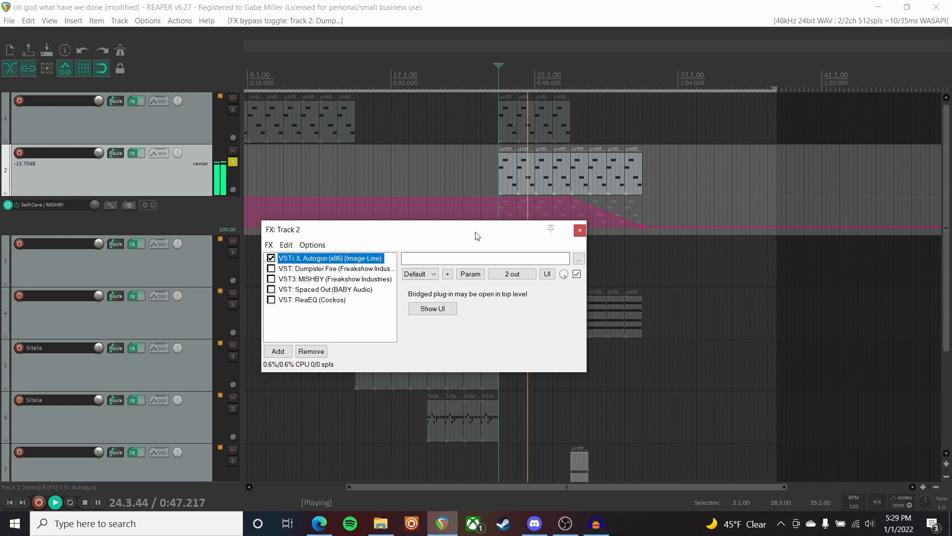
Re-enable Dumpster Fire, MISHBY, Spaced Out and ReaEQ one by one while auditioning track 2, close its effect chain, and unsolo the track.
{"action": "left_click", "coordinate": [315, 269]}
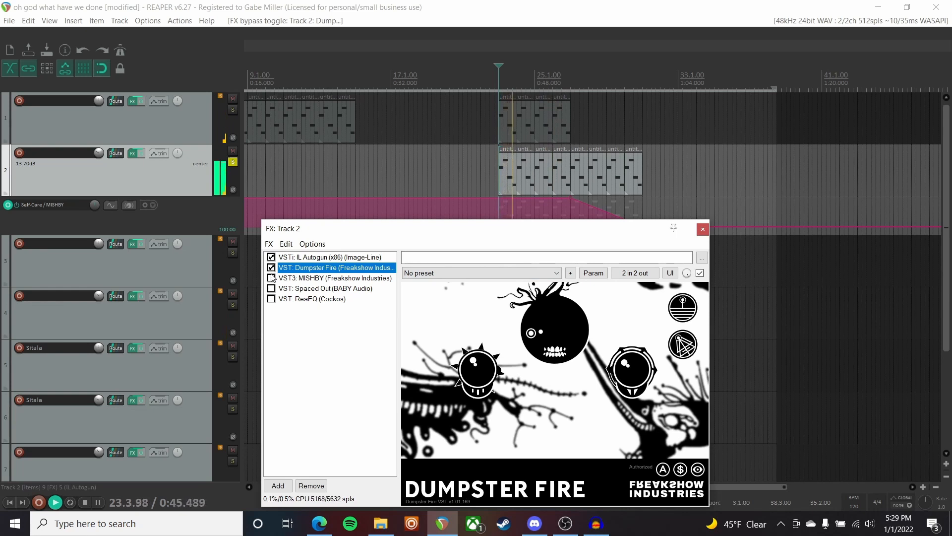
{"action": "left_click", "coordinate": [326, 278]}
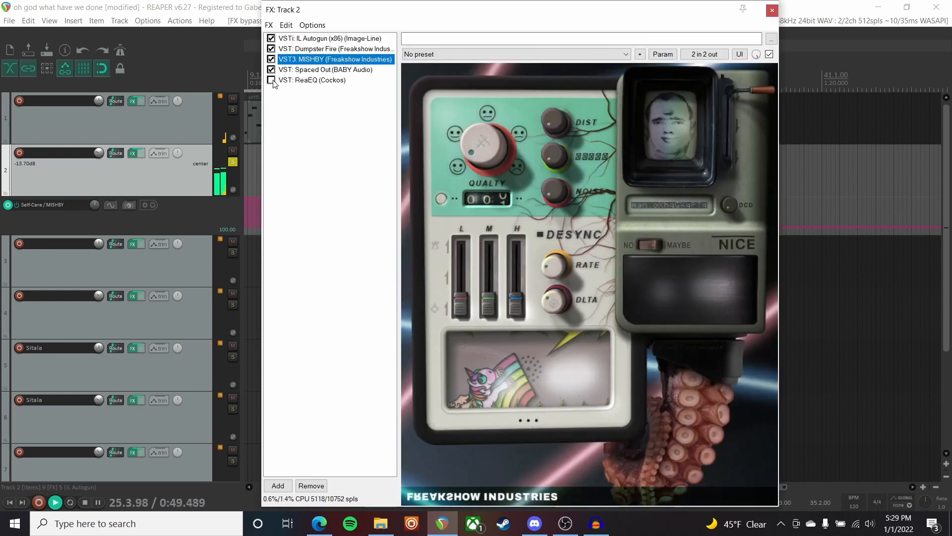
{"action": "left_click", "coordinate": [281, 71]}
{"action": "left_click", "coordinate": [265, 80]}
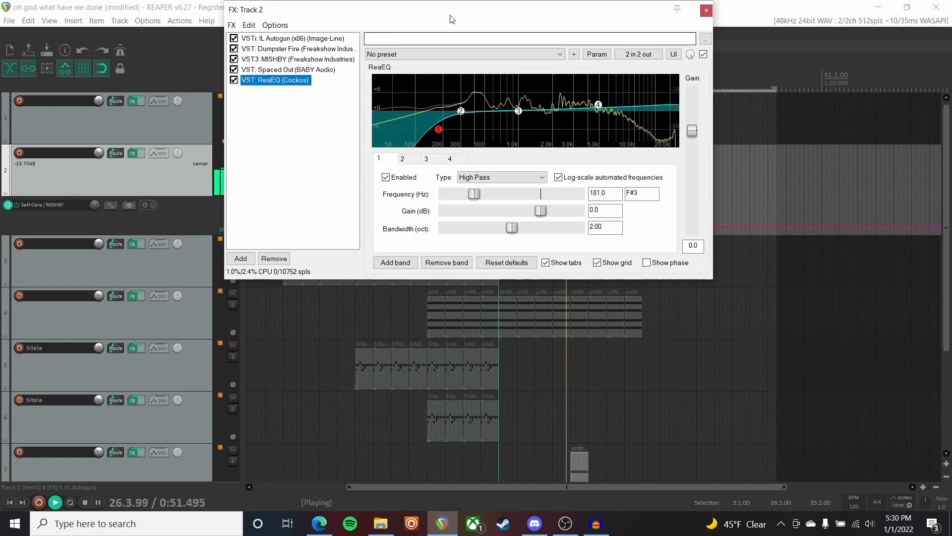
{"action": "left_click_drag", "start_coordinate": [447, 62], "coordinate": [427, 271]}
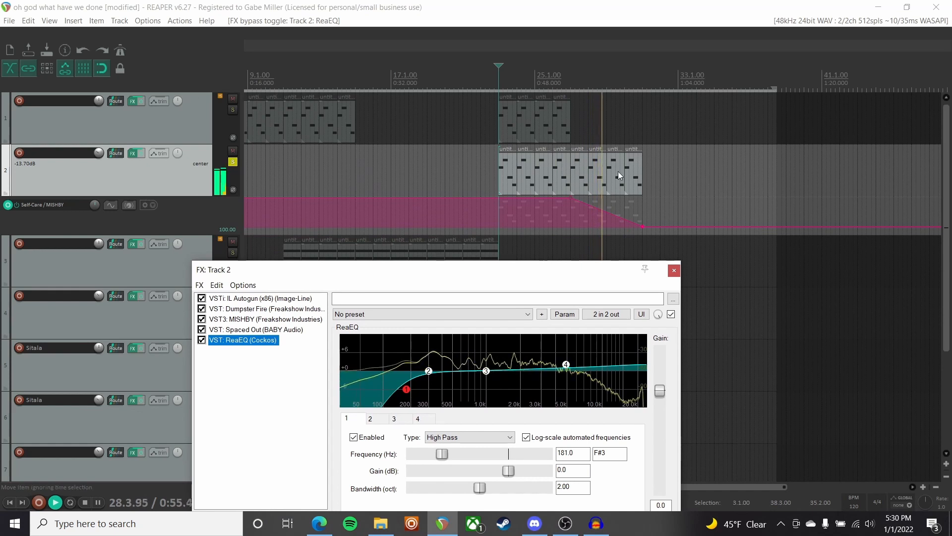
{"action": "left_click", "coordinate": [674, 271]}
{"action": "left_click", "coordinate": [232, 162]}
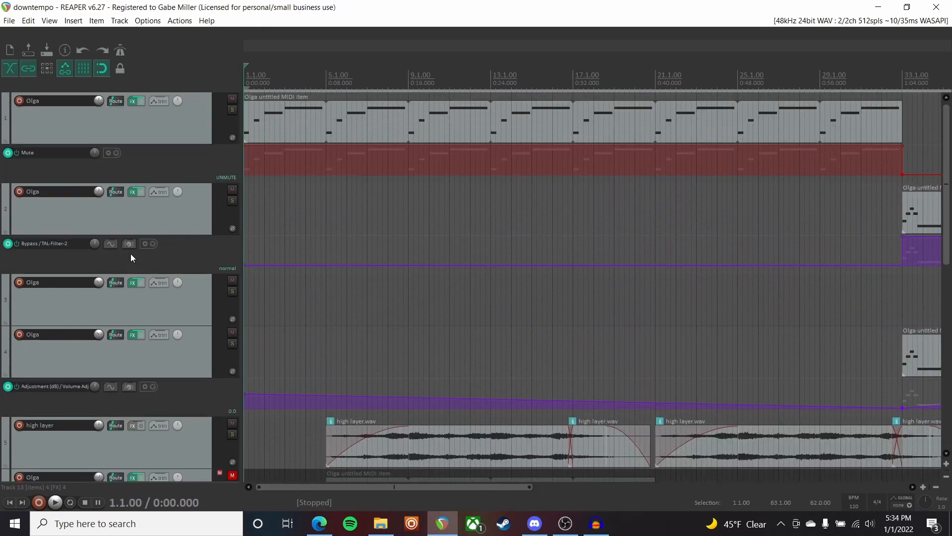
Audition the downtempo project while viewing its lower tracks, and stop playback.
{"action": "scroll", "coordinate": [129, 253], "scroll_direction": "down", "scroll_amount": 6}
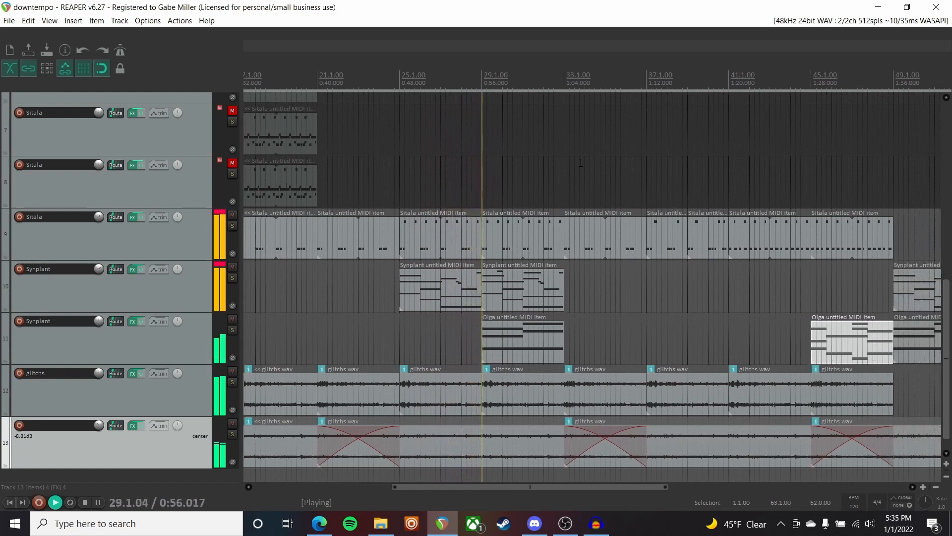
{"action": "key", "text": "space"}
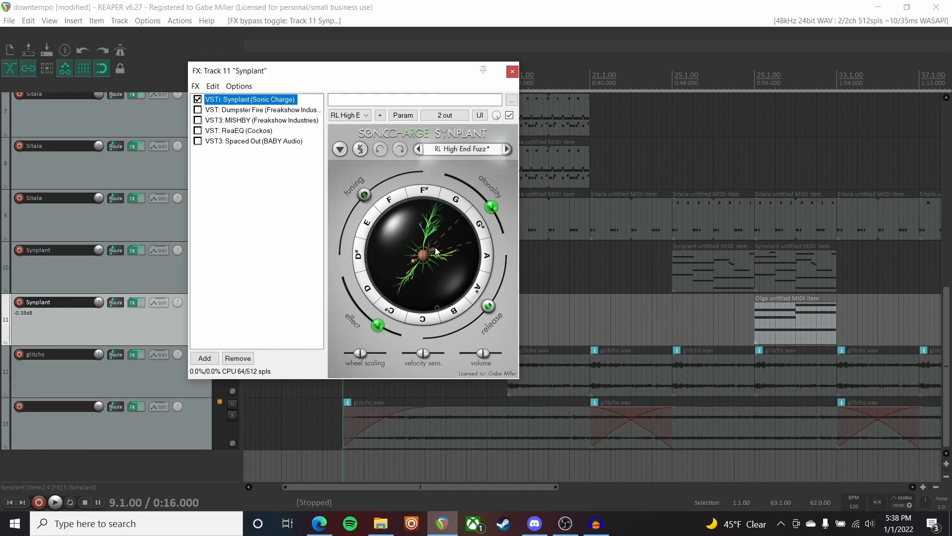
Audition track 11 with only Synplant active, and again while enabling Dumpster Fire, MISHBY, ReaEQ and Spaced Out one by one.
{"action": "key", "text": "space"}
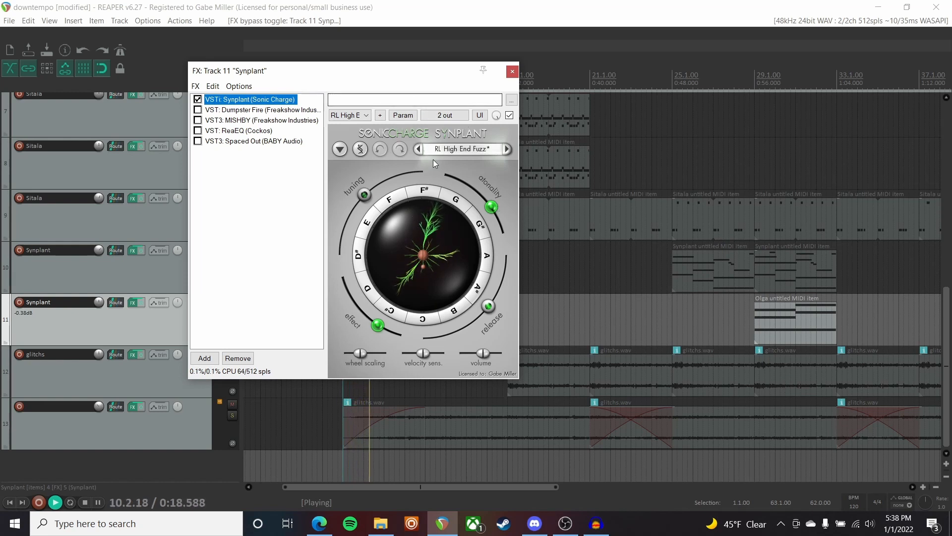
{"action": "key", "text": "space"}
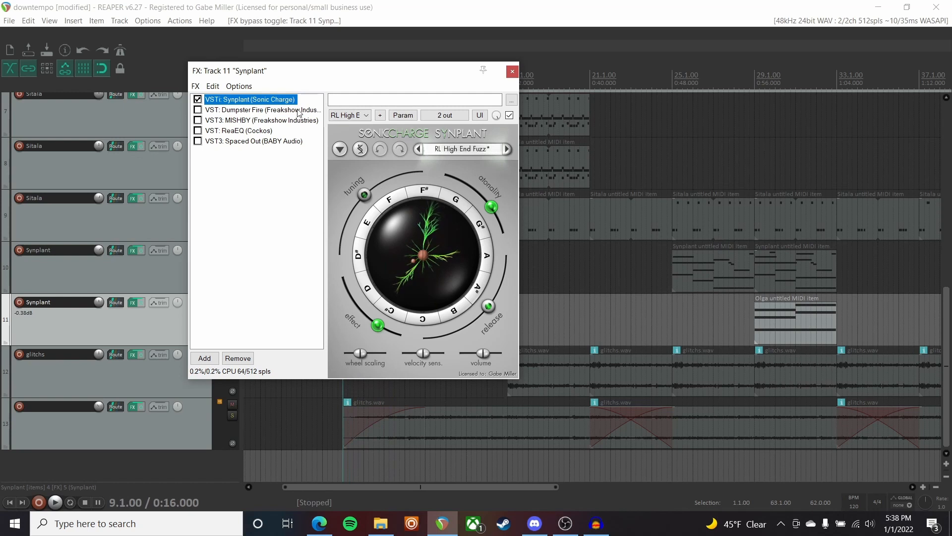
{"action": "left_click", "coordinate": [204, 110]}
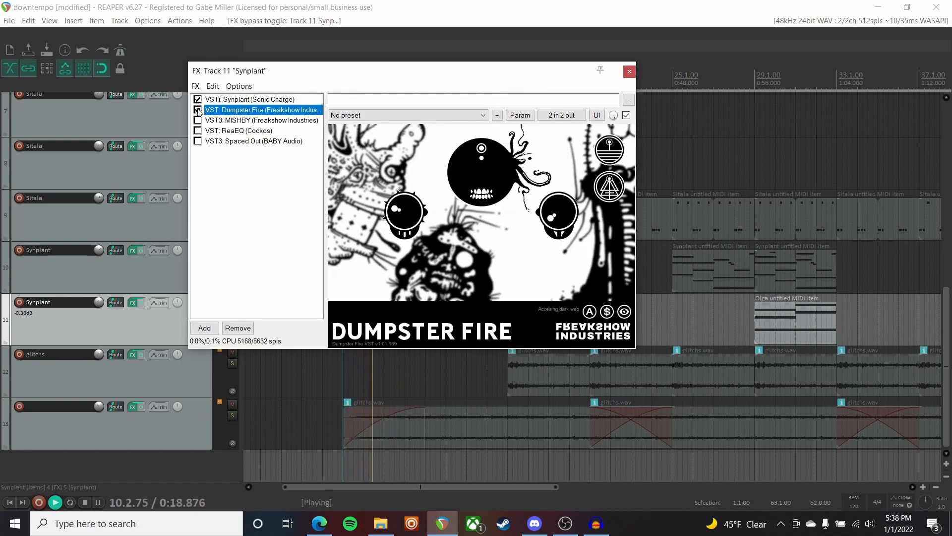
{"action": "left_click", "coordinate": [208, 121]}
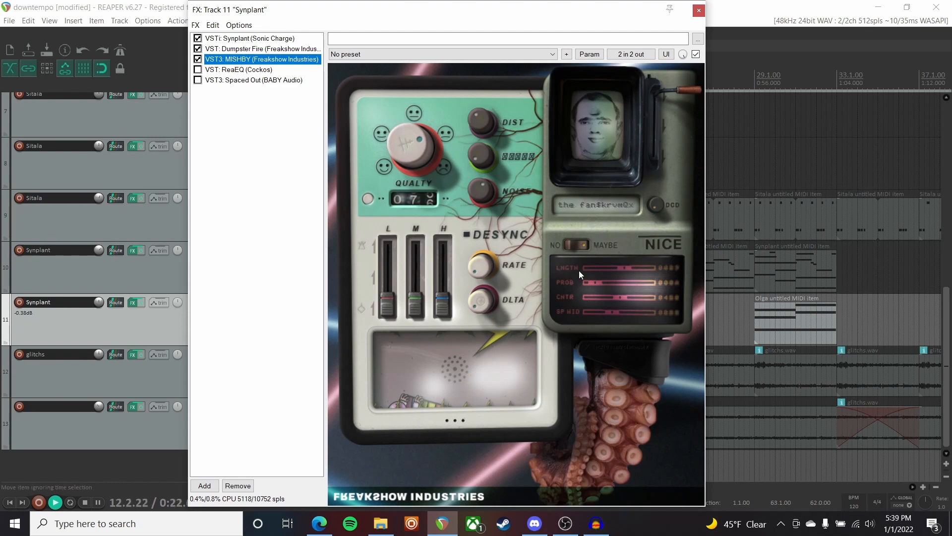
{"action": "left_click", "coordinate": [229, 70]}
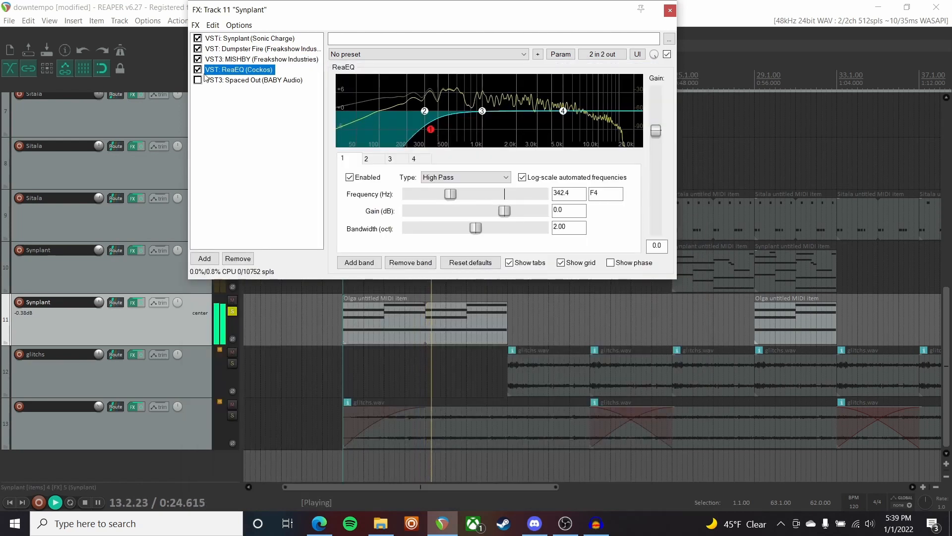
{"action": "left_click", "coordinate": [237, 80]}
{"action": "left_click", "coordinate": [199, 81]}
{"action": "left_click_drag", "start_coordinate": [371, 18], "coordinate": [280, 51]}
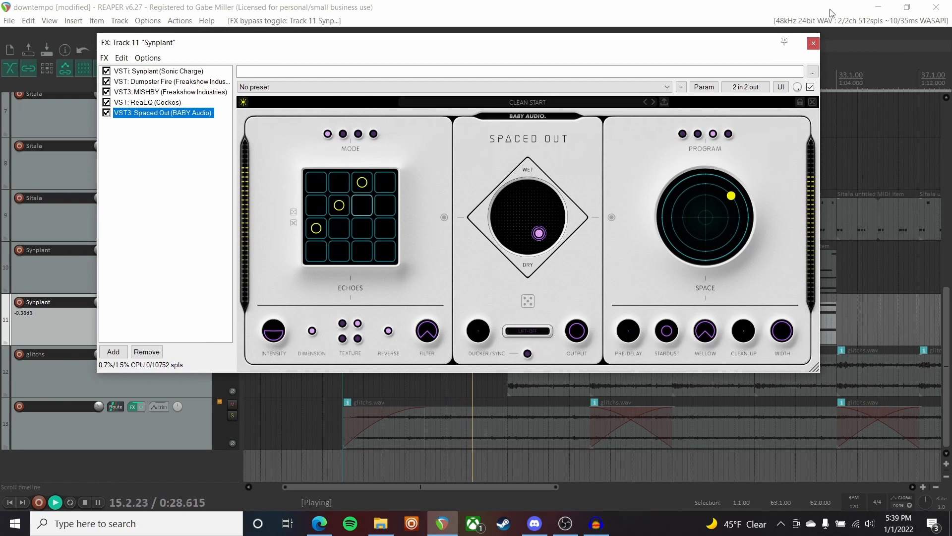
{"action": "key", "text": "space"}
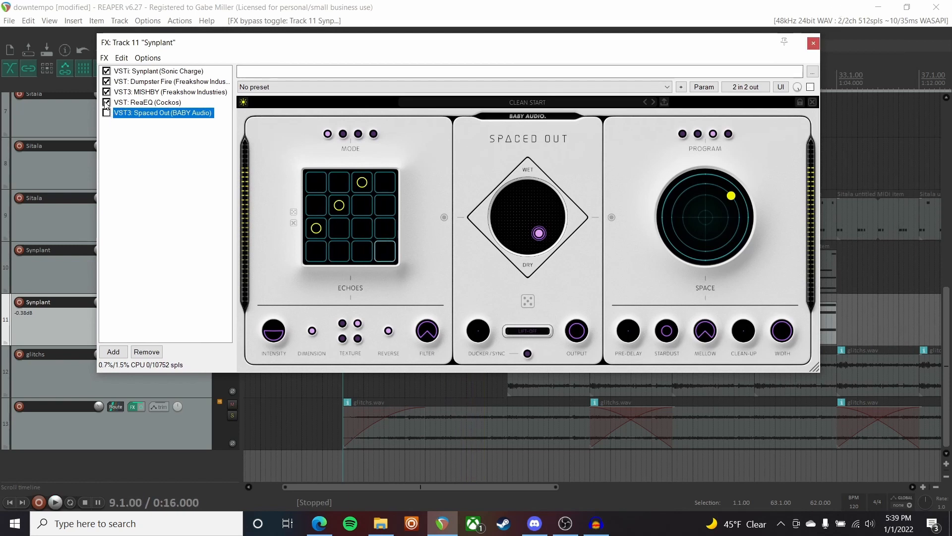
Bypass every effect after Synplant on track 11, and regrow the synth's branches from its seed while auditioning the sound.
{"action": "left_click", "coordinate": [151, 73]}
{"action": "left_click_drag", "start_coordinate": [273, 43], "coordinate": [299, 52]}
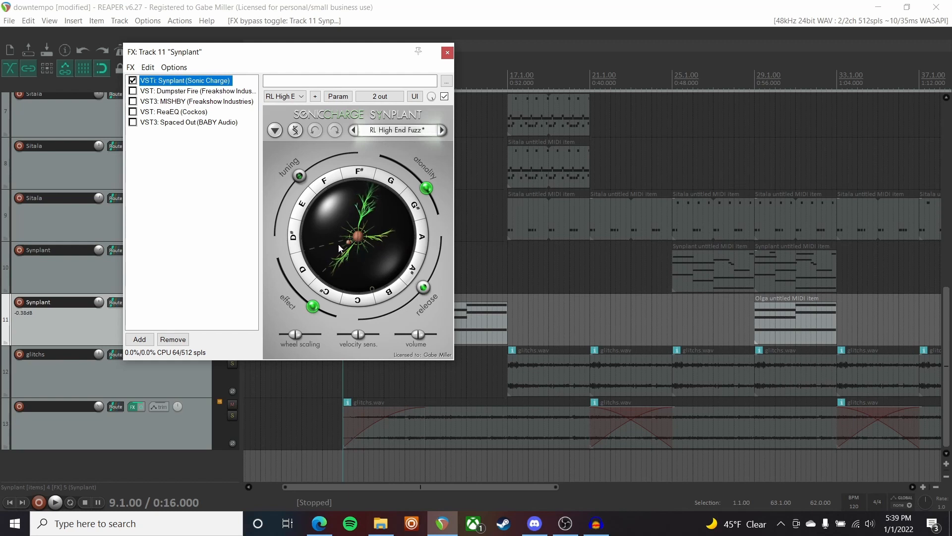
{"action": "left_click", "coordinate": [334, 267]}
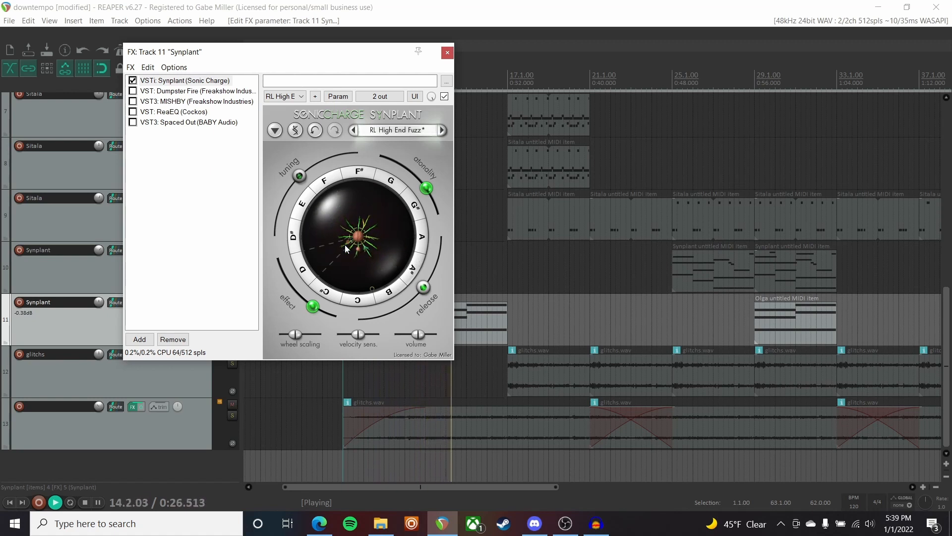
{"action": "mouse_move", "coordinate": [335, 231]}
{"action": "left_mouse_down"}
{"action": "mouse_move", "coordinate": [378, 216]}
{"action": "mouse_move", "coordinate": [349, 213]}
{"action": "left_mouse_up"}
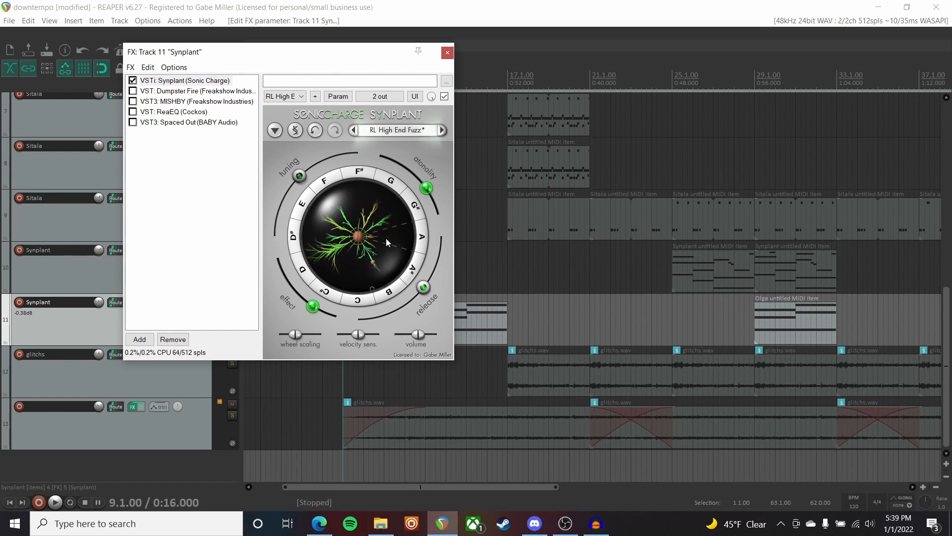
{"action": "key", "text": "space"}
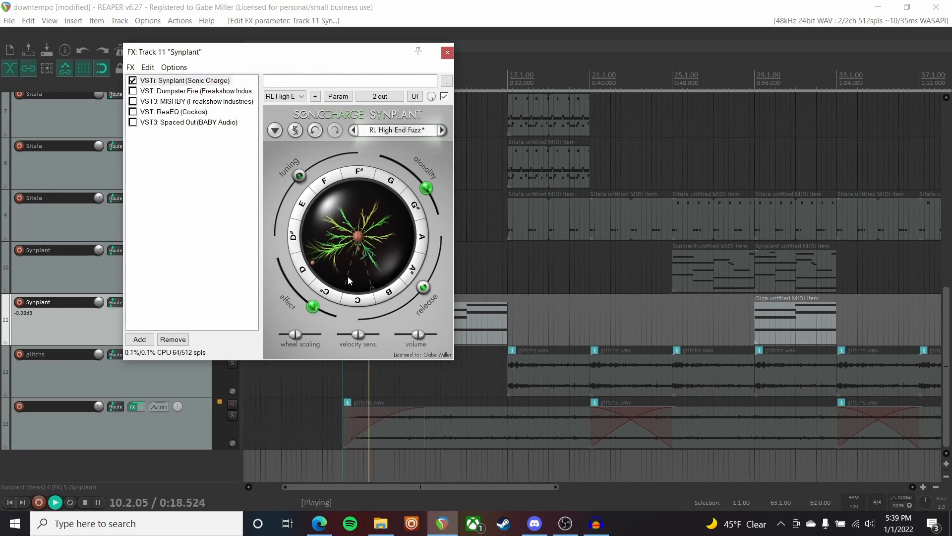
{"action": "key", "text": "space"}
Grow a different set of Synplant branches on track 11 and audition the altered sound.
{"action": "mouse_move", "coordinate": [372, 288]}
{"action": "left_mouse_down"}
{"action": "mouse_move", "coordinate": [404, 261]}
{"action": "mouse_move", "coordinate": [368, 198]}
{"action": "mouse_move", "coordinate": [330, 209]}
{"action": "mouse_move", "coordinate": [333, 245]}
{"action": "mouse_move", "coordinate": [389, 263]}
{"action": "mouse_move", "coordinate": [320, 231]}
{"action": "mouse_move", "coordinate": [347, 251]}
{"action": "mouse_move", "coordinate": [365, 246]}
{"action": "mouse_move", "coordinate": [360, 233]}
{"action": "mouse_move", "coordinate": [348, 255]}
{"action": "left_mouse_up"}
{"action": "key", "text": "space"}
{"action": "key", "text": "space"}
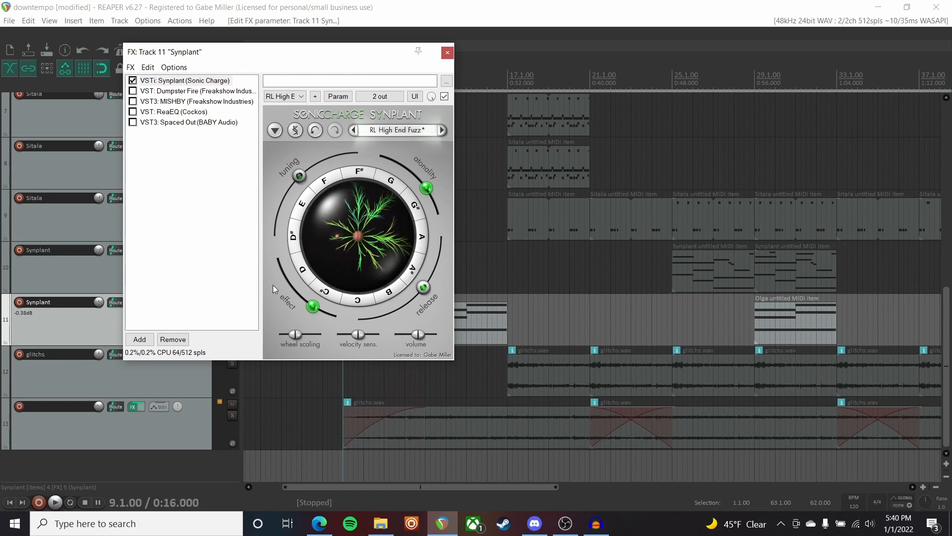
Replant Synplant's seed during playback, grow short branches around it, and lower the Atonality.
{"action": "key", "text": "space"}
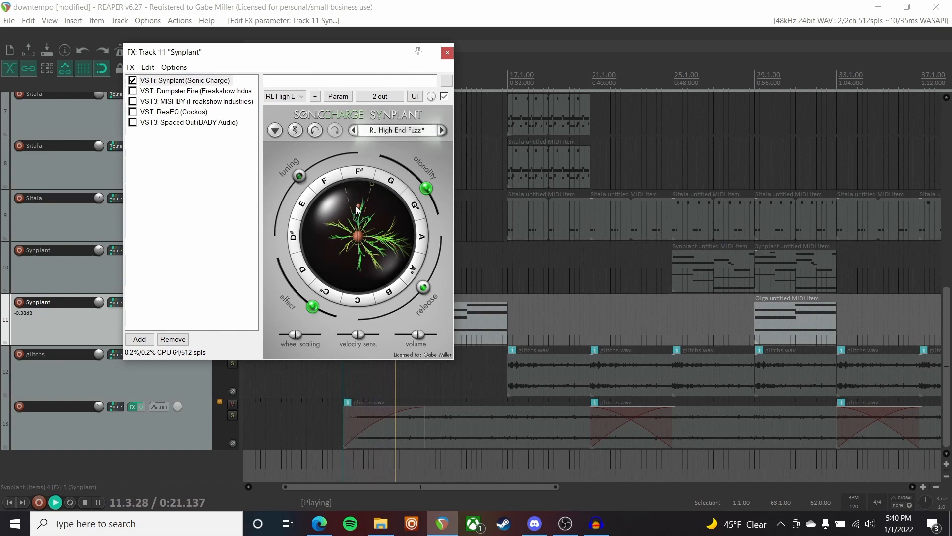
{"action": "left_click", "coordinate": [356, 237]}
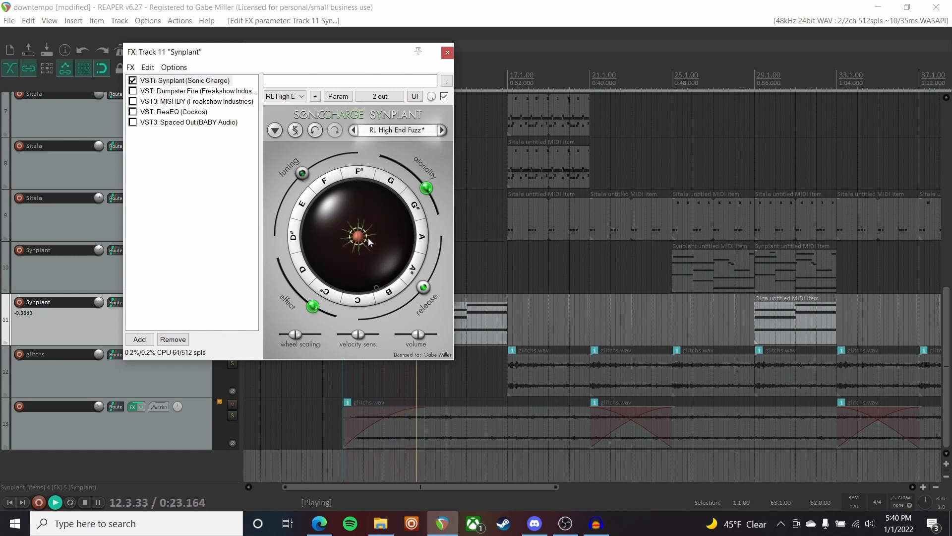
{"action": "mouse_move", "coordinate": [363, 240]}
{"action": "left_mouse_down"}
{"action": "mouse_move", "coordinate": [386, 252]}
{"action": "mouse_move", "coordinate": [362, 291]}
{"action": "mouse_move", "coordinate": [364, 284]}
{"action": "left_mouse_up"}
{"action": "left_click_drag", "start_coordinate": [427, 187], "coordinate": [373, 156]}
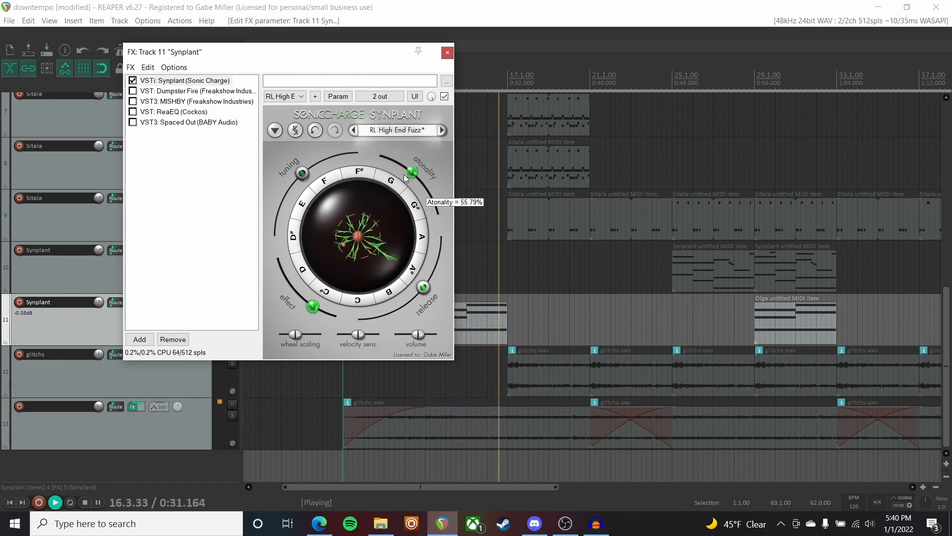
Generate a new random seed in Synplant, grow a long branch toward G, and stop playback.
{"action": "right_click", "coordinate": [359, 236]}
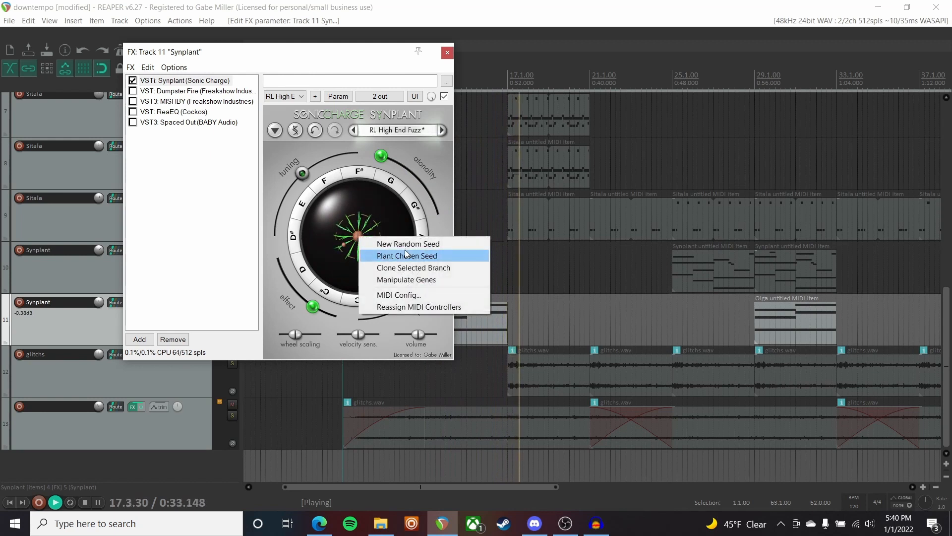
{"action": "left_click", "coordinate": [366, 246]}
{"action": "mouse_move", "coordinate": [368, 242]}
{"action": "left_mouse_down"}
{"action": "mouse_move", "coordinate": [390, 254]}
{"action": "mouse_move", "coordinate": [357, 262]}
{"action": "mouse_move", "coordinate": [379, 266]}
{"action": "mouse_move", "coordinate": [397, 224]}
{"action": "left_mouse_up"}
{"action": "left_click", "coordinate": [311, 128]}
{"action": "key", "text": "space"}
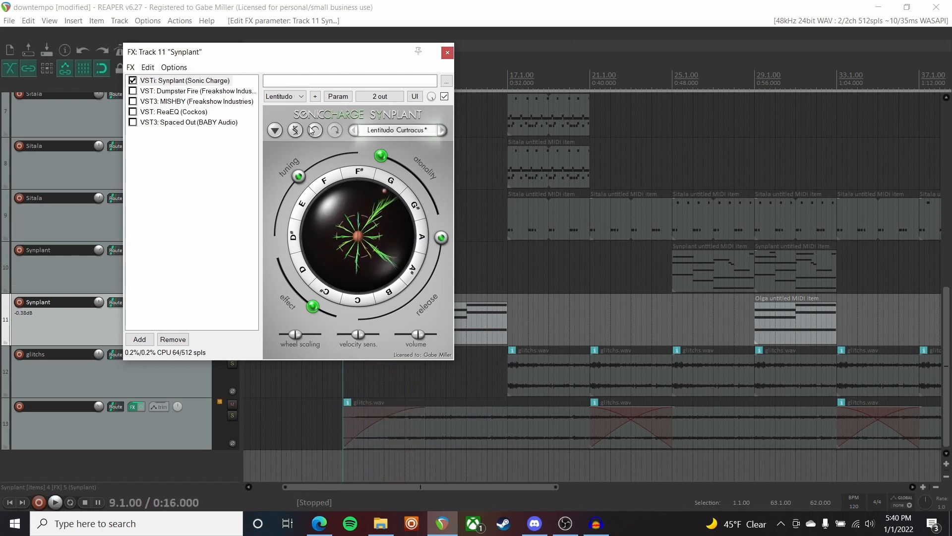
Set env_time to 0.332 in Synplant's gene editor and close the editor.
{"action": "left_click", "coordinate": [295, 130]}
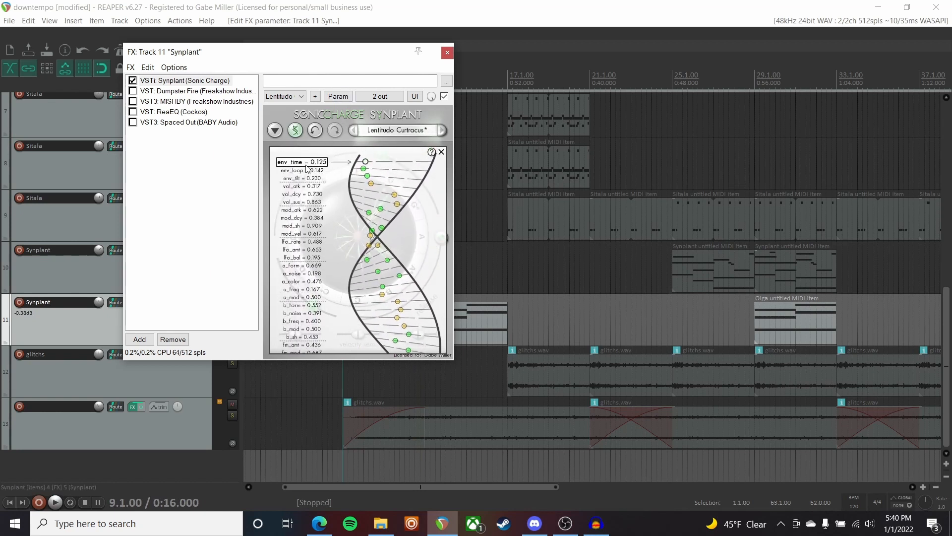
{"action": "left_click_drag", "start_coordinate": [371, 166], "coordinate": [415, 165]}
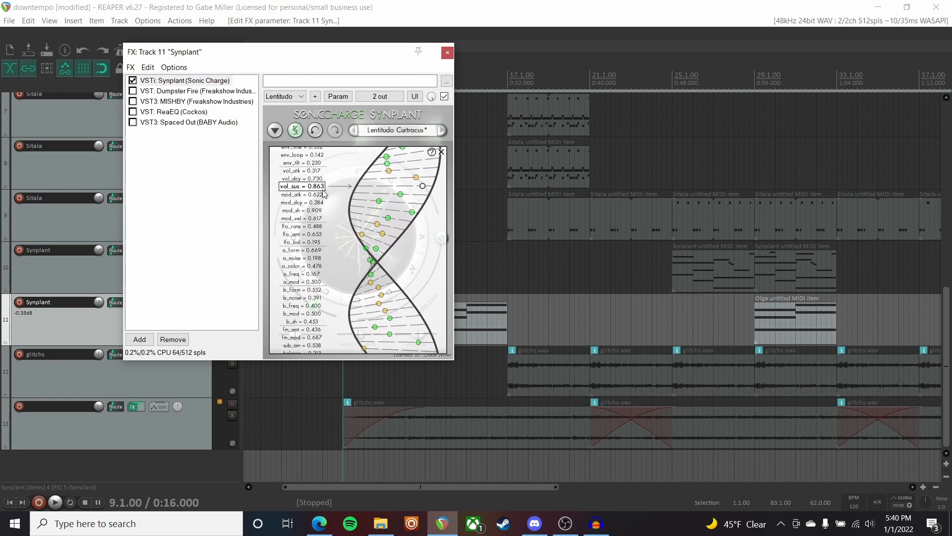
{"action": "left_click", "coordinate": [133, 80]}
{"action": "left_click", "coordinate": [133, 81]}
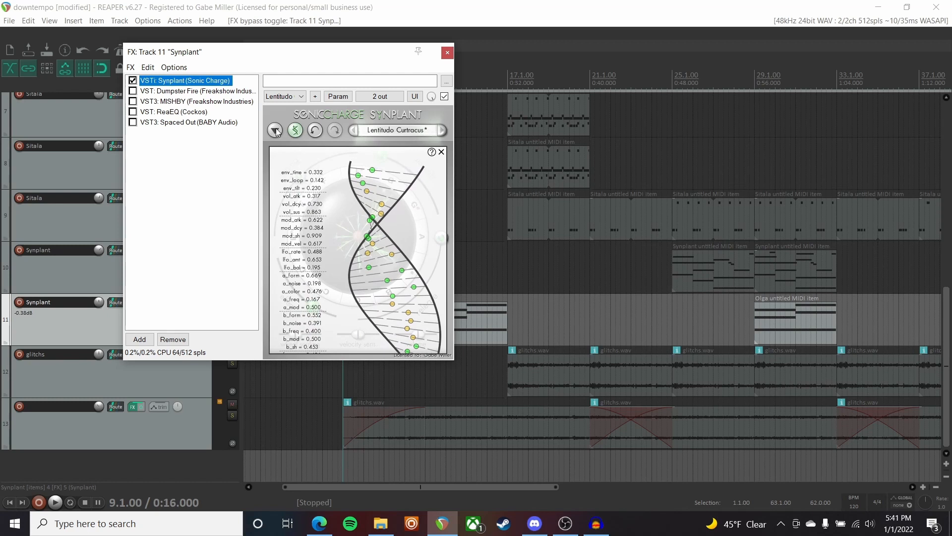
{"action": "left_click", "coordinate": [277, 132]}
{"action": "left_click", "coordinate": [283, 107]}
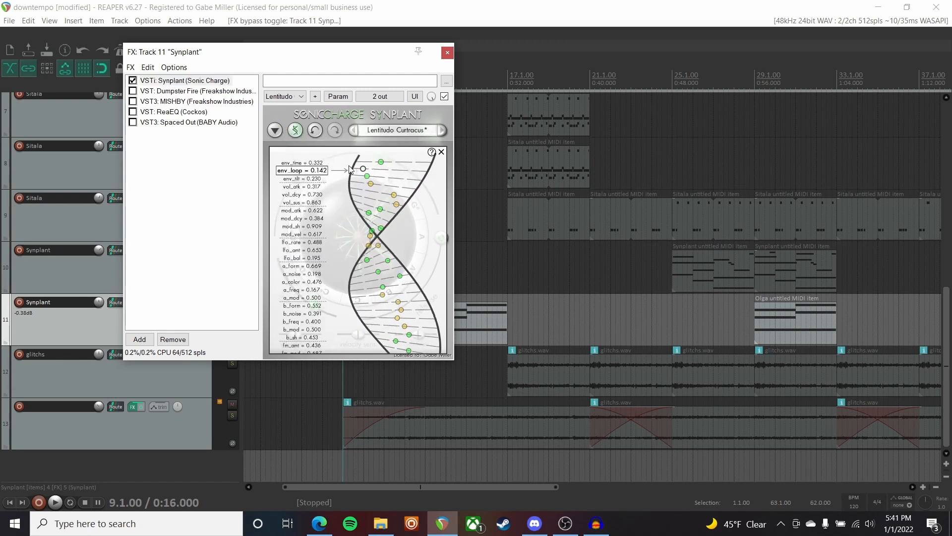
{"action": "left_click", "coordinate": [441, 152]}
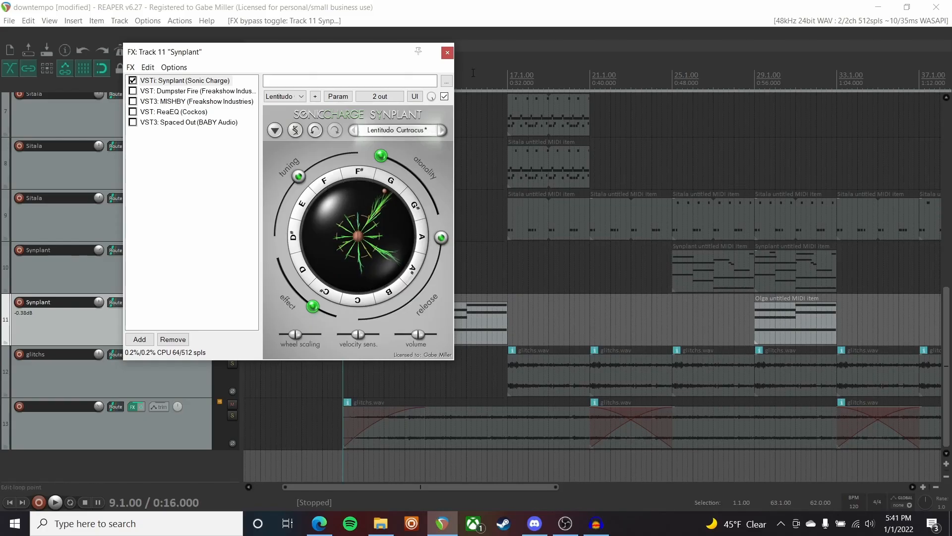
Close track 11's effect chain, unsolo the track and mute it.
{"action": "left_click", "coordinate": [445, 54]}
{"action": "left_click", "coordinate": [232, 310]}
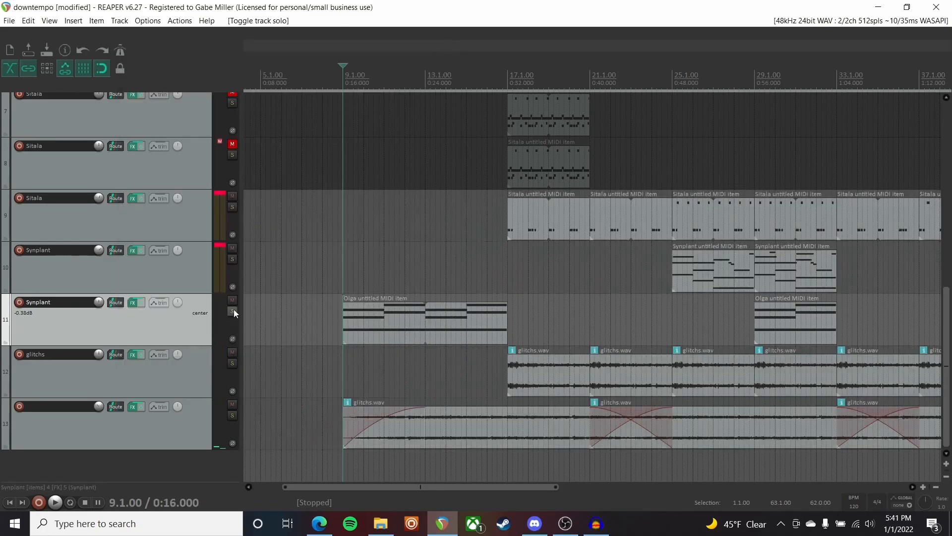
{"action": "left_click", "coordinate": [232, 300]}
Solo the Synplant track 10 and play it from 25.1.00.
{"action": "scroll", "coordinate": [601, 210], "scroll_direction": "right", "scroll_amount": 5}
{"action": "left_click", "coordinate": [528, 77]}
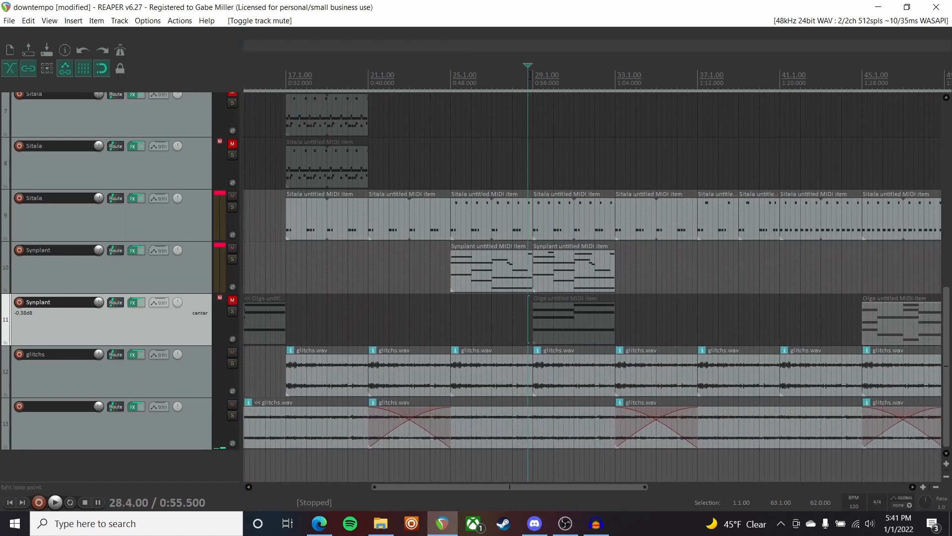
{"action": "left_click", "coordinate": [232, 259]}
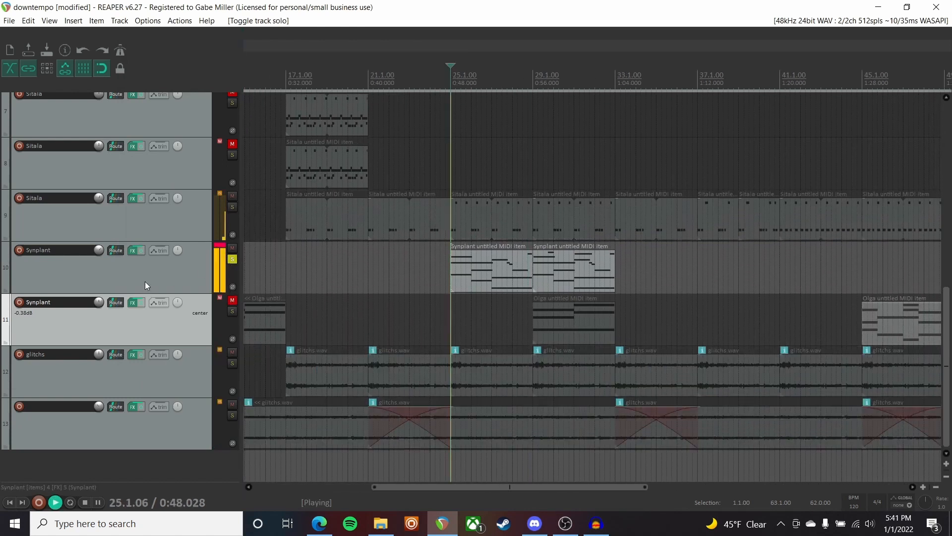
{"action": "left_click", "coordinate": [144, 282]}
View the notes of track 10's first MIDI item in the MIDI editor, stop playback, and close the editor.
{"action": "double_click", "coordinate": [476, 264]}
{"action": "scroll", "coordinate": [320, 253], "scroll_direction": "left", "scroll_amount": 3}
{"action": "key", "text": "space"}
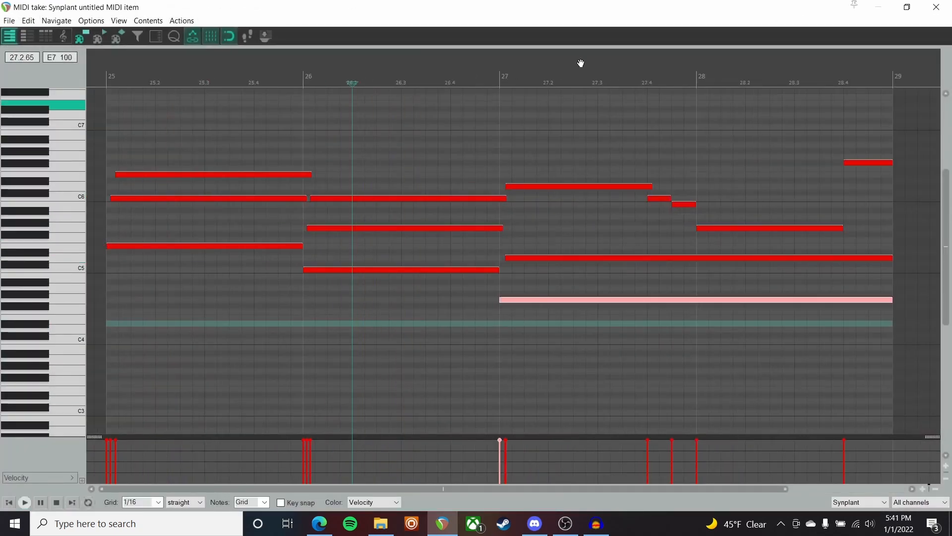
{"action": "left_click", "coordinate": [936, 7]}
Bypass ReaEQ and Spaced Out in track 10's effect chain and show Synplant's interface.
{"action": "left_click", "coordinate": [135, 252]}
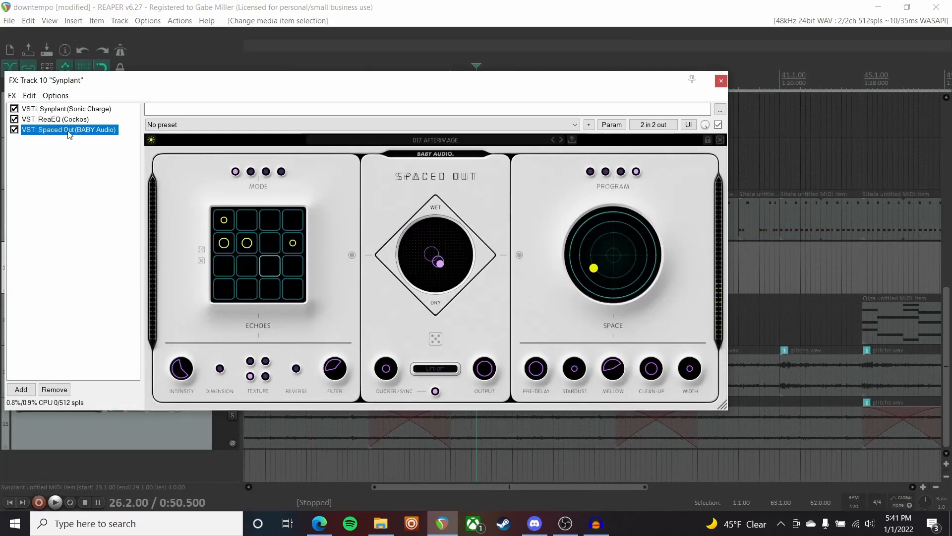
{"action": "left_click_drag", "start_coordinate": [95, 81], "coordinate": [409, 155]}
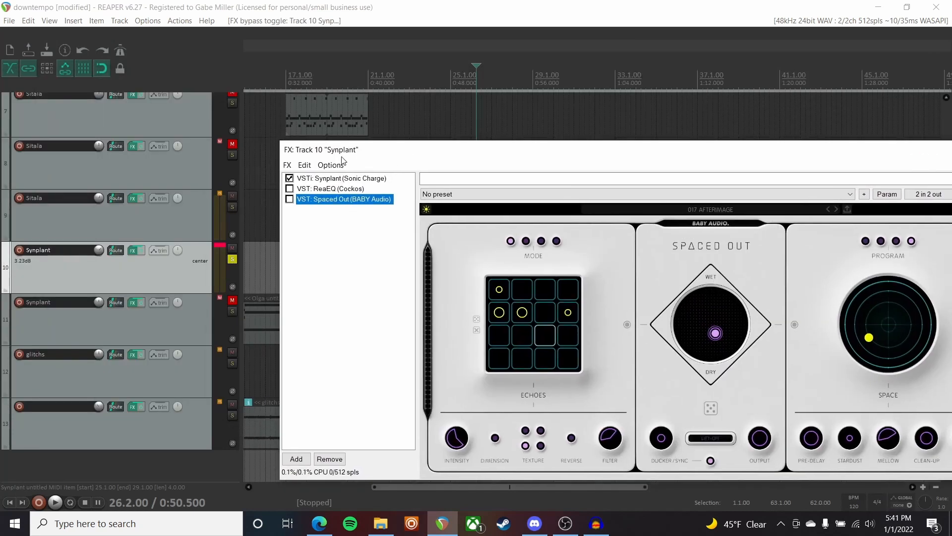
{"action": "left_click", "coordinate": [332, 180]}
Play track 10 with only the synth active and grow Synplant's branches outward from the seed.
{"action": "key", "text": "space"}
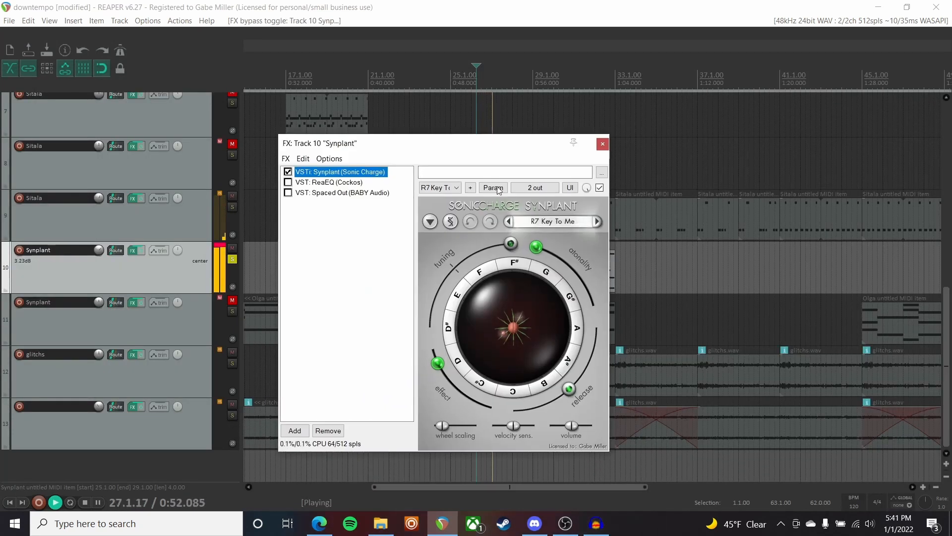
{"action": "left_click", "coordinate": [522, 332]}
{"action": "left_click_drag", "start_coordinate": [551, 329], "coordinate": [563, 326]}
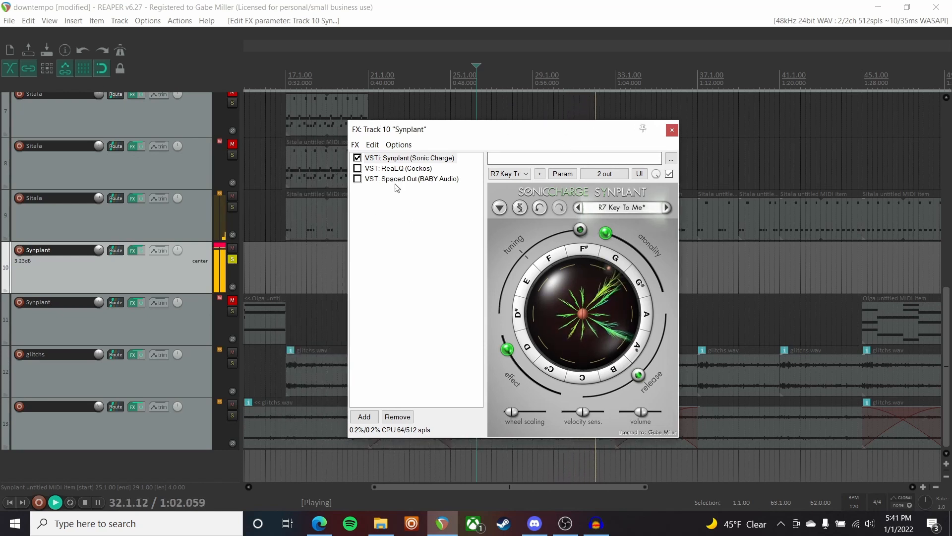
Re-enable ReaEQ and Spaced Out on track 10 and audition the processed synth.
{"action": "left_click", "coordinate": [357, 169]}
{"action": "key", "text": "space"}
{"action": "left_click", "coordinate": [357, 178]}
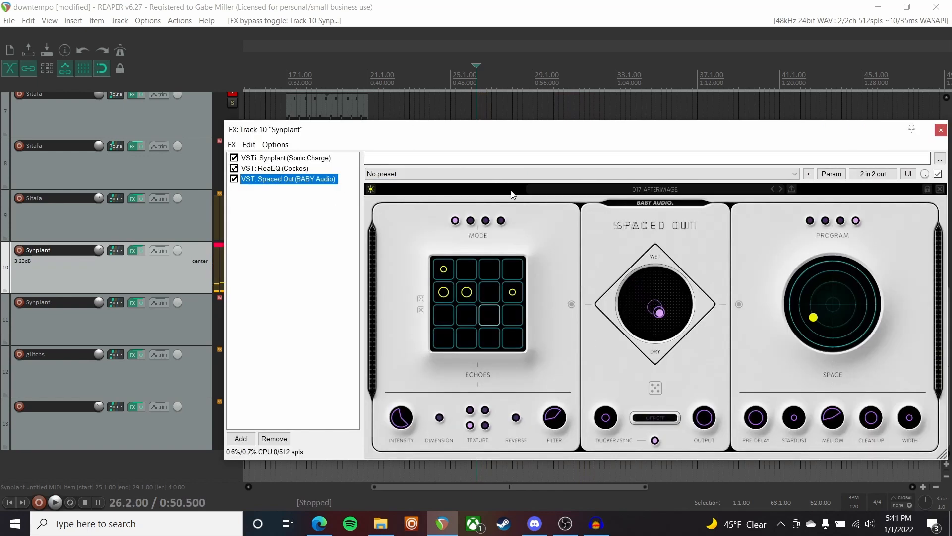
{"action": "left_click_drag", "start_coordinate": [650, 132], "coordinate": [596, 109]}
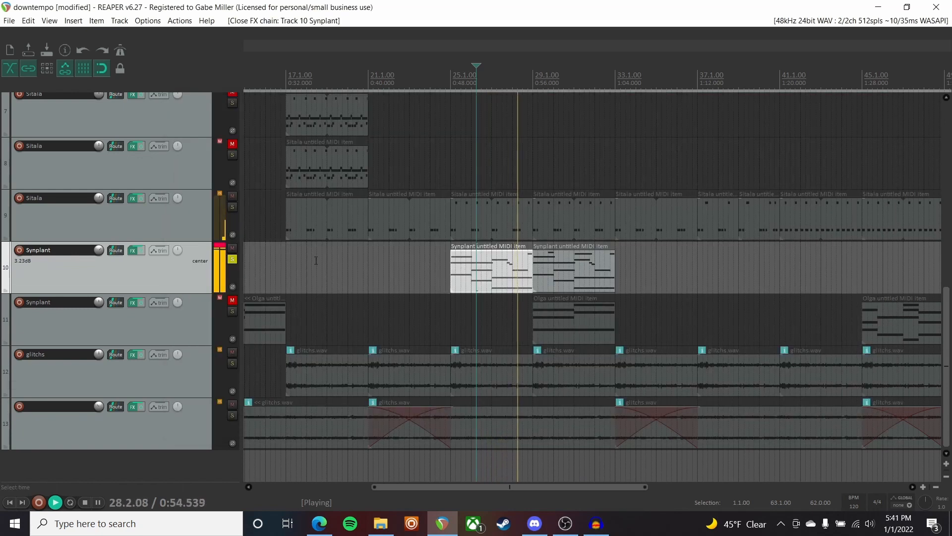
Close track 10's effect chain, stop playback, and unsolo the track.
{"action": "key", "text": "Escape"}
{"action": "key", "text": "space"}
{"action": "left_click", "coordinate": [233, 258]}
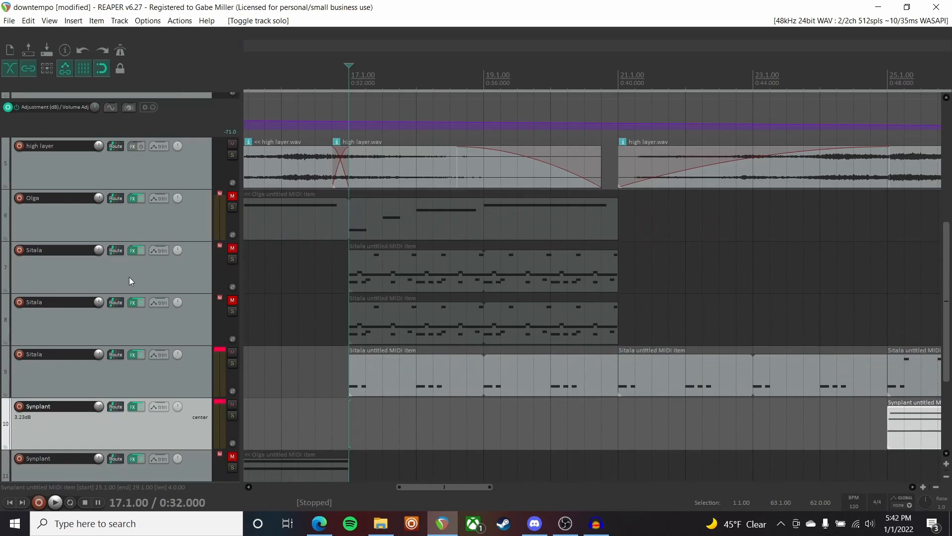
Solo Sitala track 7 and remove Dumpster Fire from its effect chain.
{"action": "left_click", "coordinate": [170, 272]}
{"action": "left_click", "coordinate": [232, 258]}
{"action": "left_click", "coordinate": [135, 251]}
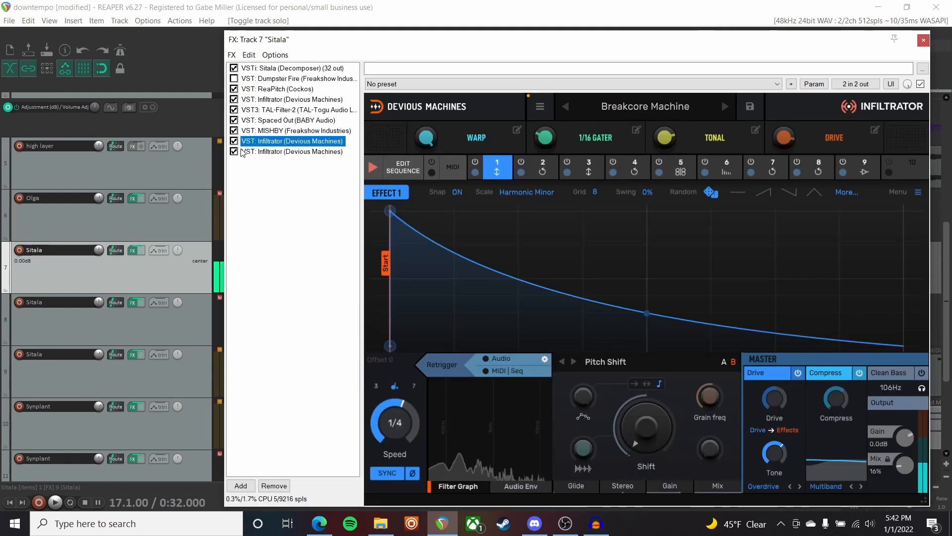
{"action": "left_click", "coordinate": [248, 79]}
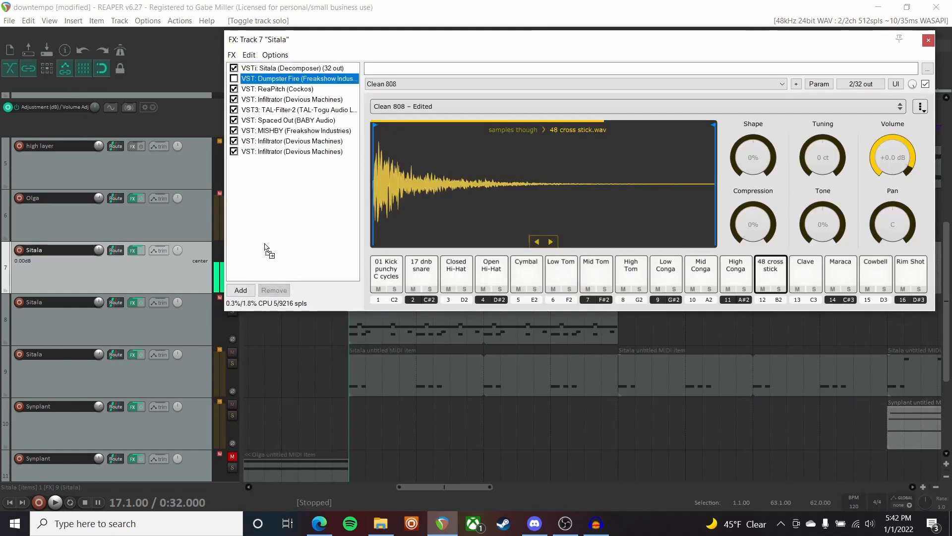
{"action": "left_click", "coordinate": [274, 296]}
Bypass every effect after Sitala in track 7's chain and play the dry drums.
{"action": "left_click", "coordinate": [233, 78]}
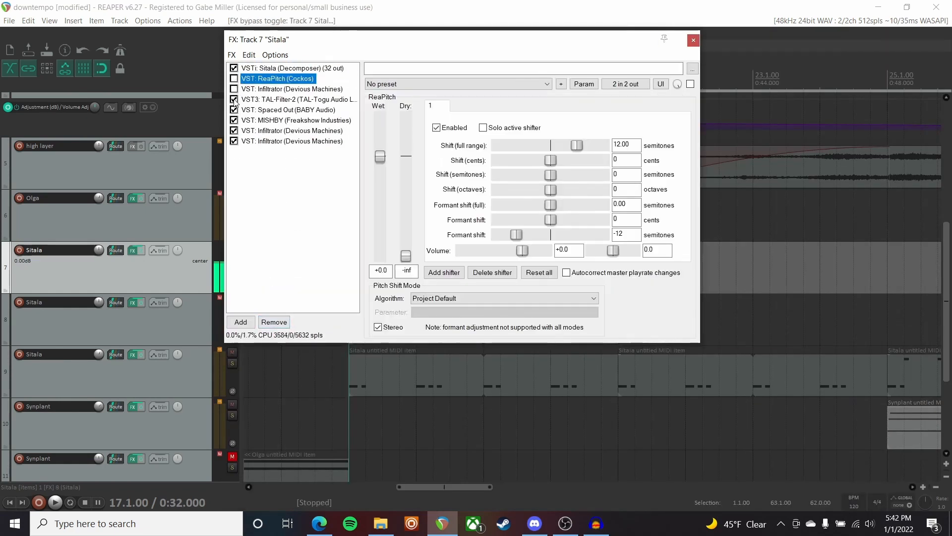
{"action": "left_click", "coordinate": [233, 141]}
{"action": "left_click_drag", "start_coordinate": [368, 47], "coordinate": [366, 122]}
{"action": "left_click", "coordinate": [346, 189]}
{"action": "key", "text": "space"}
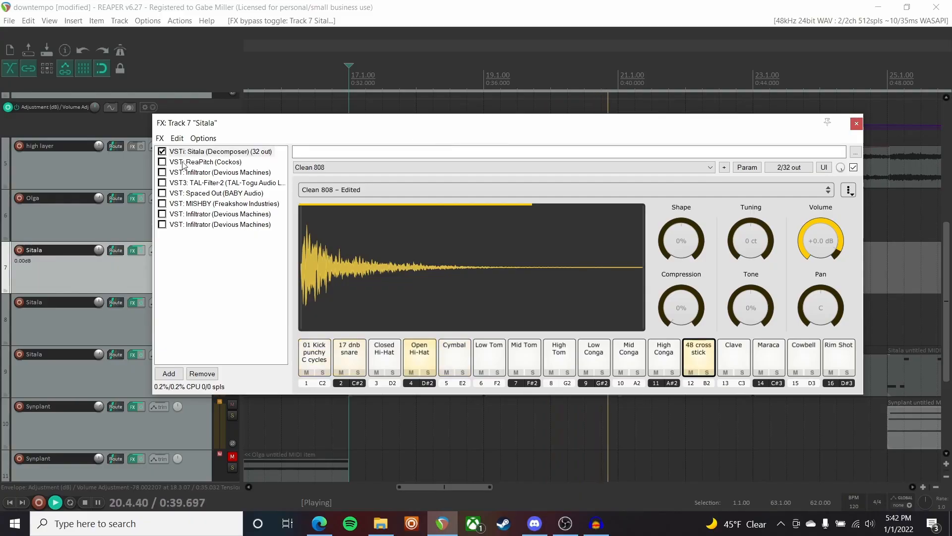
Re-enable ReaPitch and the first Infiltrator on track 7, auditioning the drums with each one added.
{"action": "left_click", "coordinate": [183, 162]}
{"action": "key", "text": "space"}
{"action": "left_click", "coordinate": [163, 162]}
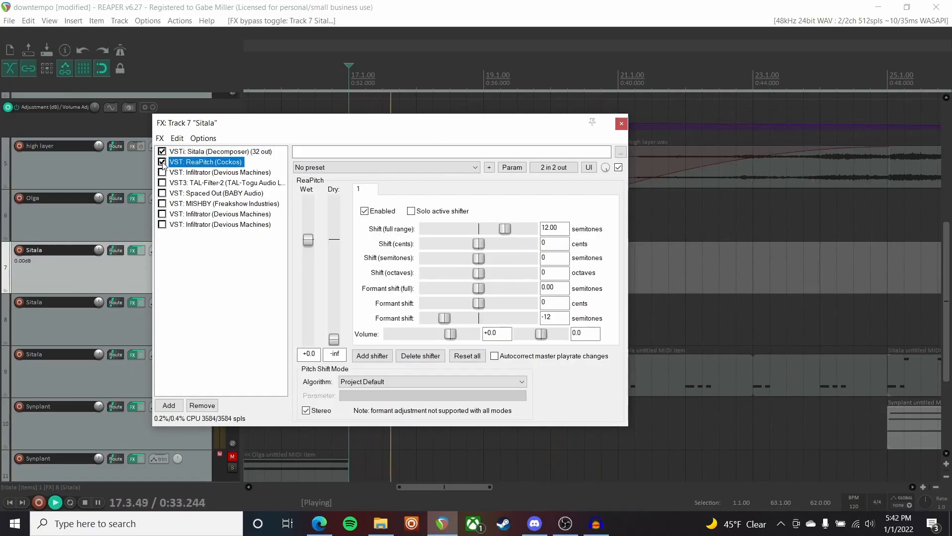
{"action": "left_click", "coordinate": [168, 172]}
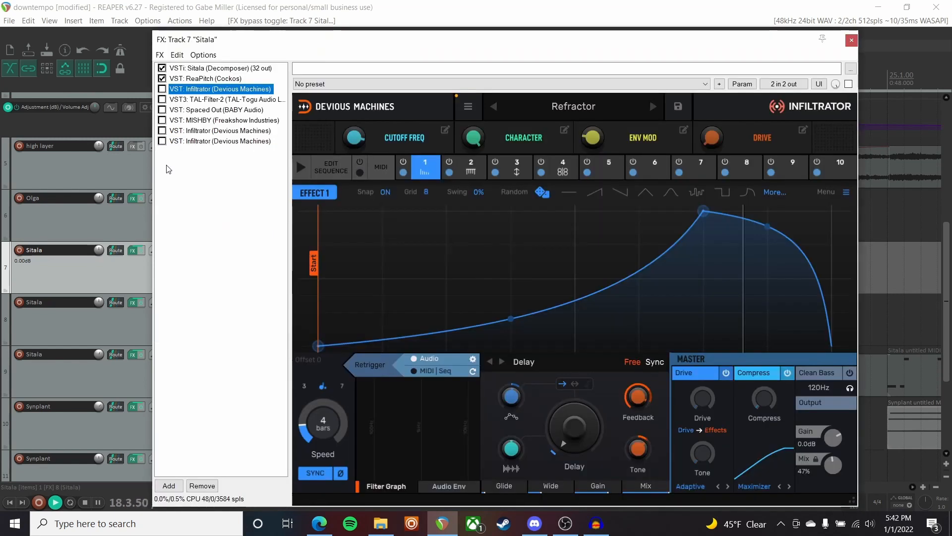
{"action": "left_click", "coordinate": [162, 90]}
{"action": "key", "text": "space"}
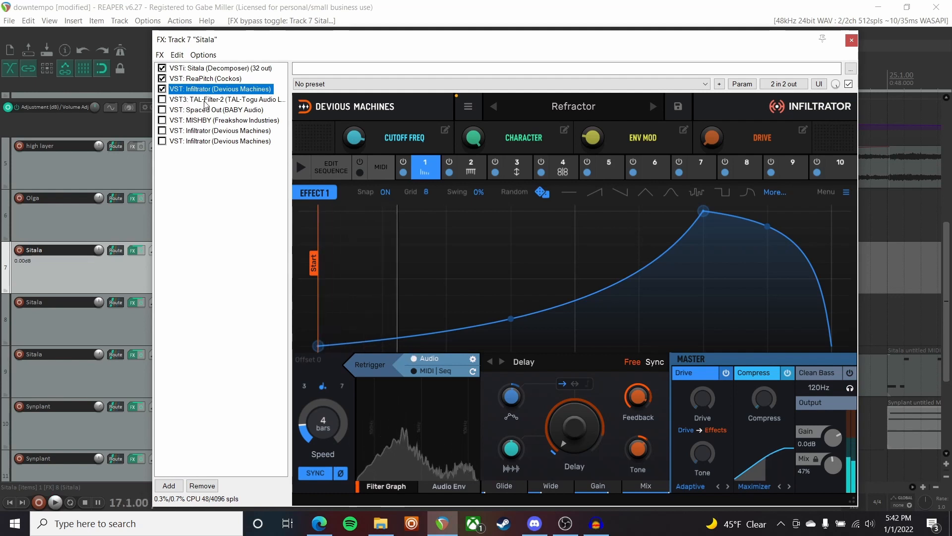
Re-enable TAL-Filter-2 on track 7 and compare the drums with and without its volume modulation.
{"action": "left_click", "coordinate": [190, 101]}
{"action": "key", "text": "space"}
{"action": "key", "text": "space"}
{"action": "left_click", "coordinate": [162, 100]}
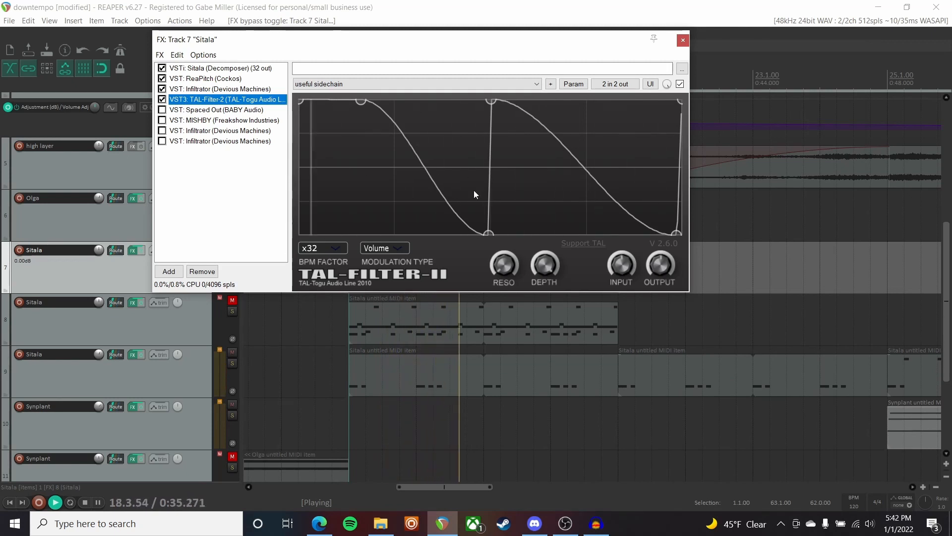
{"action": "key", "text": "space"}
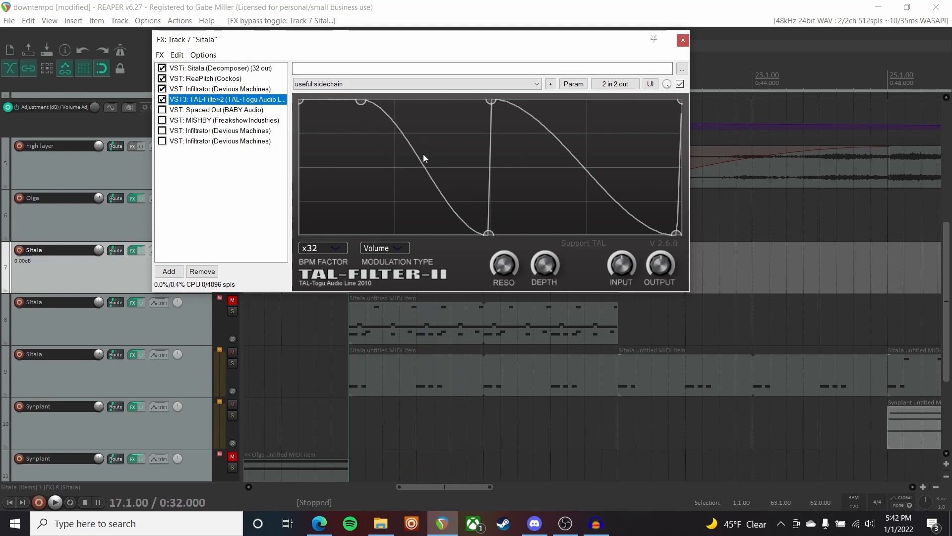
{"action": "key", "text": "space"}
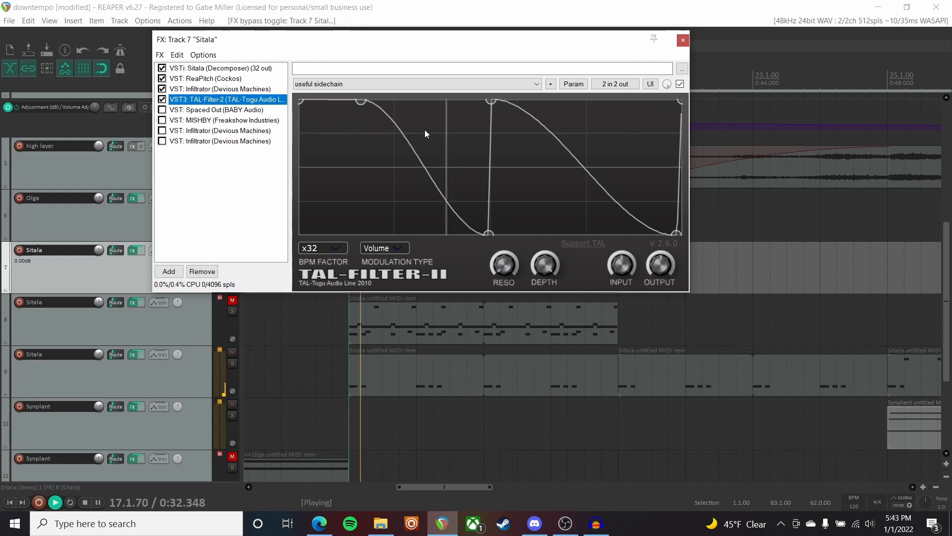
{"action": "left_click", "coordinate": [162, 99]}
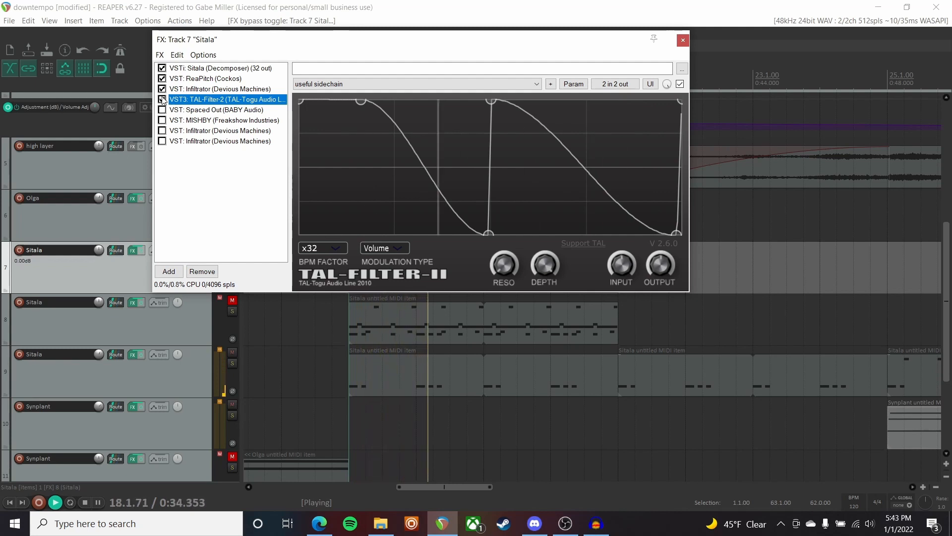
{"action": "left_click", "coordinate": [162, 99]}
Re-enable Spaced Out and MISHBY on track 7 while the drums play.
{"action": "left_click", "coordinate": [177, 109]}
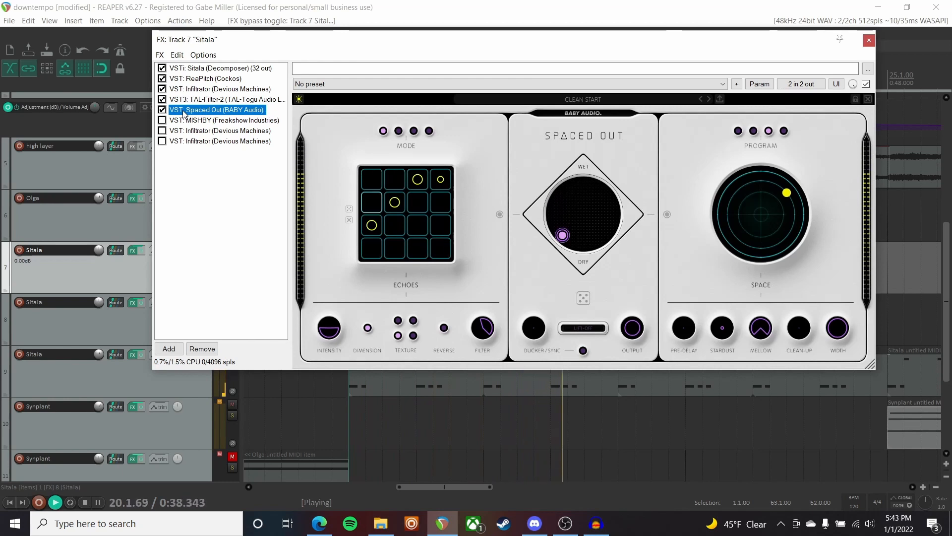
{"action": "left_click", "coordinate": [193, 121]}
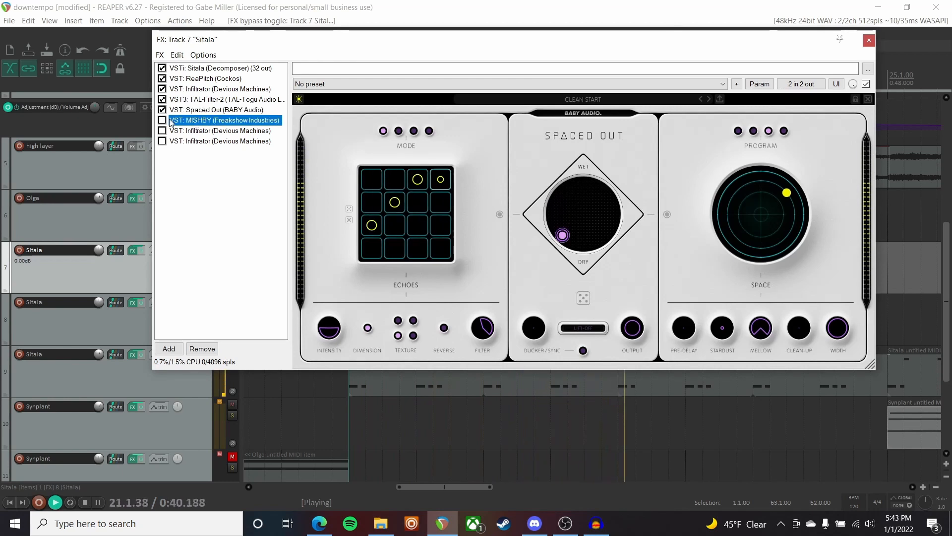
{"action": "left_click", "coordinate": [162, 90]}
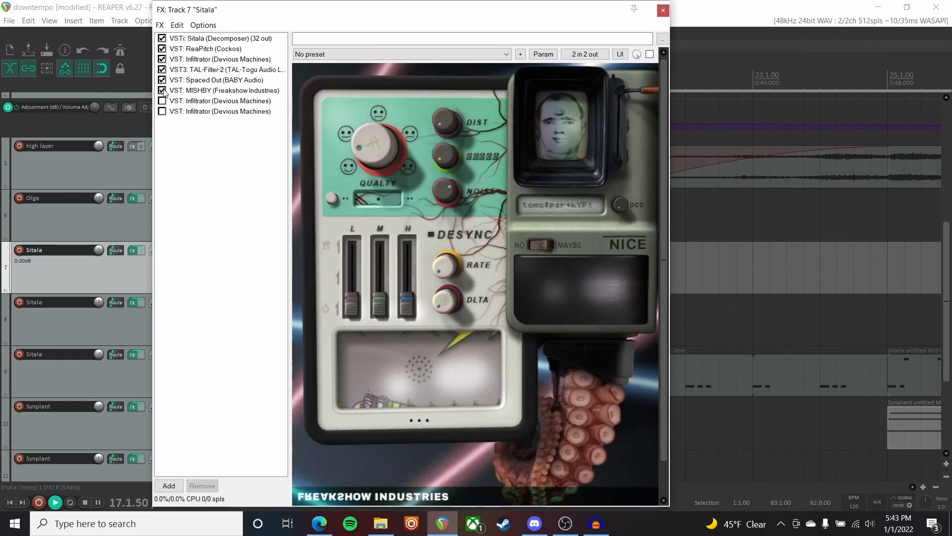
{"action": "left_click", "coordinate": [208, 91]}
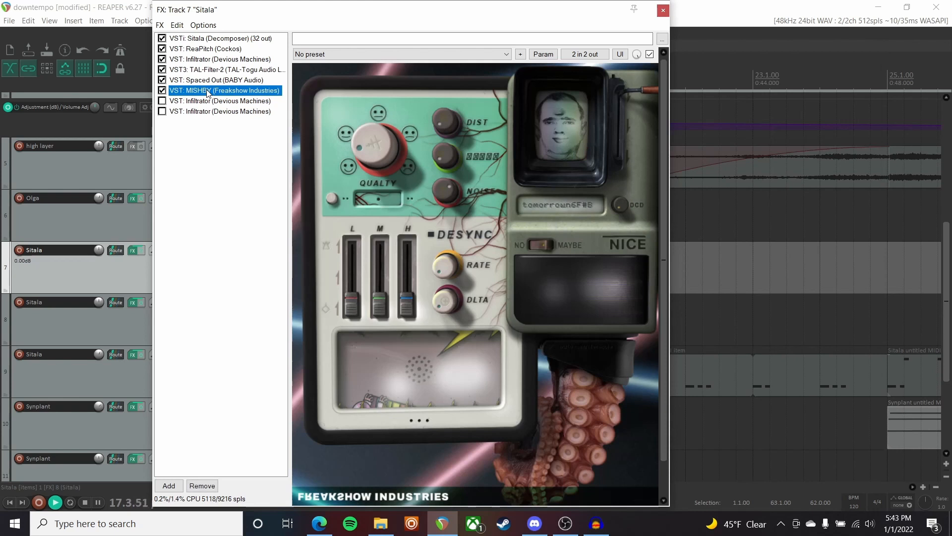
Re-enable the last two Infiltrators on track 7 and close its effect chain.
{"action": "left_click", "coordinate": [163, 102]}
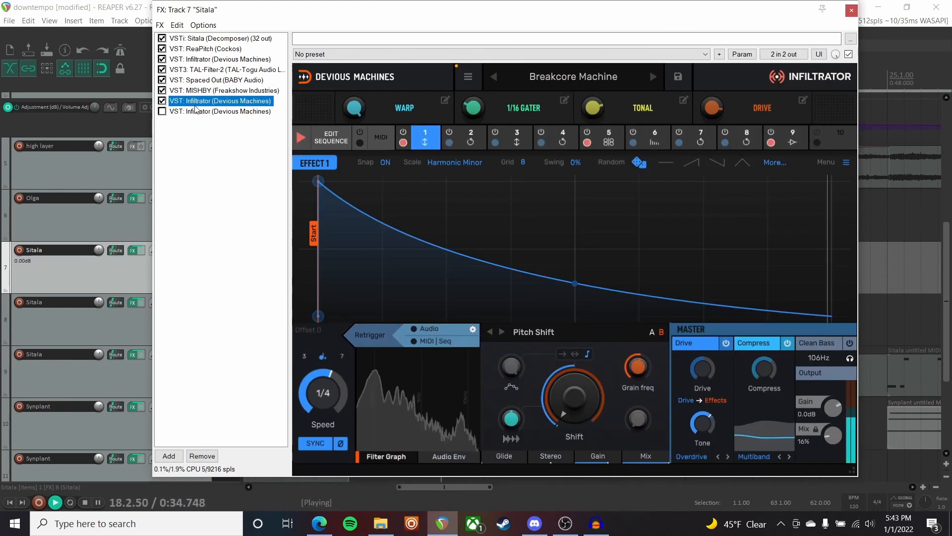
{"action": "left_click", "coordinate": [196, 111]}
{"action": "left_click", "coordinate": [162, 112]}
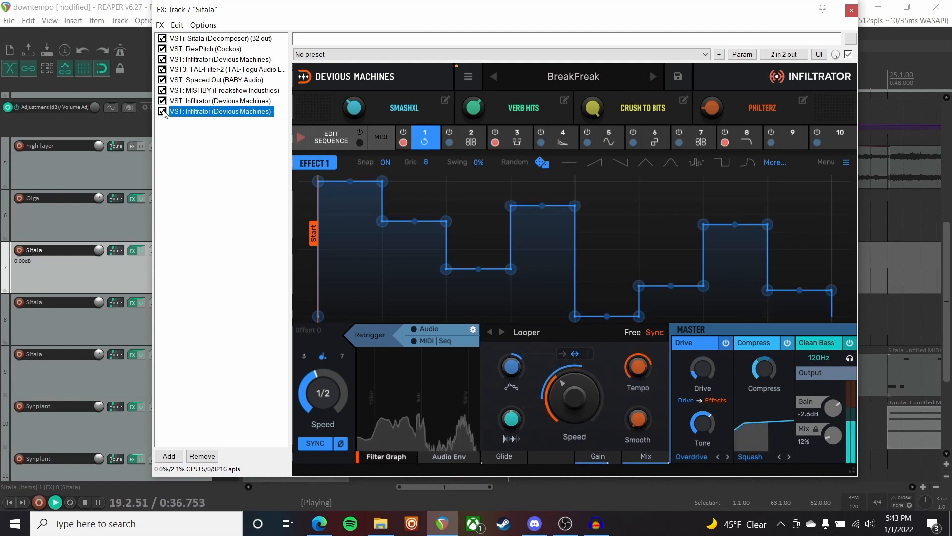
{"action": "left_click", "coordinate": [851, 10]}
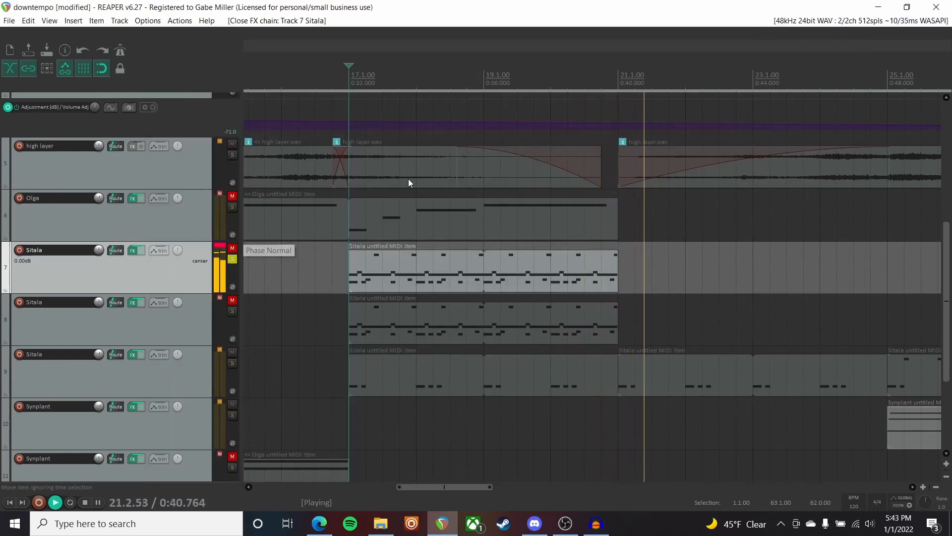
Stop playback and unsolo track 7.
{"action": "scroll", "coordinate": [372, 186], "scroll_direction": "right", "scroll_amount": 1}
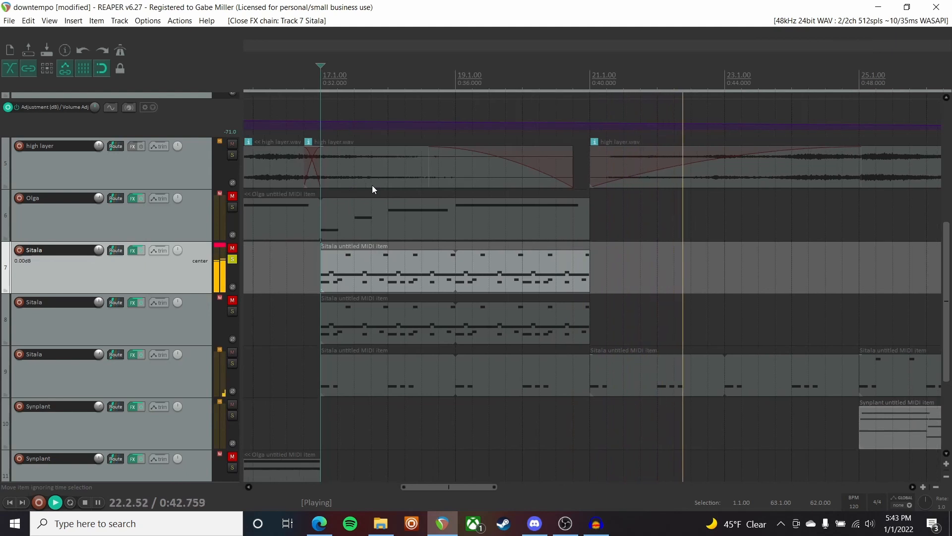
{"action": "scroll", "coordinate": [372, 186], "scroll_direction": "right", "scroll_amount": 6}
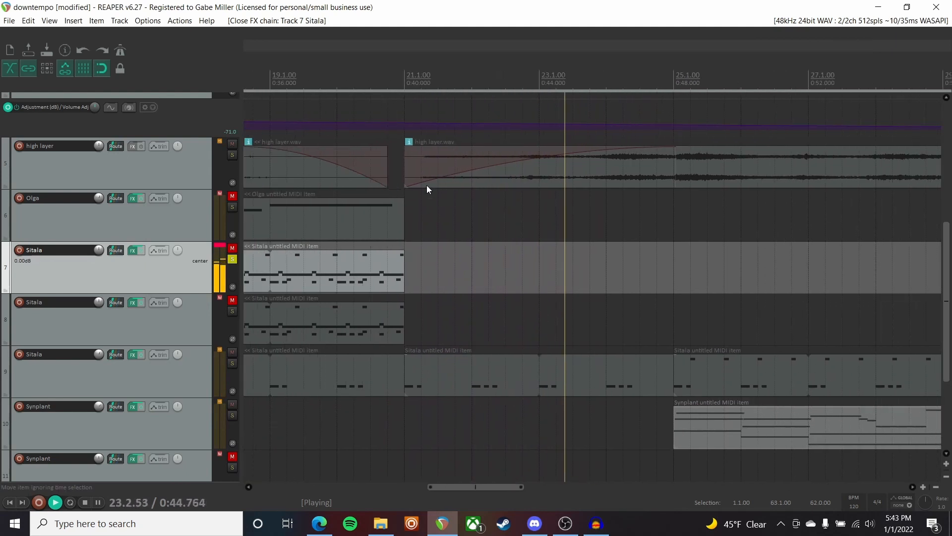
{"action": "key", "text": "space"}
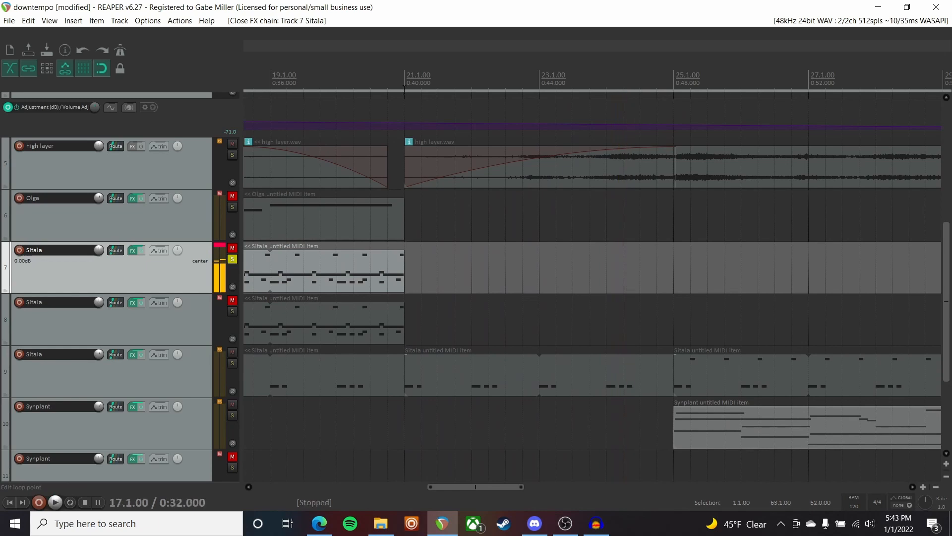
{"action": "scroll", "coordinate": [423, 203], "scroll_direction": "up", "scroll_amount": 3}
{"action": "scroll", "coordinate": [423, 203], "scroll_direction": "down", "scroll_amount": 4}
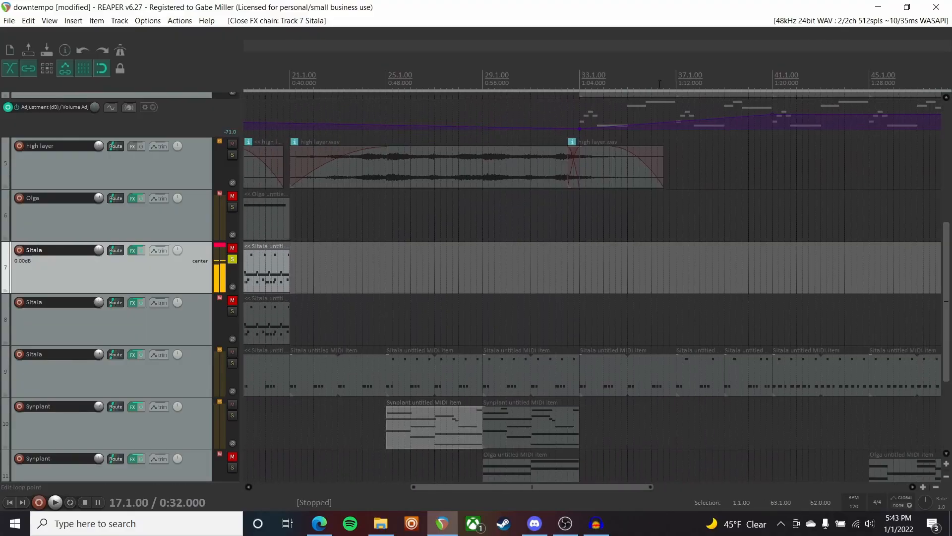
{"action": "left_click", "coordinate": [232, 259]}
Solo the glitchs track (track 12) and open its effect chain.
{"action": "scroll", "coordinate": [172, 279], "scroll_direction": "down", "scroll_amount": 3}
{"action": "scroll", "coordinate": [171, 278], "scroll_direction": "left", "scroll_amount": 3}
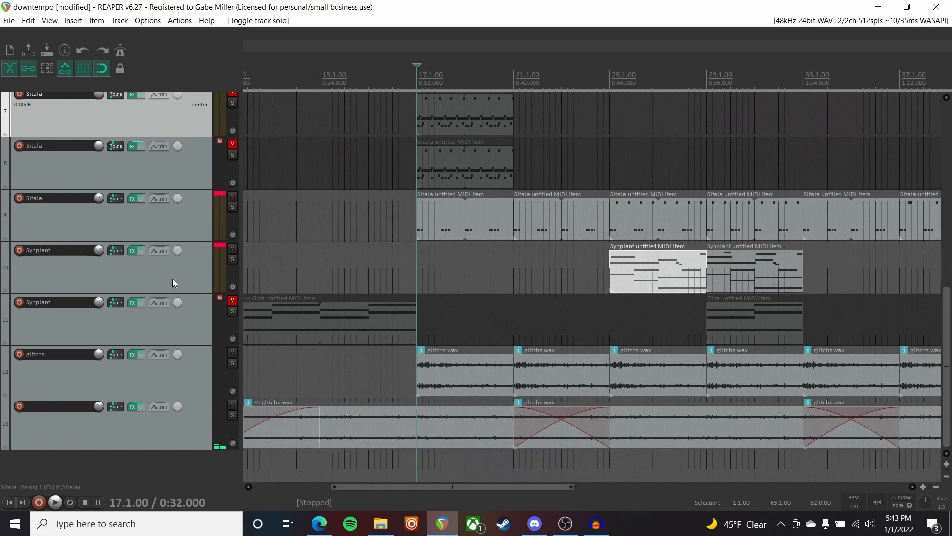
{"action": "scroll", "coordinate": [172, 278], "scroll_direction": "left", "scroll_amount": 1}
{"action": "left_click", "coordinate": [232, 363]}
{"action": "left_click", "coordinate": [147, 361]}
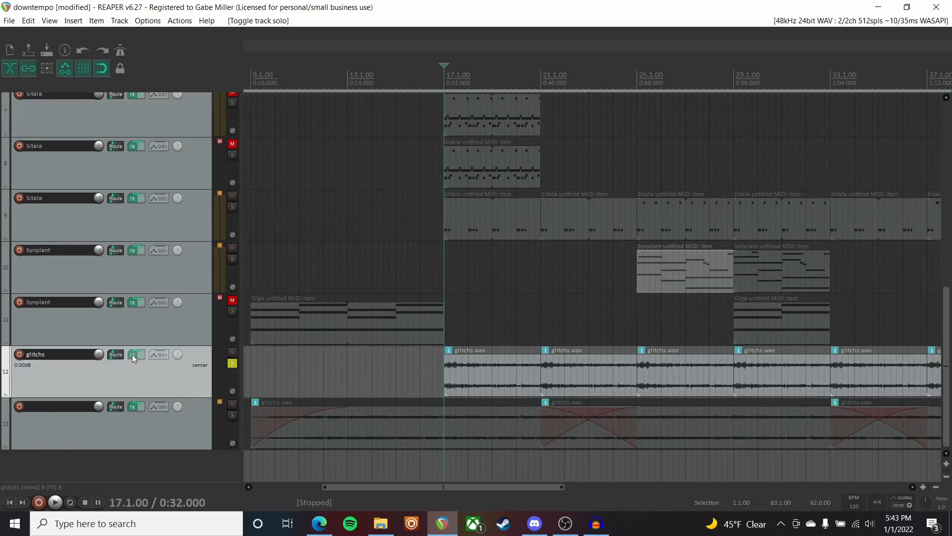
{"action": "left_click", "coordinate": [132, 354]}
{"action": "left_click_drag", "start_coordinate": [178, 23], "coordinate": [352, 133]}
Play the glitchs track with OTT, TAL-Filter-2 and ReaComp bypassed, and show OTT's interface.
{"action": "key", "text": "space"}
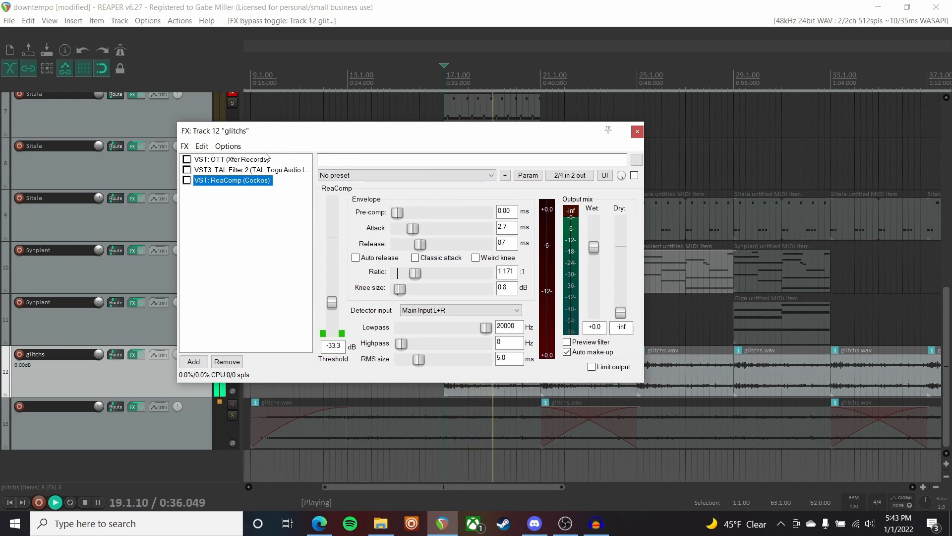
{"action": "left_click", "coordinate": [237, 159]}
{"action": "key", "text": "space"}
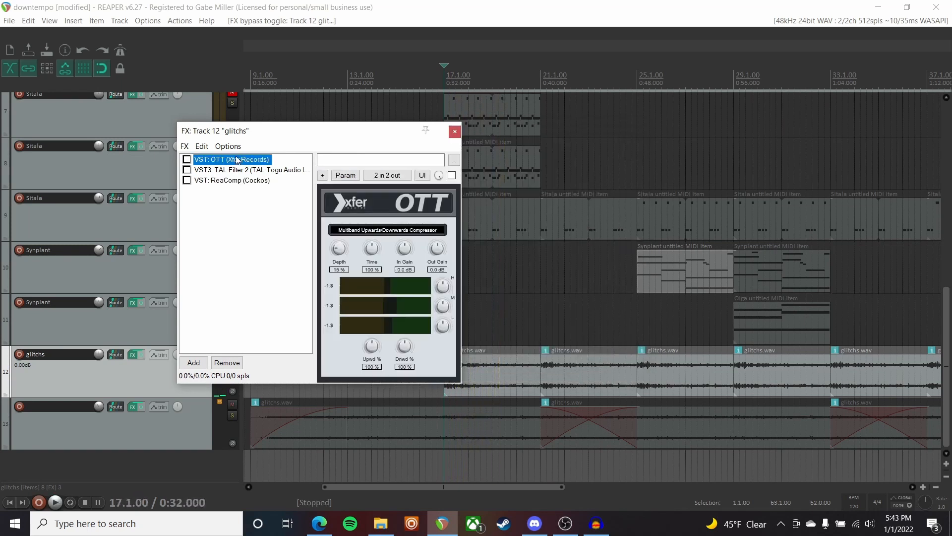
Re-enable OTT, TAL-Filter-2 and ReaComp on the glitchs track while auditioning it, and close its effect chain.
{"action": "left_click", "coordinate": [188, 171]}
{"action": "left_click", "coordinate": [187, 170]}
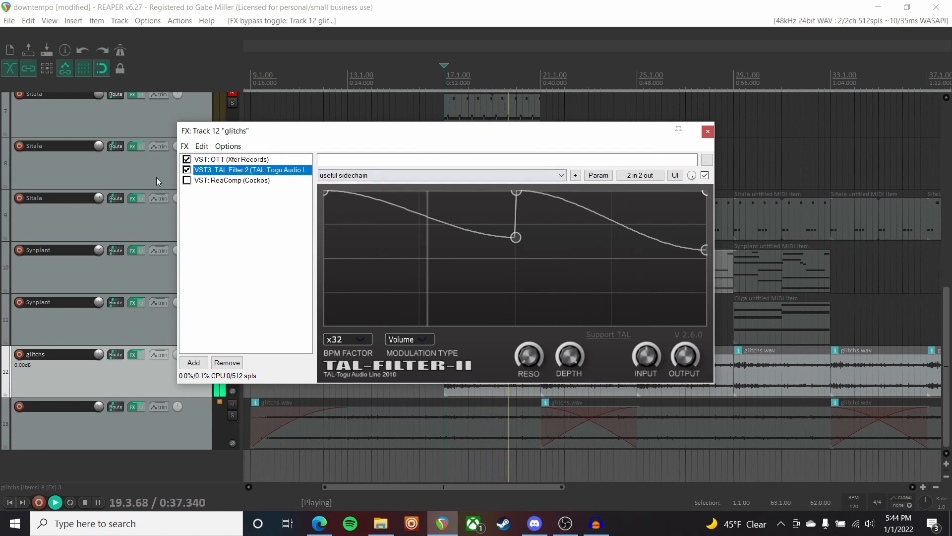
{"action": "left_click", "coordinate": [187, 180]}
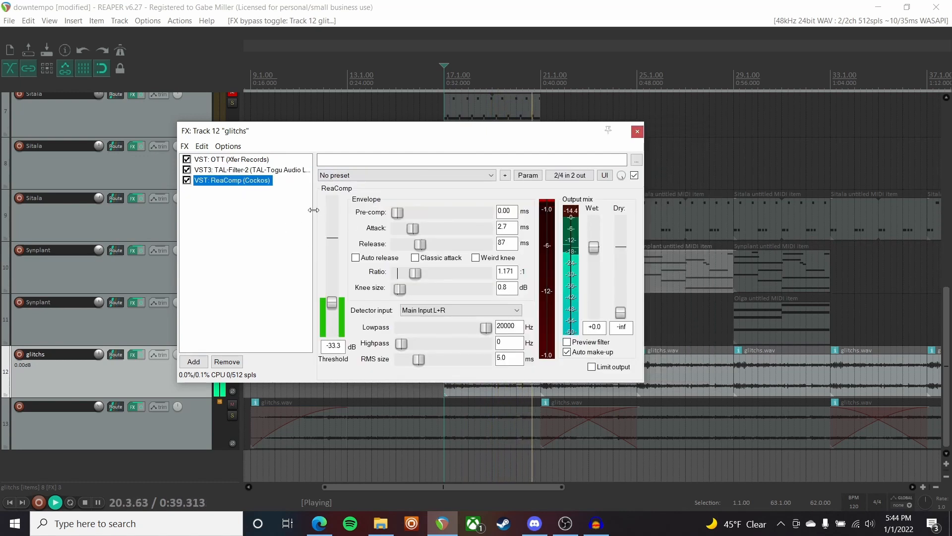
{"action": "left_click", "coordinate": [637, 131]}
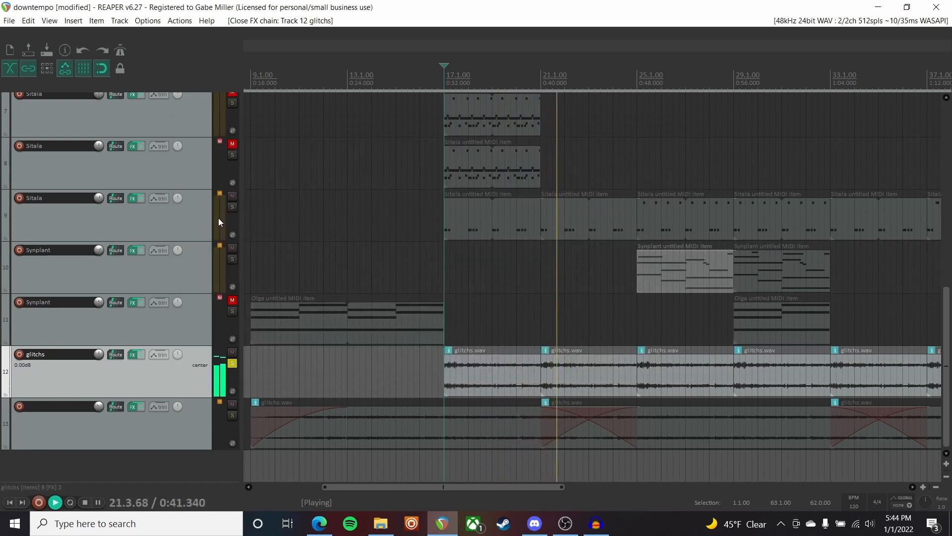
{"action": "key", "text": "space"}
Solo Sitala track 9 alongside glitchs and open track 9's effect chain.
{"action": "left_click", "coordinate": [230, 207]}
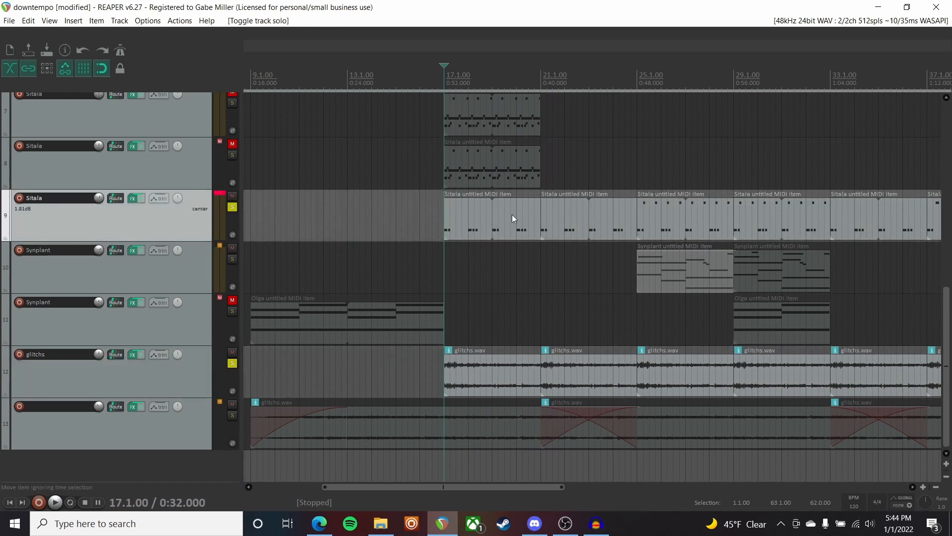
{"action": "scroll", "coordinate": [512, 219], "scroll_direction": "up", "scroll_amount": 3}
{"action": "left_click", "coordinate": [132, 198]}
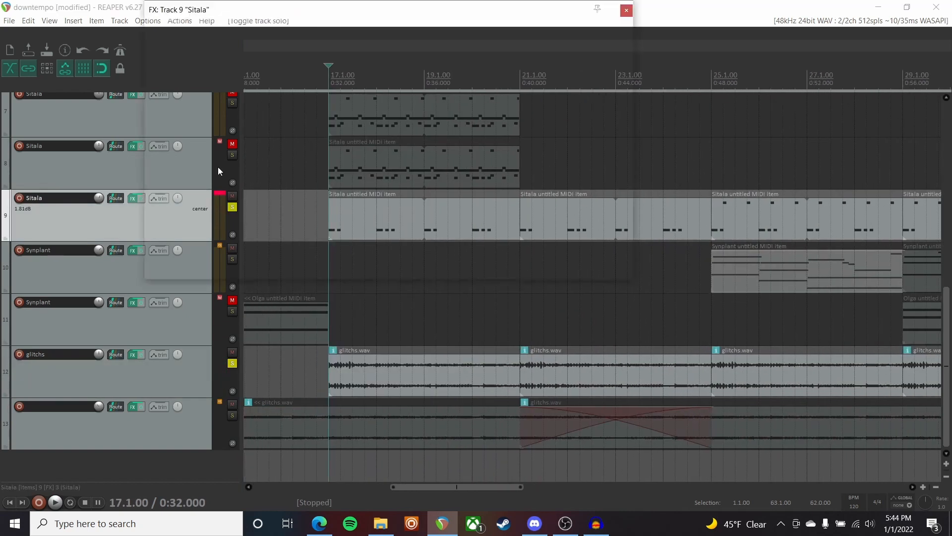
Bypass MISHBY and ReaEQ on track 9 and play it with only Sitala active.
{"action": "left_click", "coordinate": [214, 38]}
{"action": "left_click_drag", "start_coordinate": [321, 12], "coordinate": [337, 60]}
{"action": "left_click", "coordinate": [169, 108]}
{"action": "left_click", "coordinate": [169, 98]}
{"action": "key", "text": "space"}
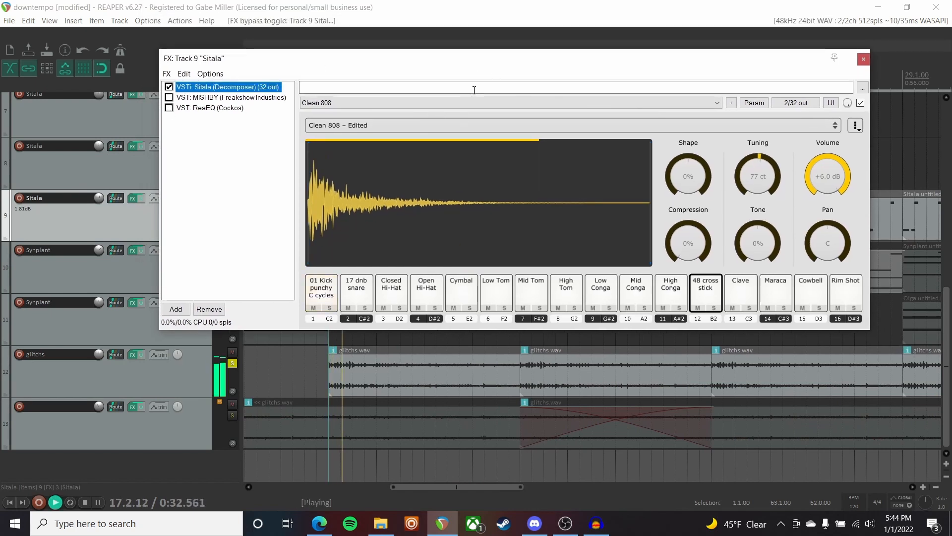
Re-enable MISHBY and ReaEQ on track 9 during playback and close its effect chain.
{"action": "left_click", "coordinate": [207, 99]}
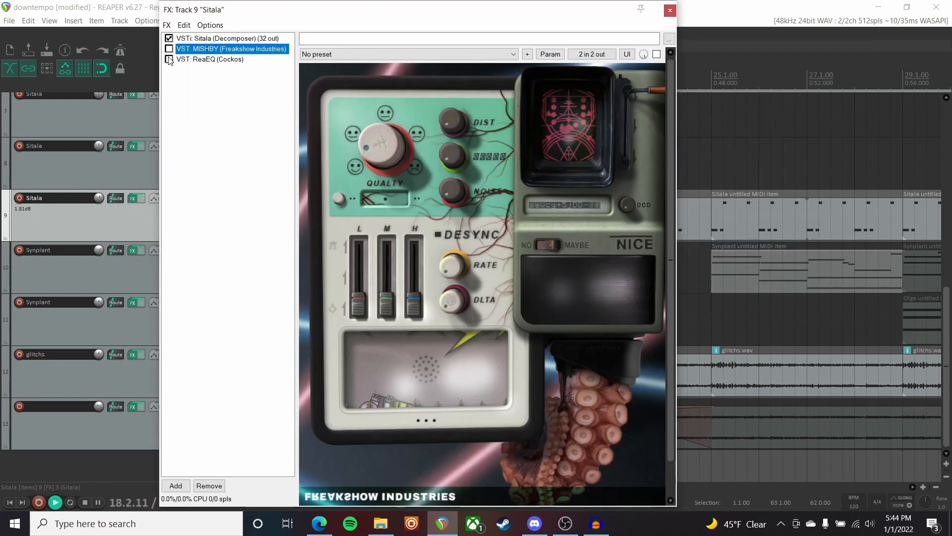
{"action": "left_click", "coordinate": [169, 49]}
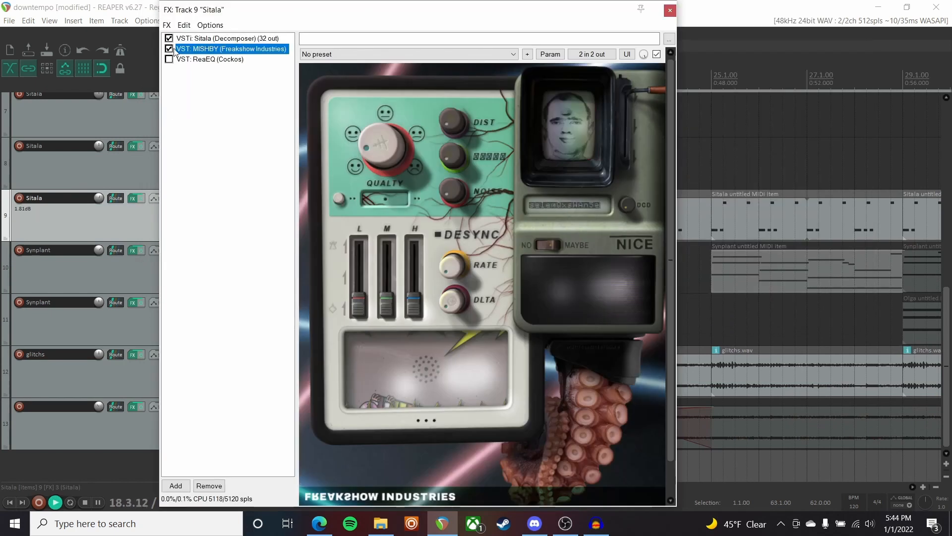
{"action": "left_click", "coordinate": [202, 59]}
{"action": "left_click", "coordinate": [170, 59]}
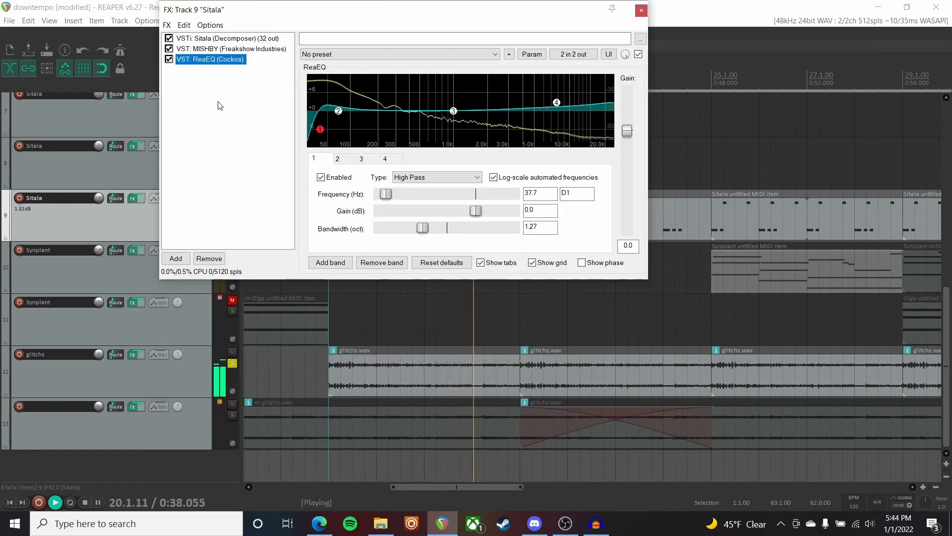
{"action": "left_click", "coordinate": [641, 10]}
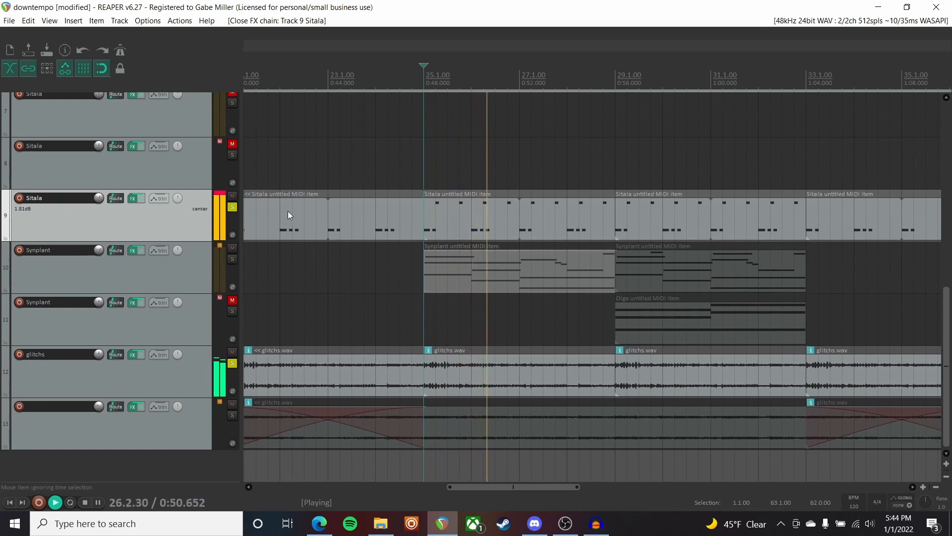
Stop playback and unsolo track 9 and the glitchs track.
{"action": "key", "text": "space"}
{"action": "left_click", "coordinate": [231, 207]}
{"action": "left_click", "coordinate": [232, 363]}
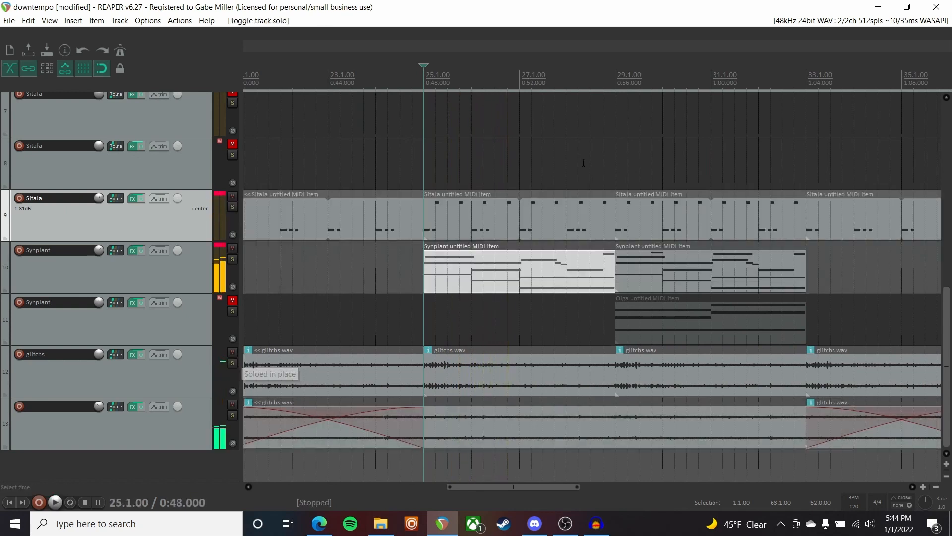
{"action": "scroll", "coordinate": [581, 164], "scroll_direction": "down", "scroll_amount": 3}
{"action": "scroll", "coordinate": [580, 164], "scroll_direction": "right", "scroll_amount": 3}
{"action": "scroll", "coordinate": [580, 164], "scroll_direction": "right", "scroll_amount": 1}
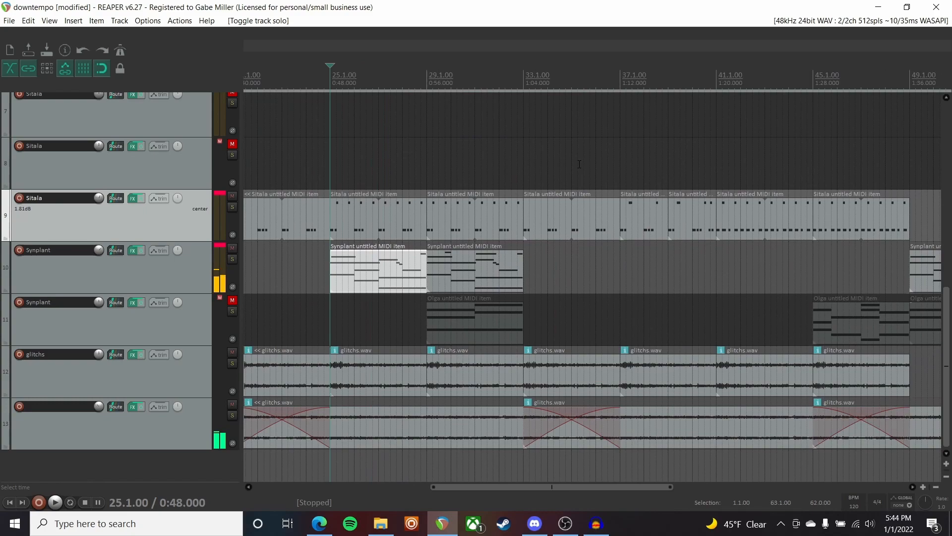
{"action": "scroll", "coordinate": [579, 164], "scroll_direction": "left", "scroll_amount": 3}
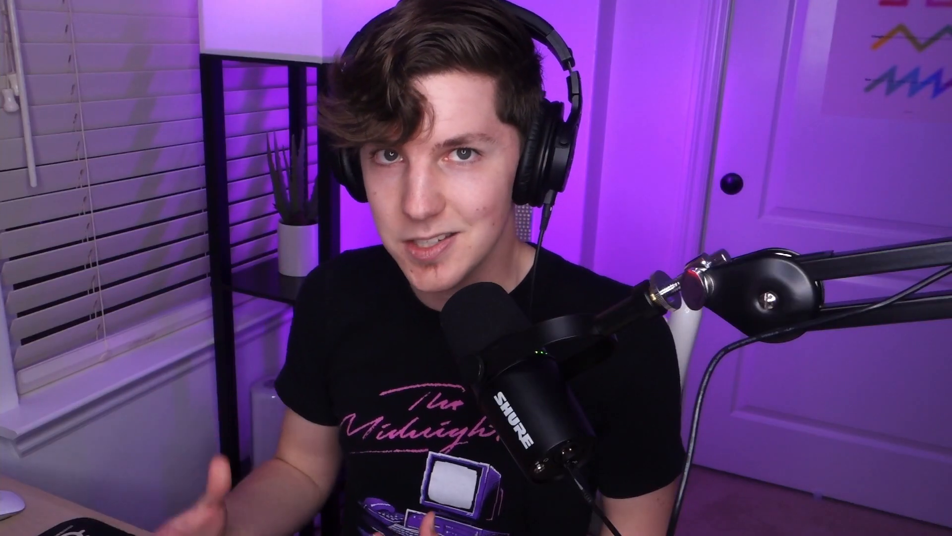